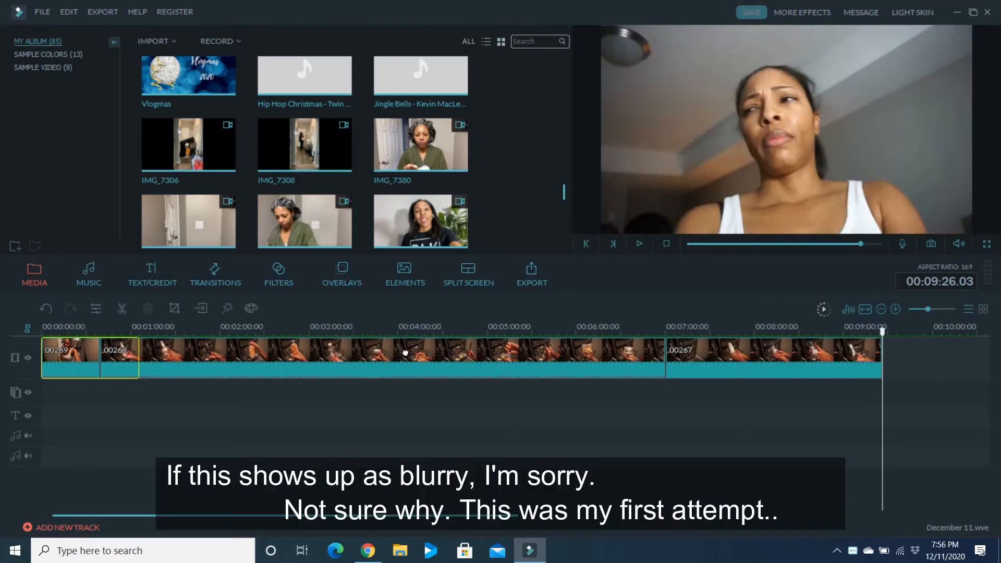
Step: Arrange the timeline clips in the order 00266, 00267, 00268, 00269, and return the playhead to the start
double_click(850, 367)
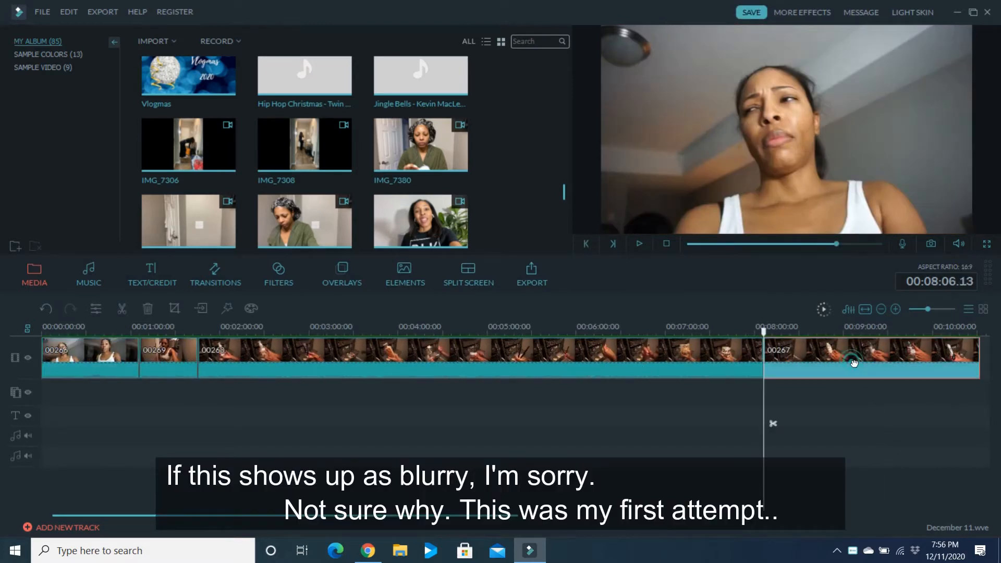
click(345, 429)
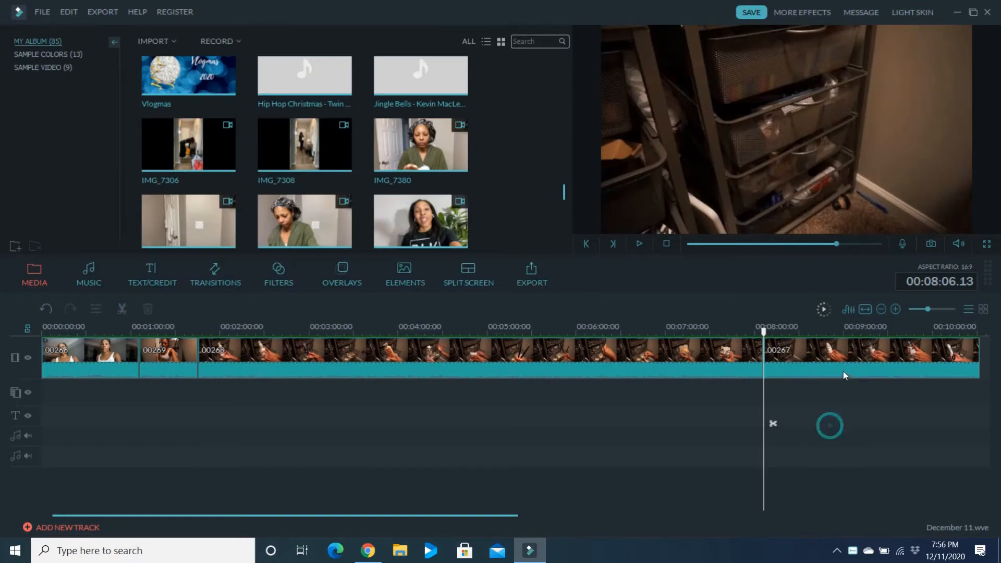
drag(843, 371, 250, 377)
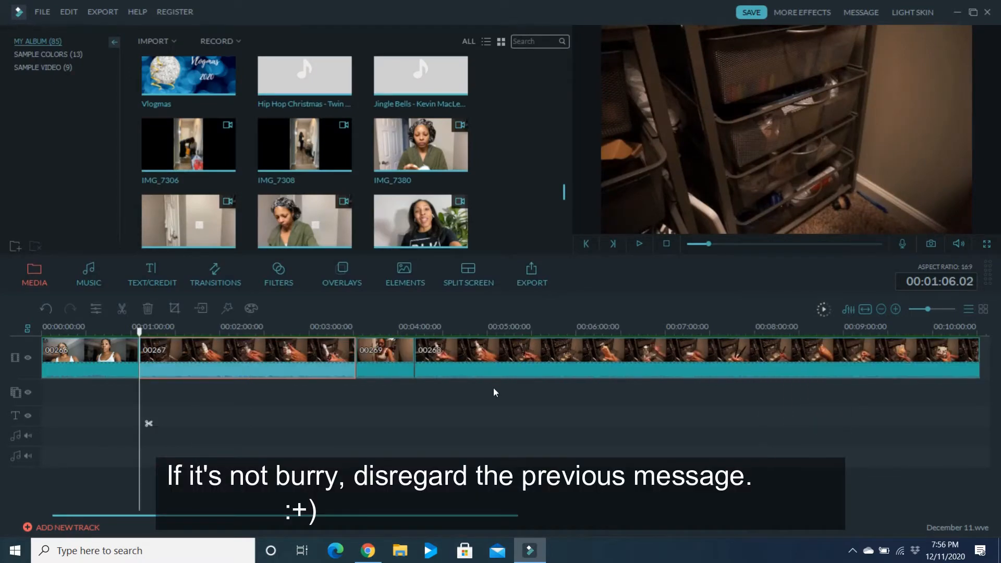
click(685, 340)
drag(684, 340, 636, 351)
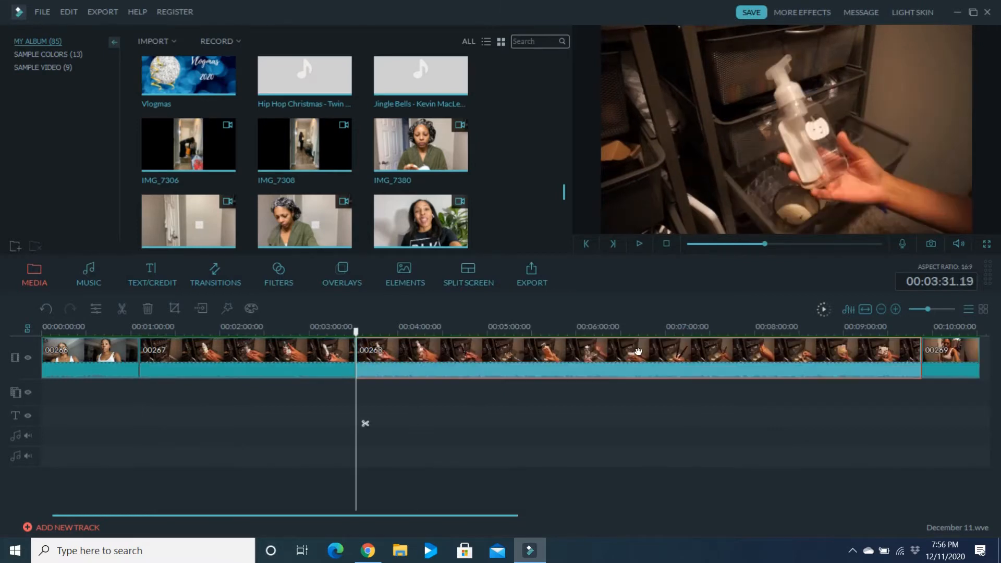
click(864, 411)
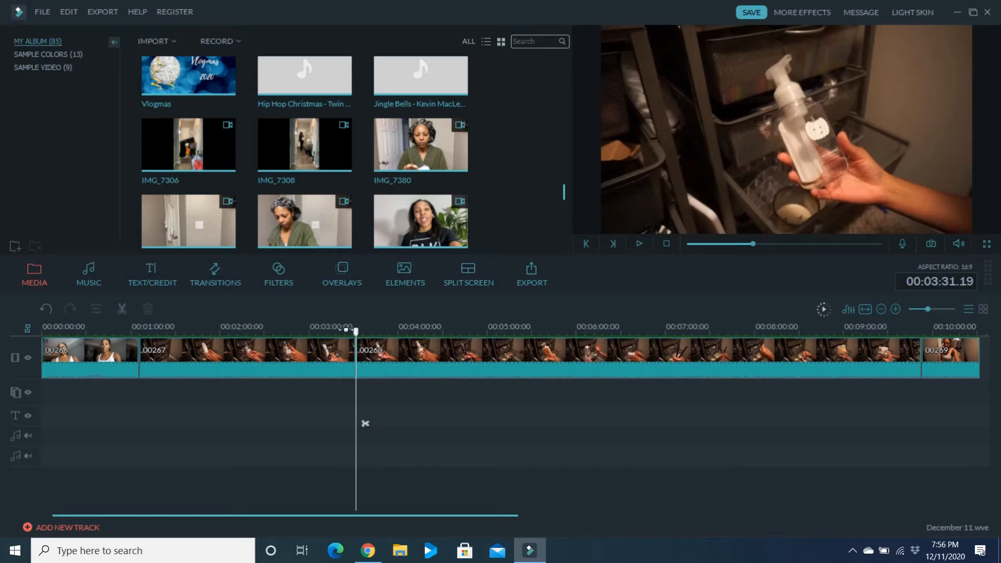
drag(357, 340, 43, 339)
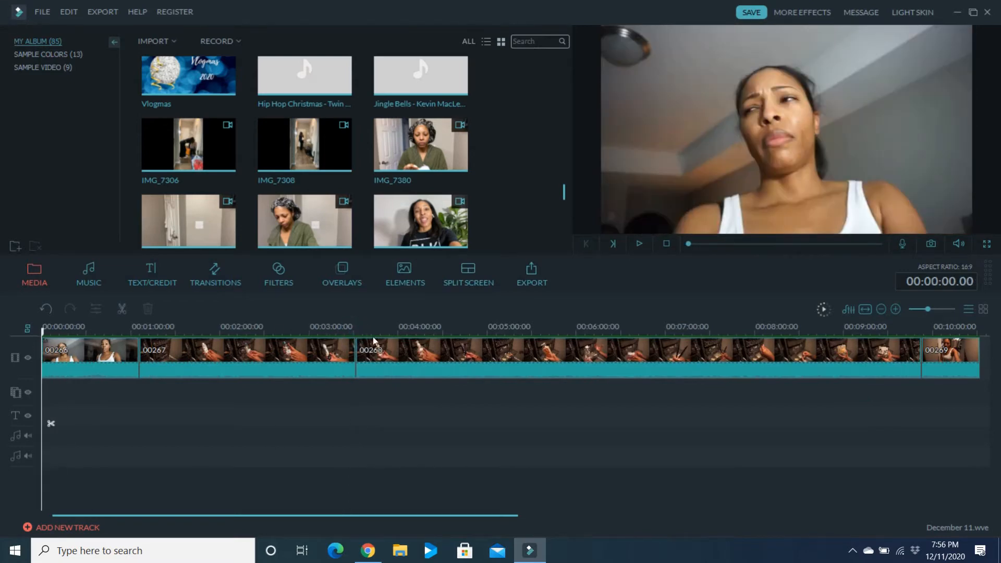
click(98, 354)
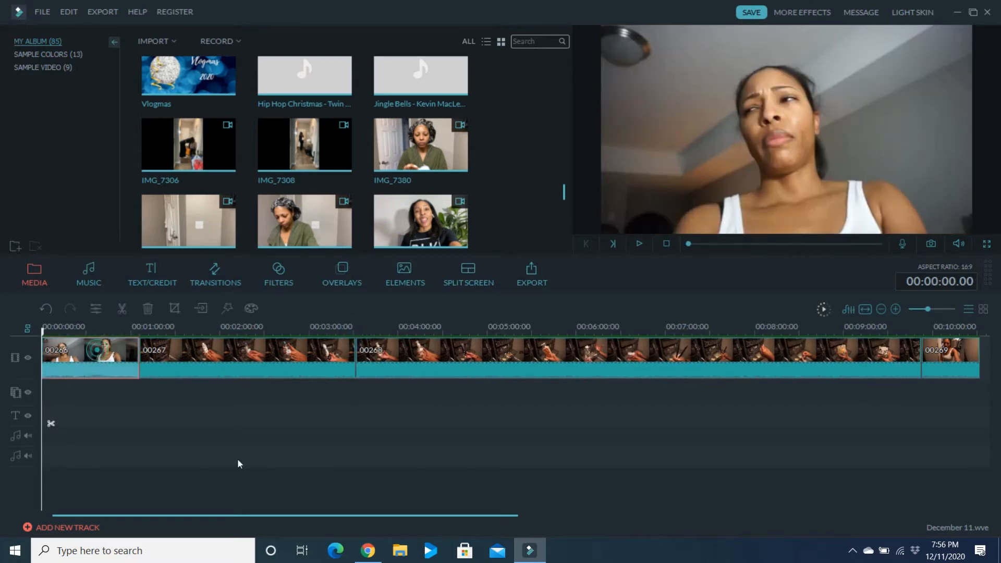
Step: Switch to Google Photos in Chrome, download the 4:08 video of the lamp and white bowl, and return to the library
click(369, 556)
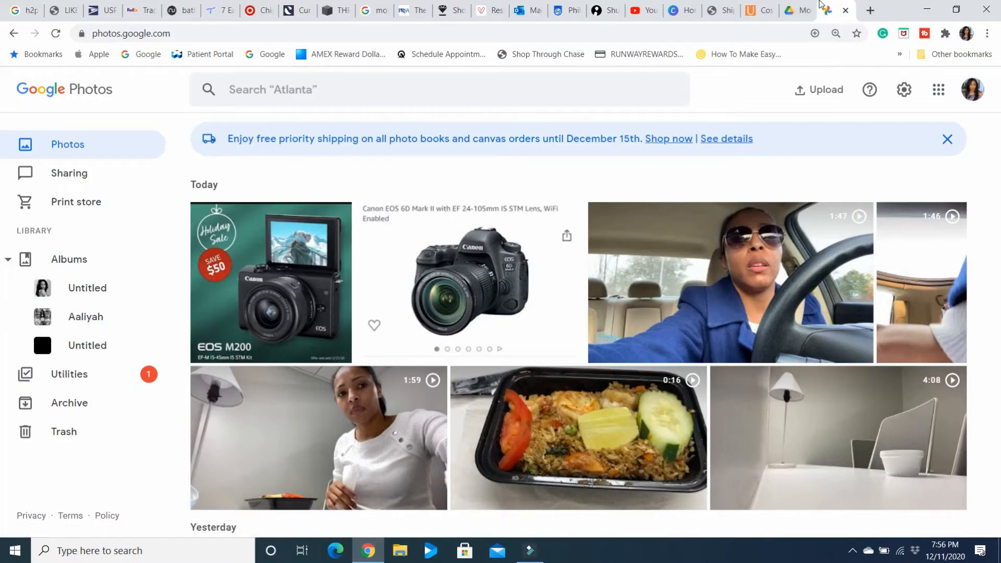
click(838, 383)
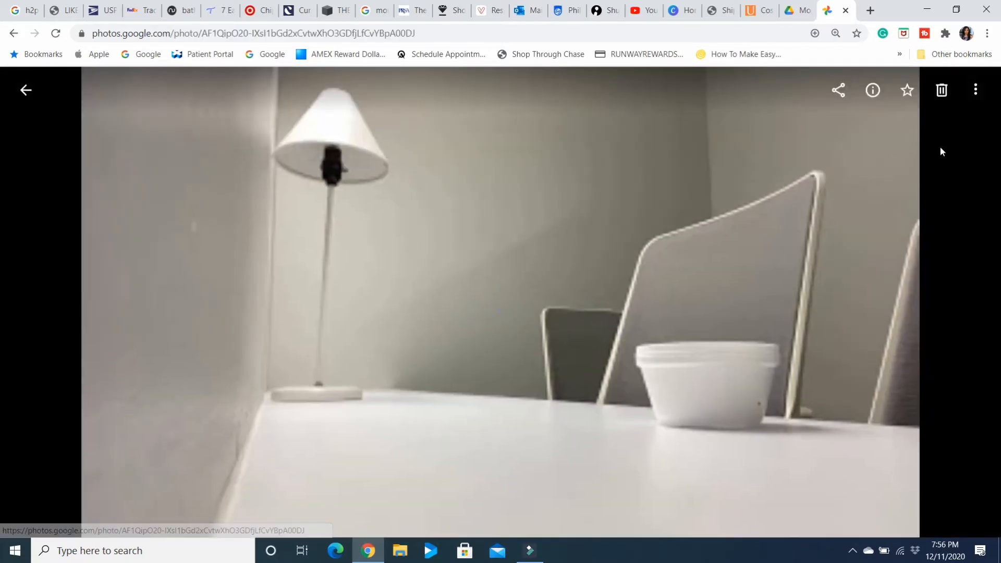
click(976, 88)
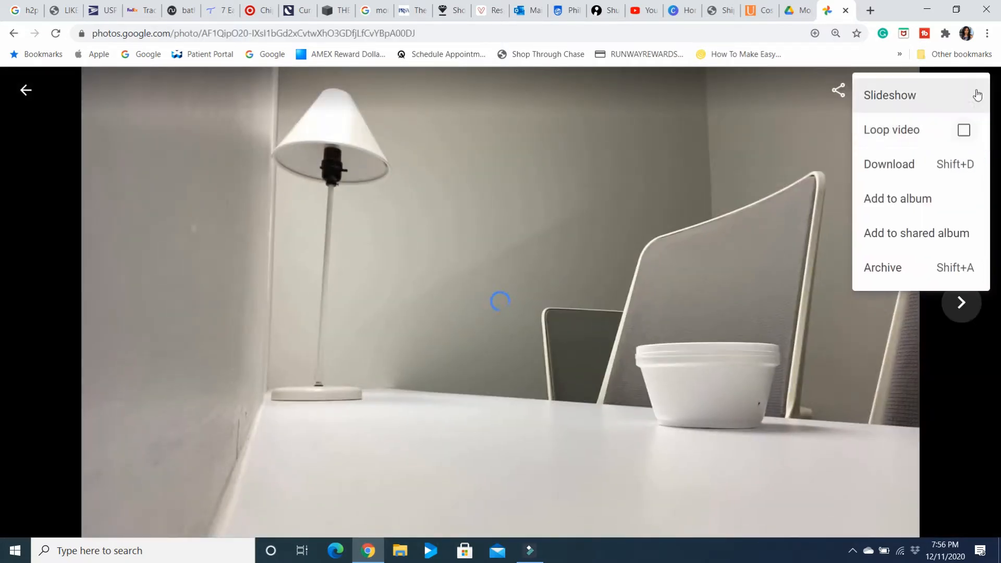
click(916, 165)
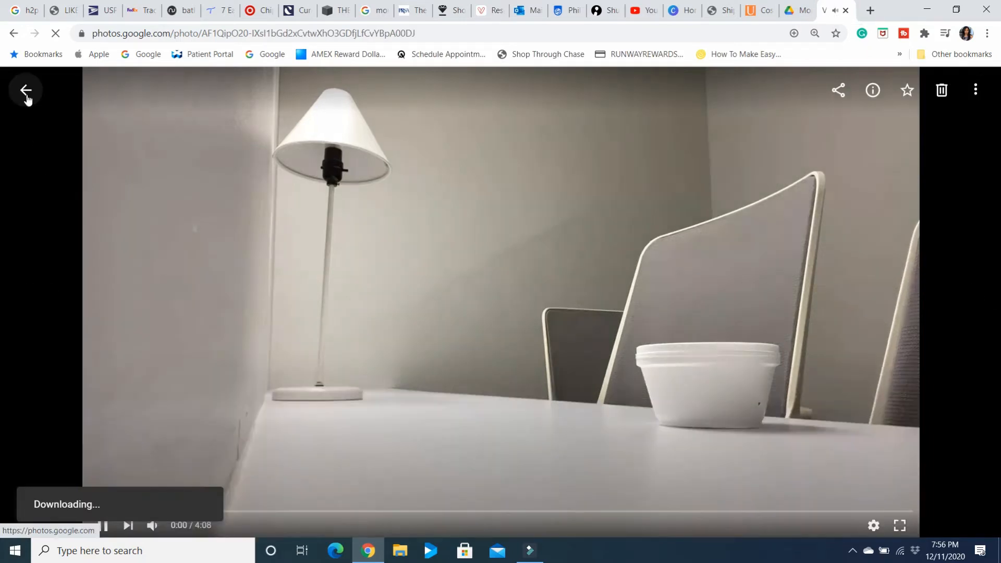
click(26, 93)
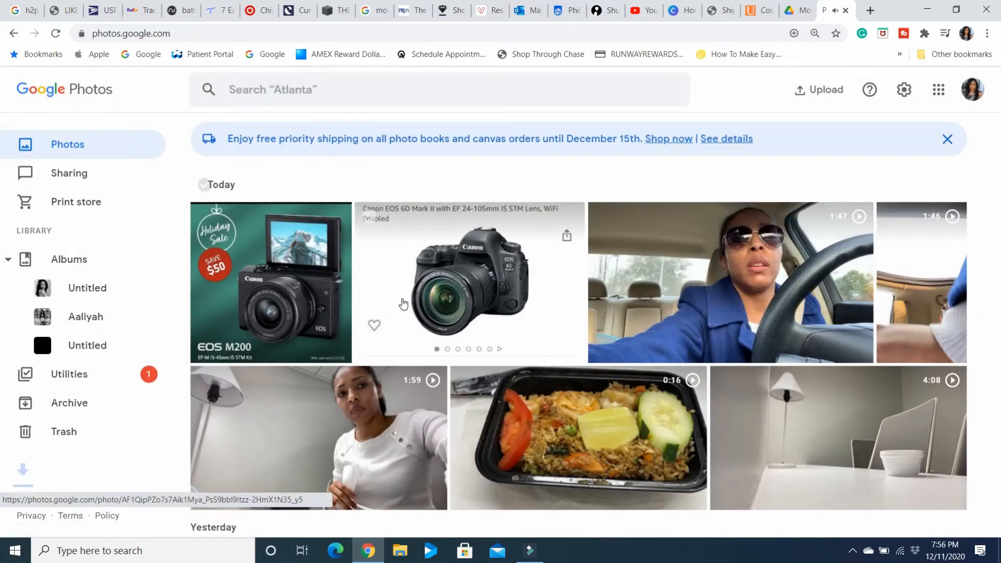
Step: Download the 0:16 video of the rice meal and go back to the photo library
click(539, 394)
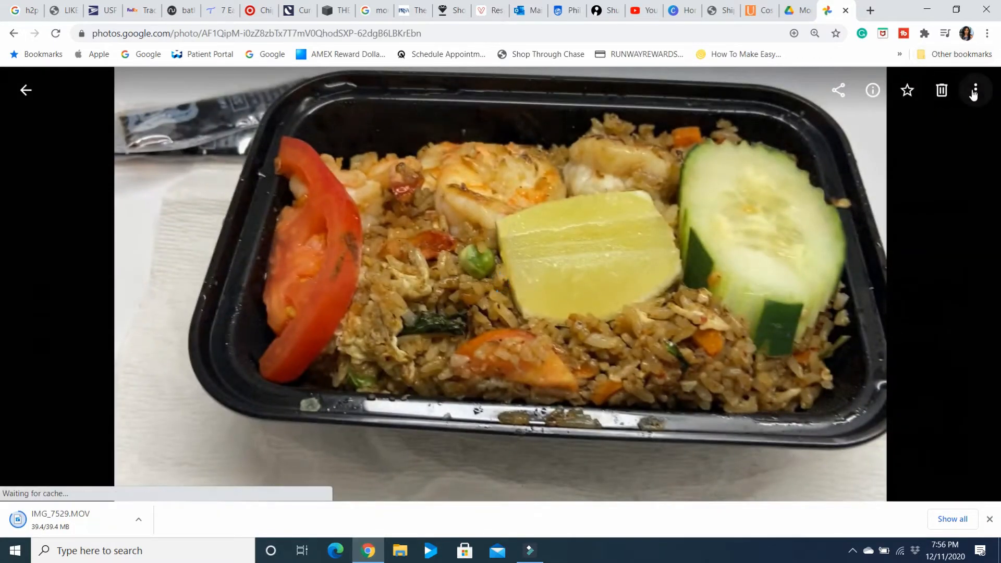
click(973, 90)
click(891, 166)
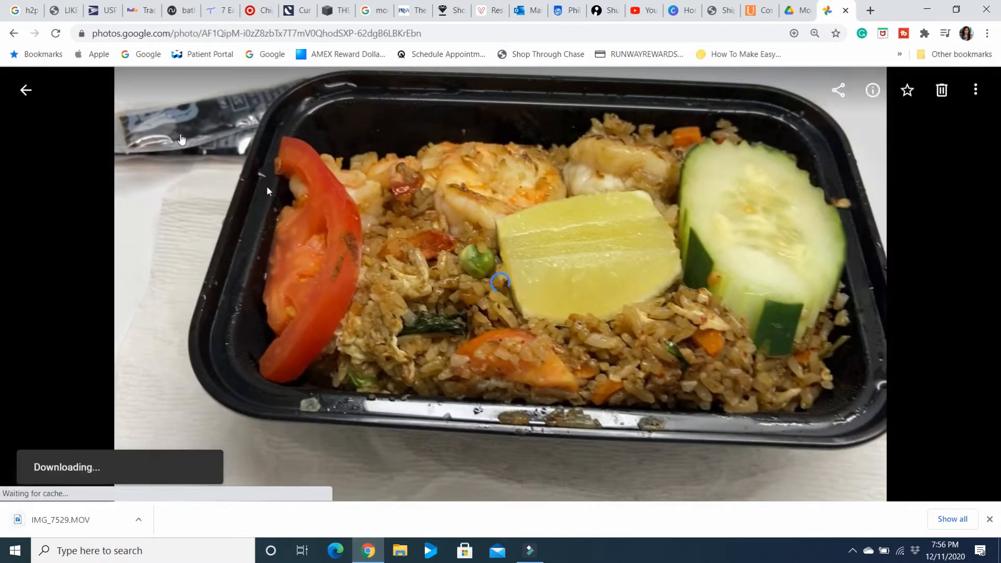
click(27, 91)
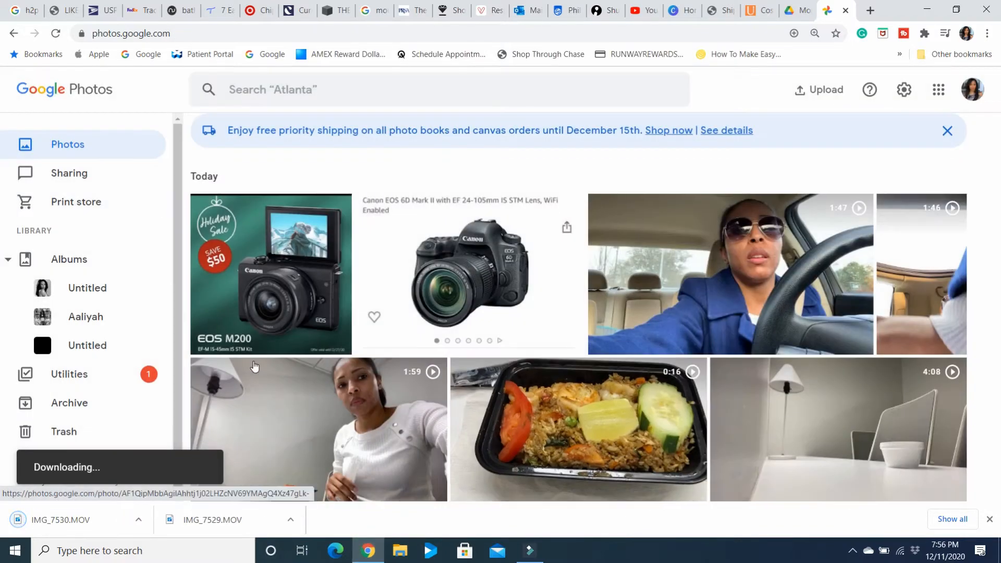
Step: Download the 1:59 video of the woman in the white sweater
click(305, 429)
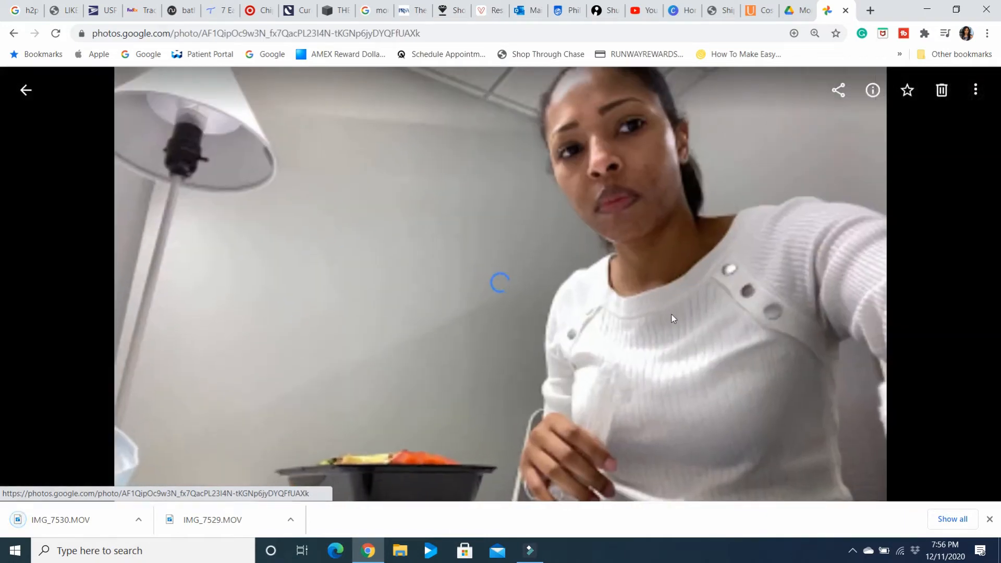
click(976, 90)
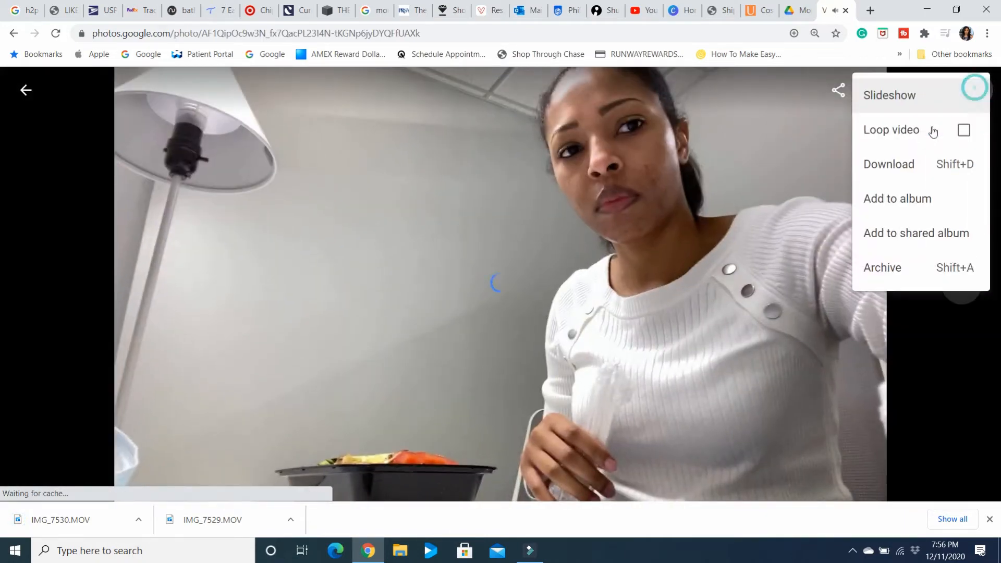
click(897, 172)
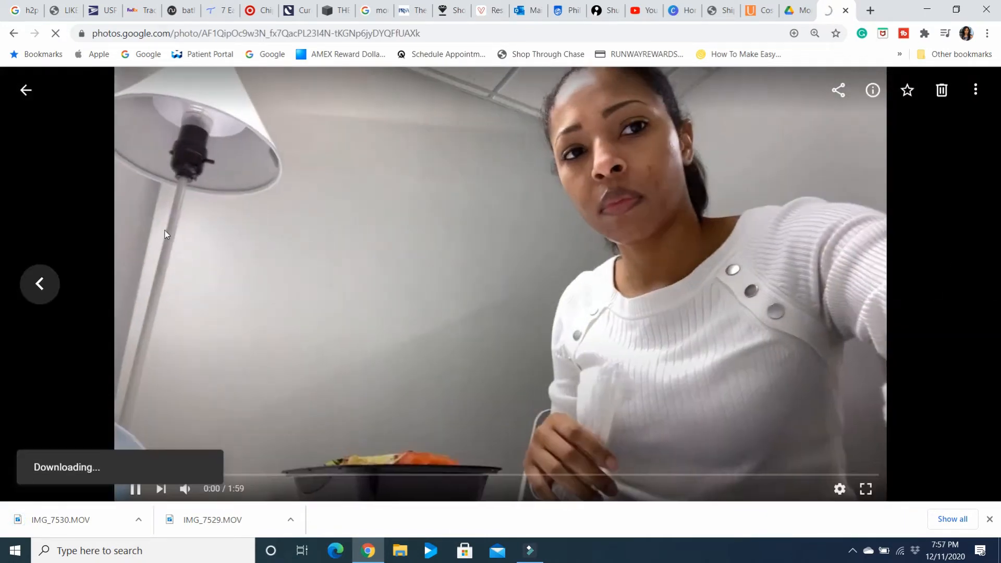
Step: Download the vertical 1:46 video filmed in the car and go back to the photo library
click(60, 269)
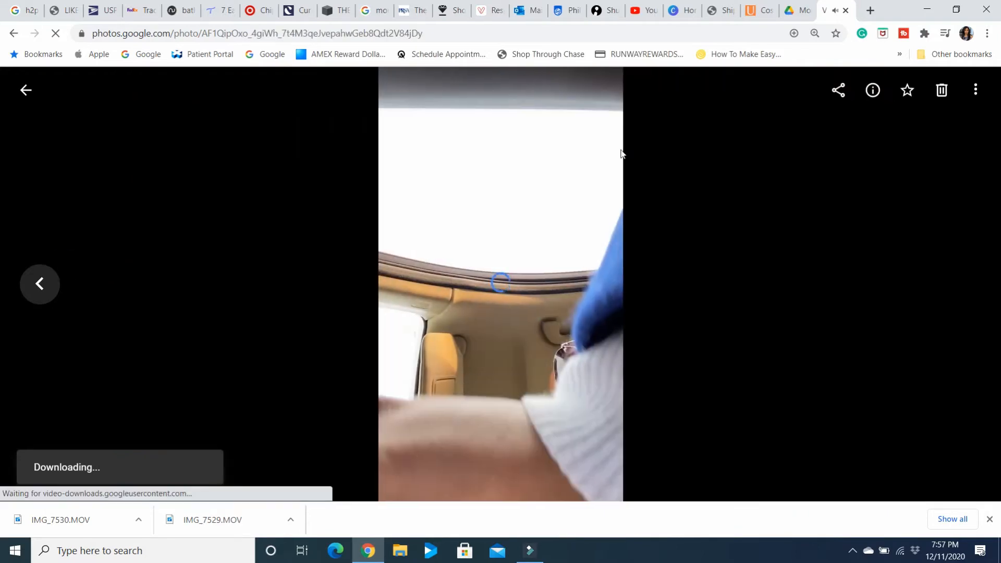
click(976, 90)
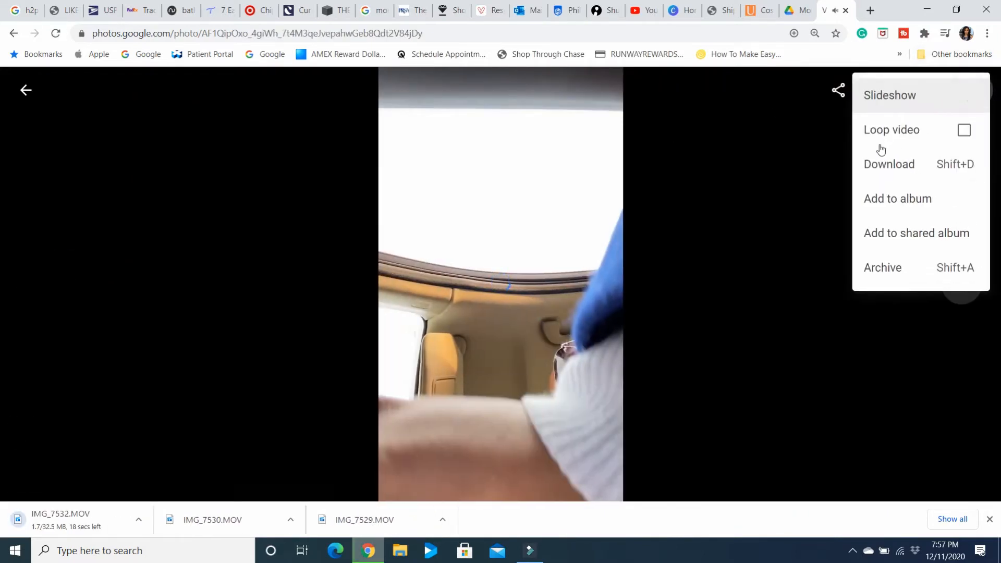
click(878, 164)
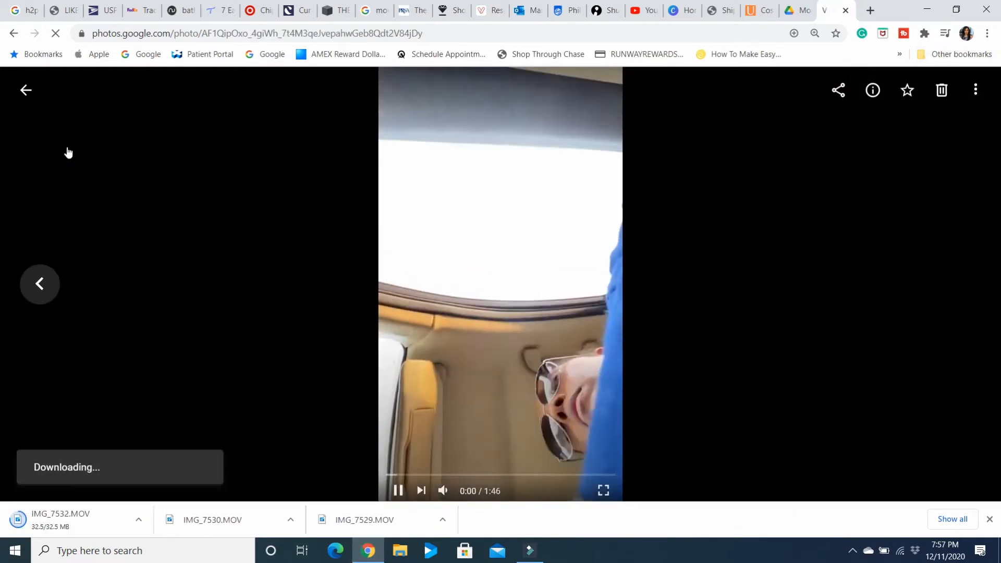
click(26, 91)
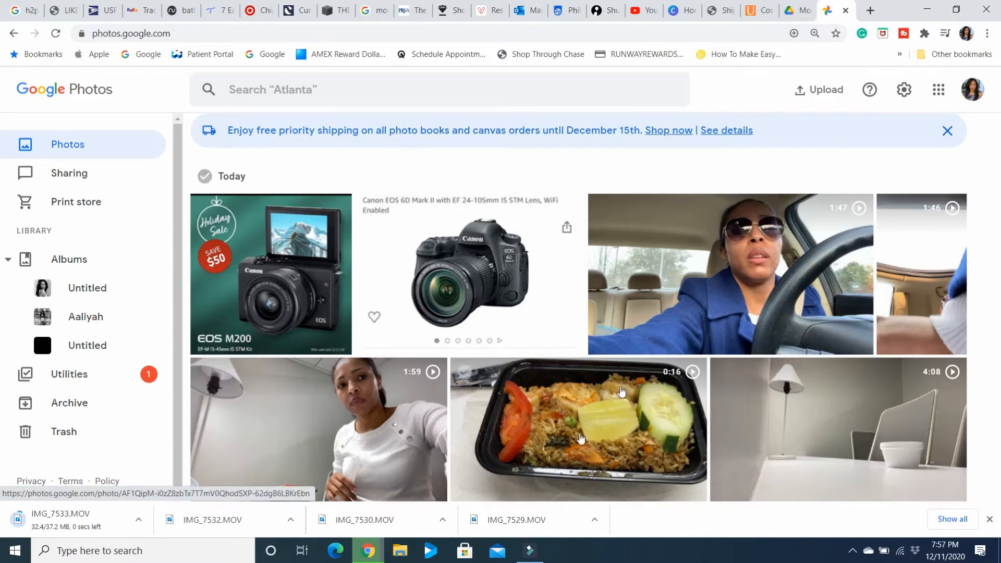
Step: Switch back to Filmora and import IMG_7533, IMG_7532, IMG_7530 and IMG_7529 from the Downloads folder into the media album
click(529, 550)
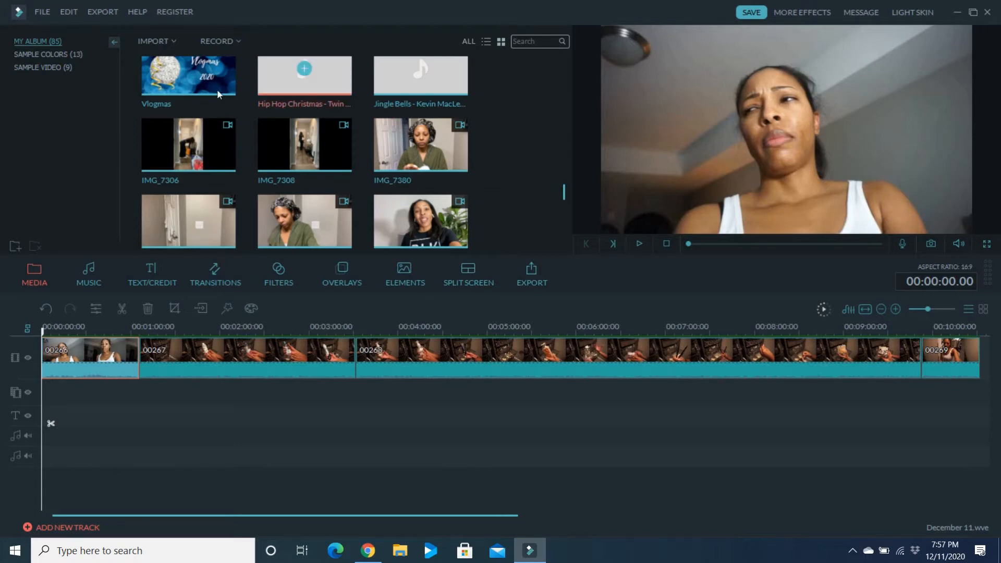
click(171, 41)
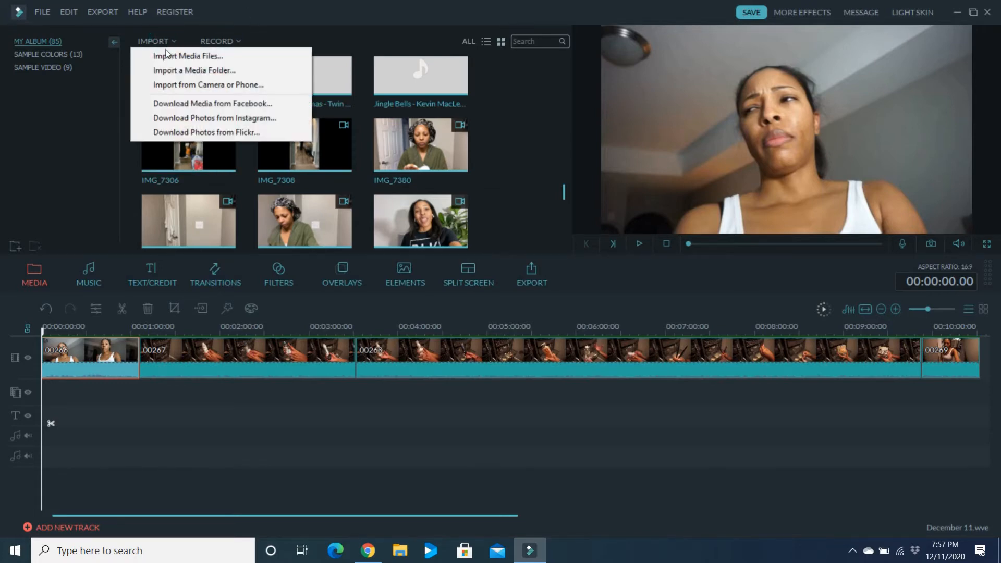
click(167, 54)
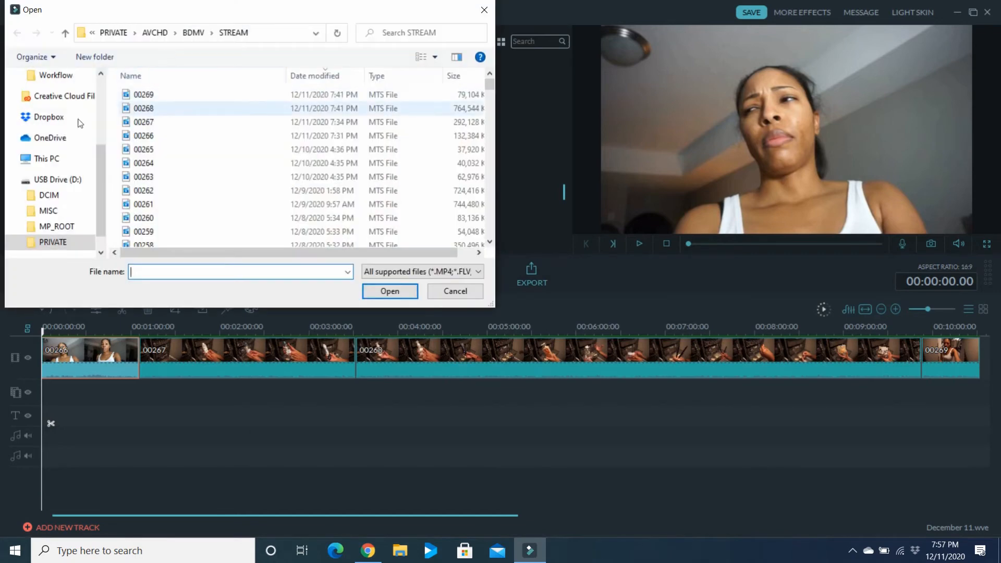
scroll(98, 170, down, 2)
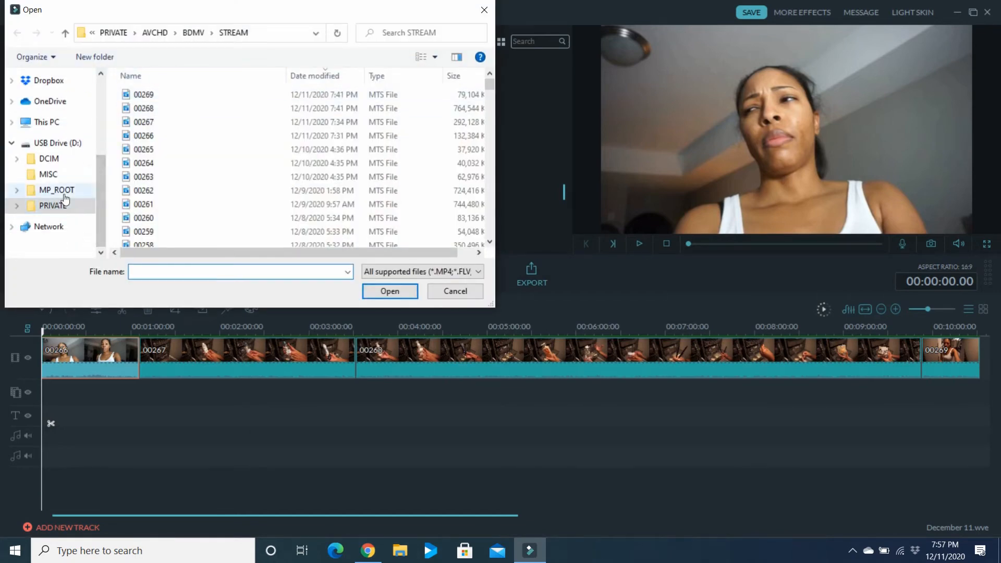
scroll(102, 168, up, 5)
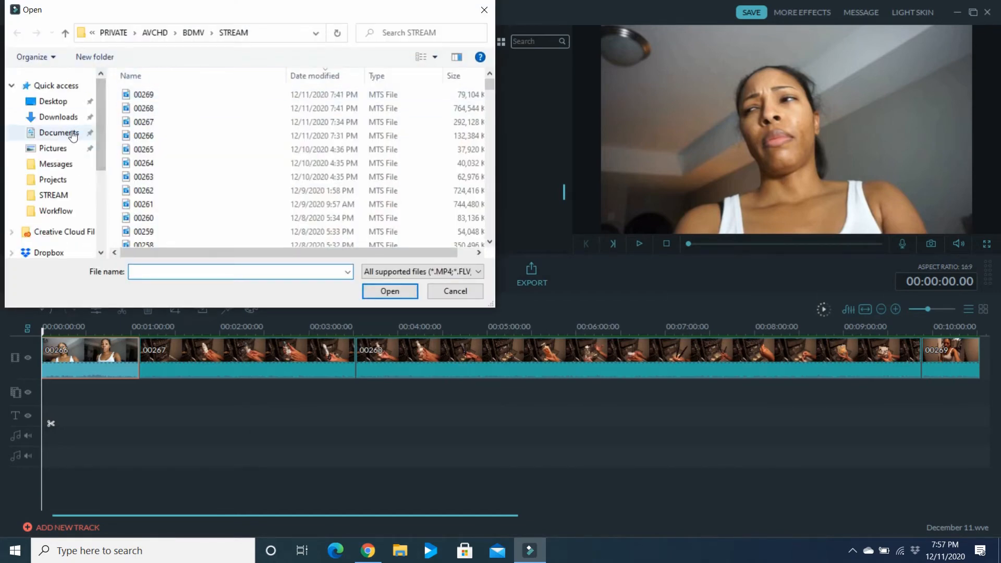
click(68, 113)
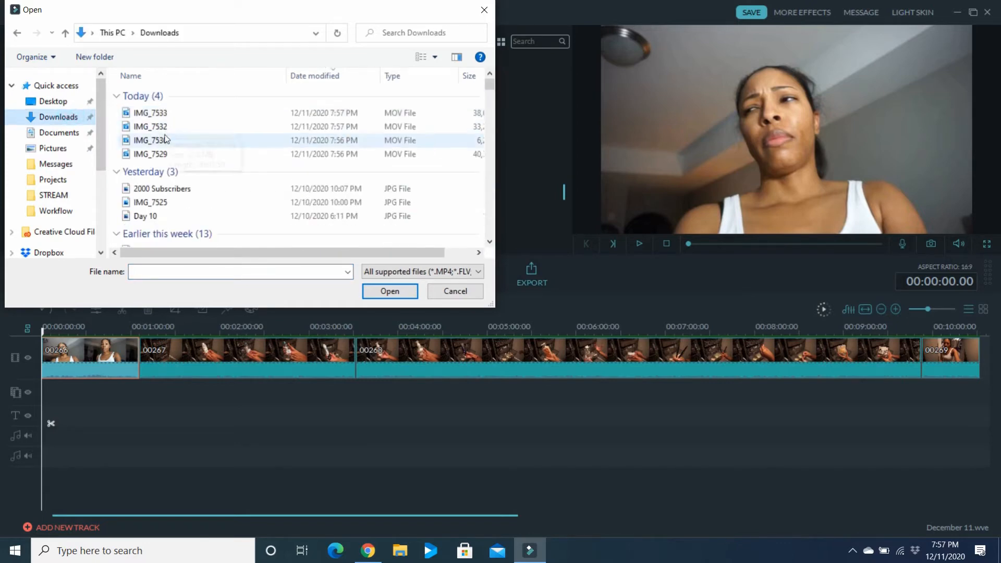
click(157, 156)
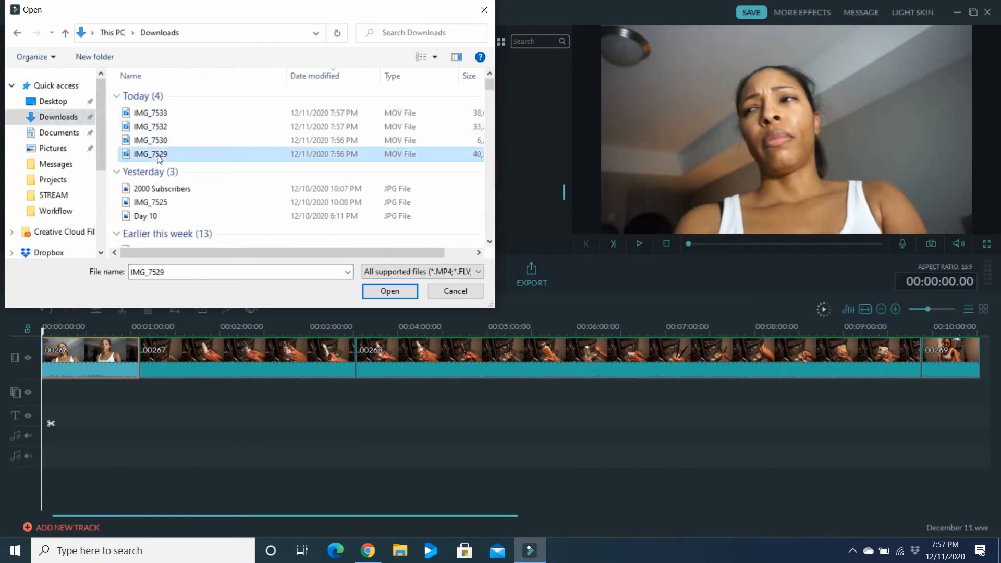
shift+click(165, 116)
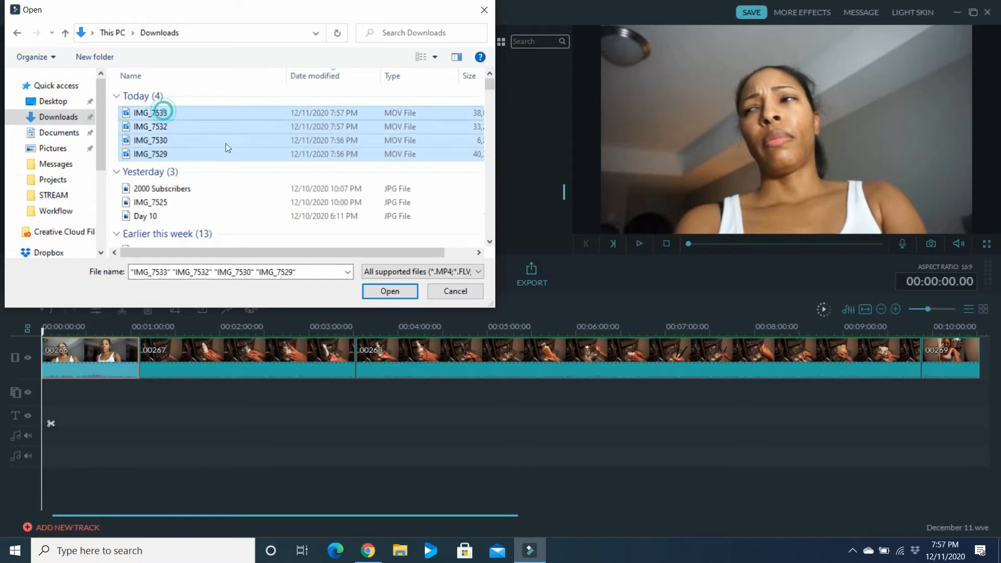
click(377, 291)
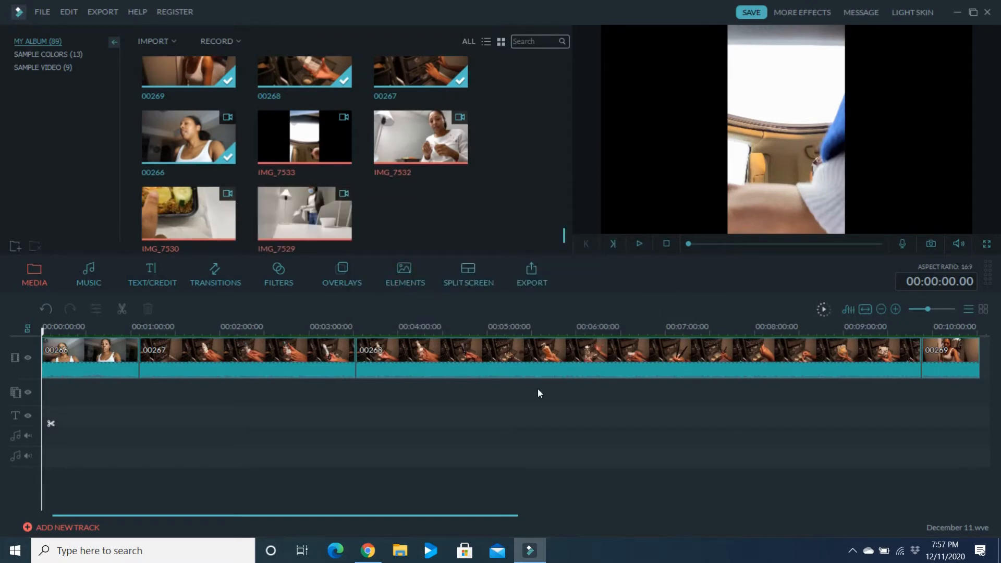
Step: Insert the four imported IMG clips at the start of the timeline and render the timeline preview
click(302, 213)
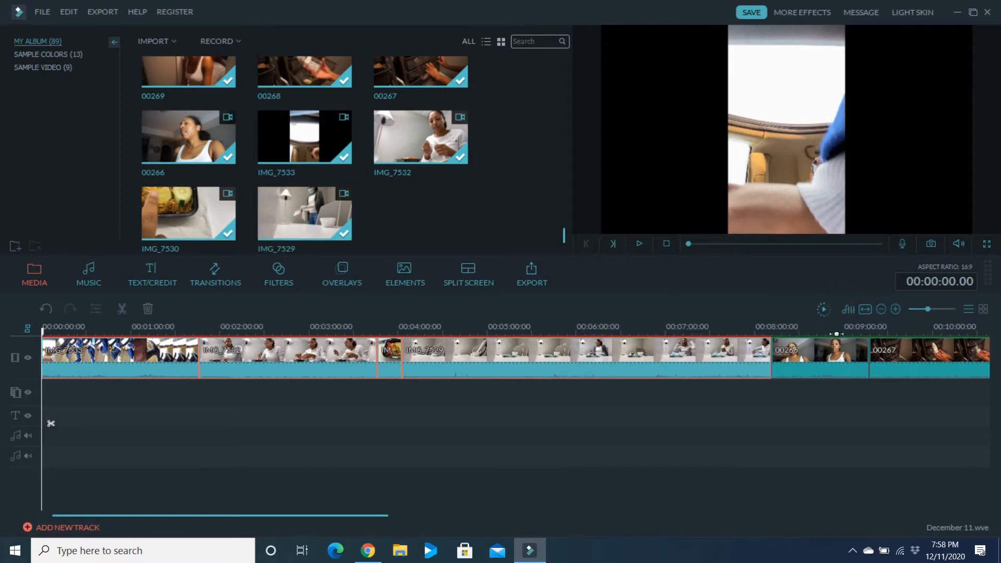
click(823, 310)
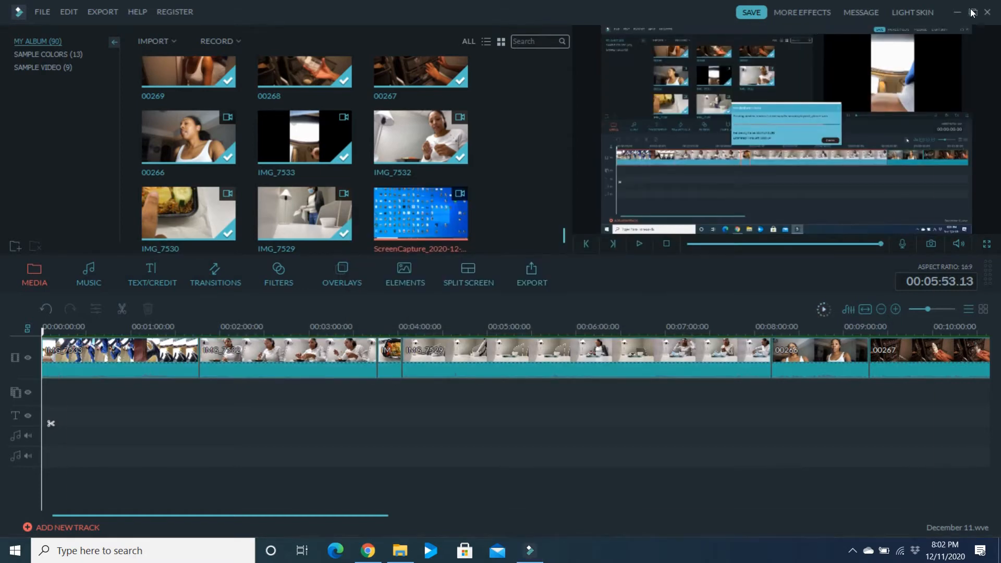
Step: Move clip IMG_7529 to the very start of the video track, ahead of IMG_7533
click(973, 11)
click(902, 37)
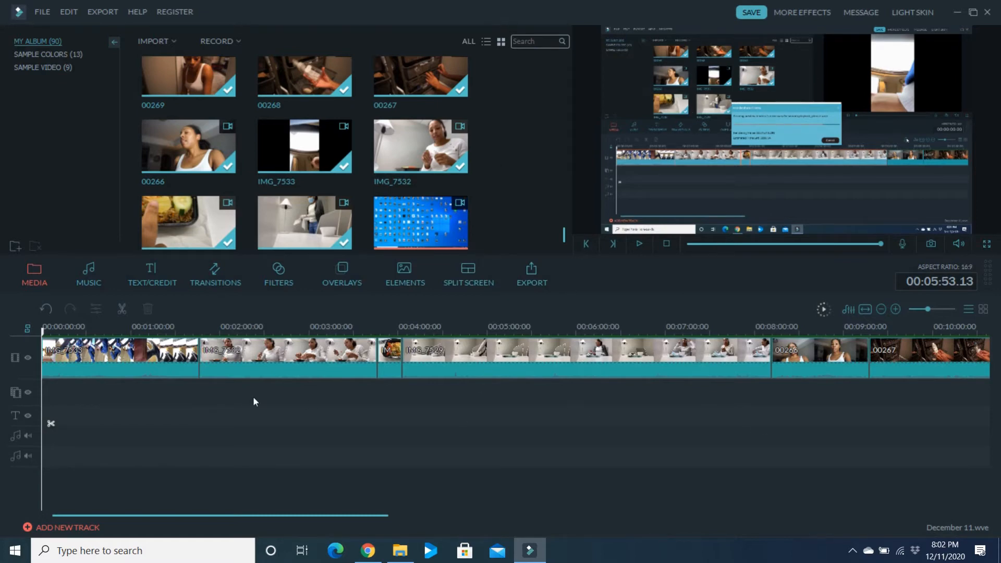
drag(438, 350, 127, 362)
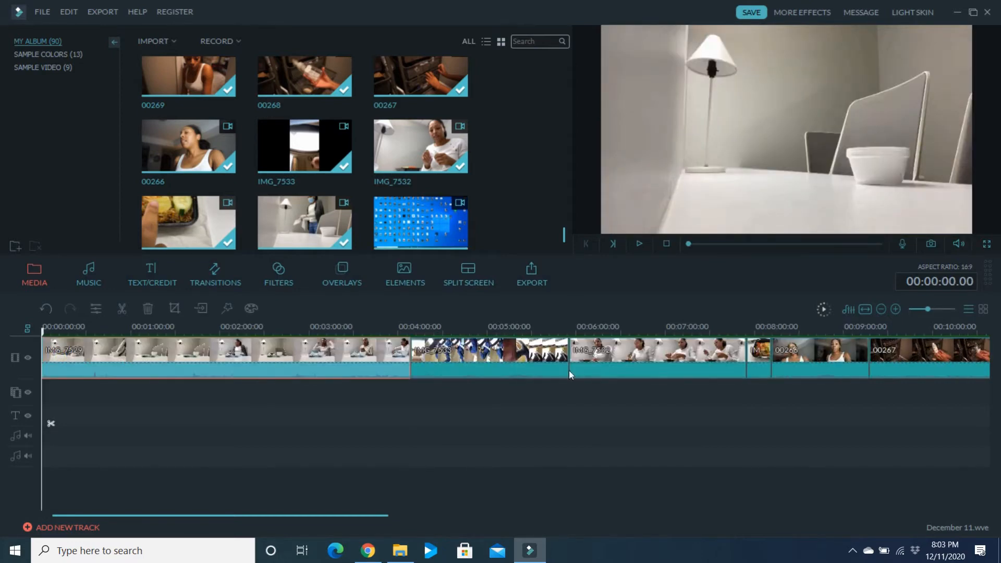
Step: Move IMG_7530 directly behind IMG_7529 on the video track and place IMG_7532 ahead of IMG_7533
drag(759, 355, 426, 374)
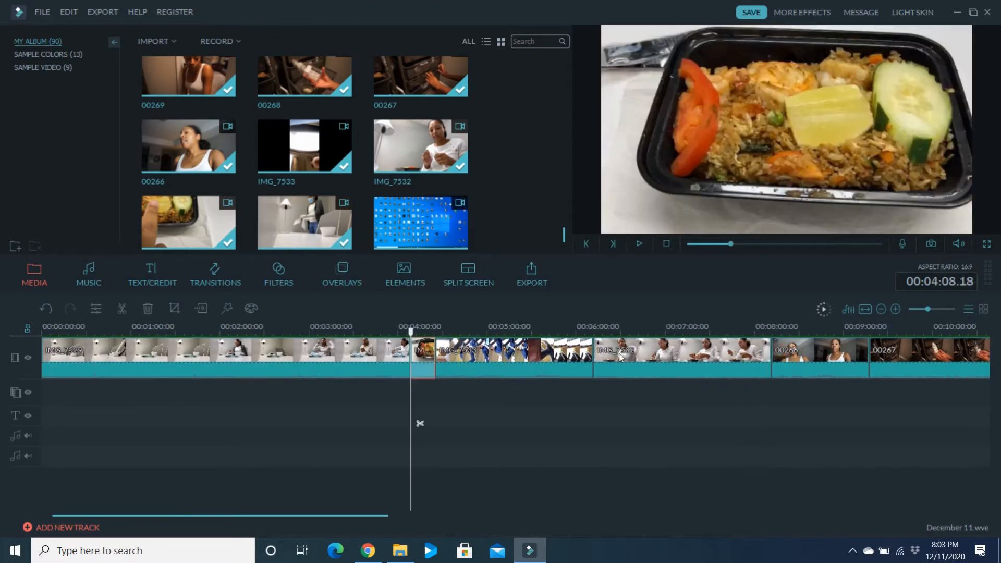
click(649, 356)
double_click(650, 356)
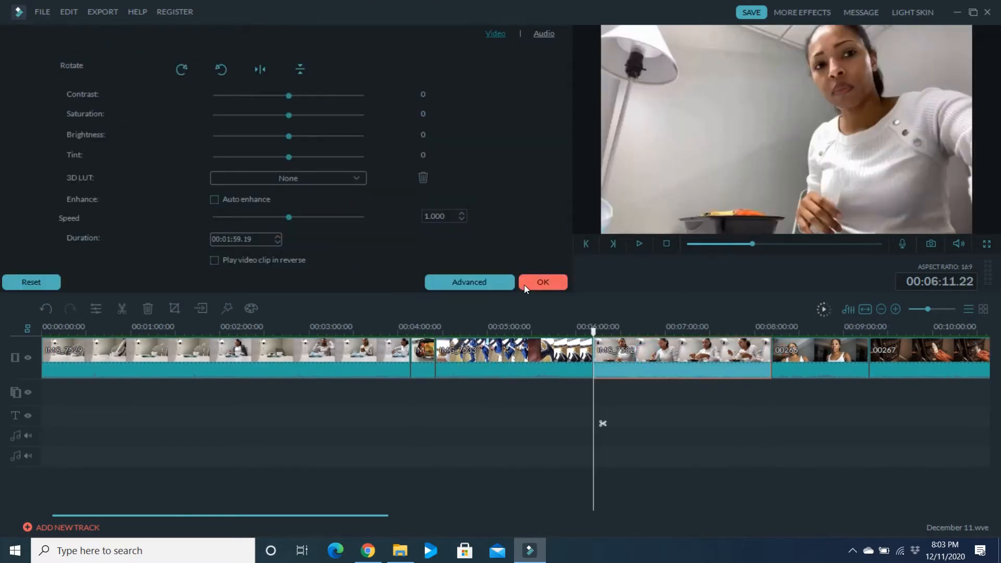
click(524, 284)
drag(645, 369, 492, 369)
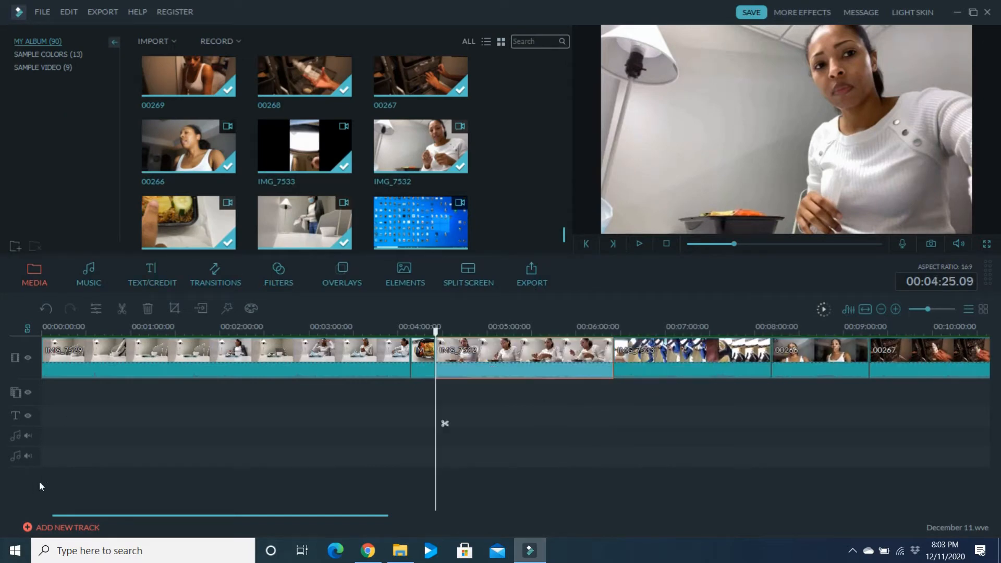
Step: Search the media album for "final" and insert the Final Vlogmas Intro clip at the very start of the timeline
click(46, 361)
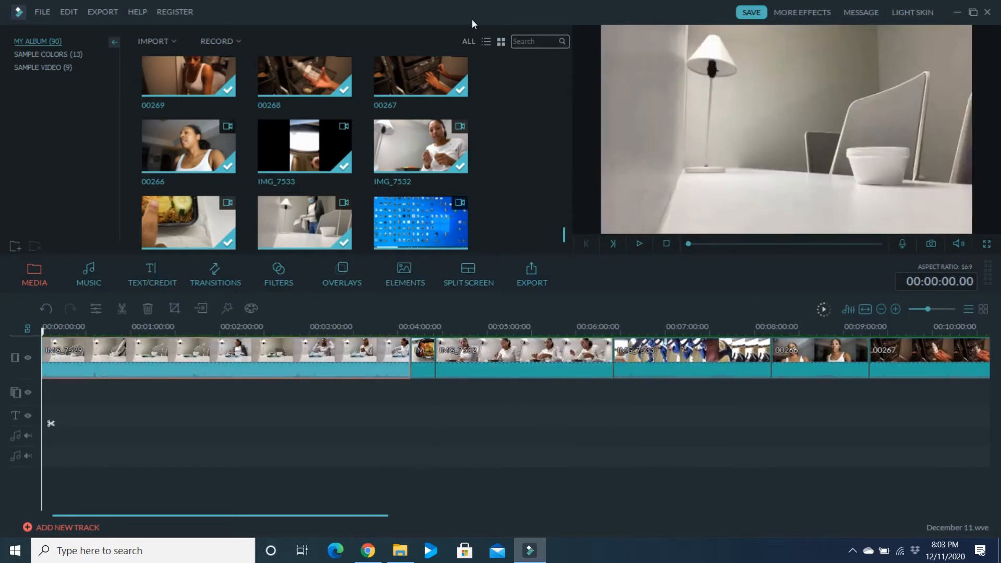
click(539, 46)
text(final)
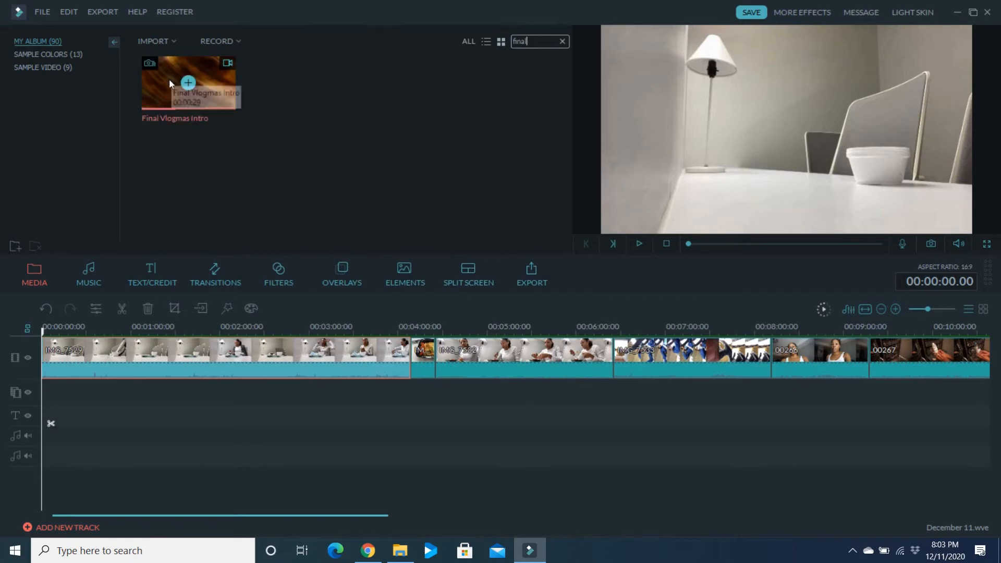
mouse_move(188, 82)
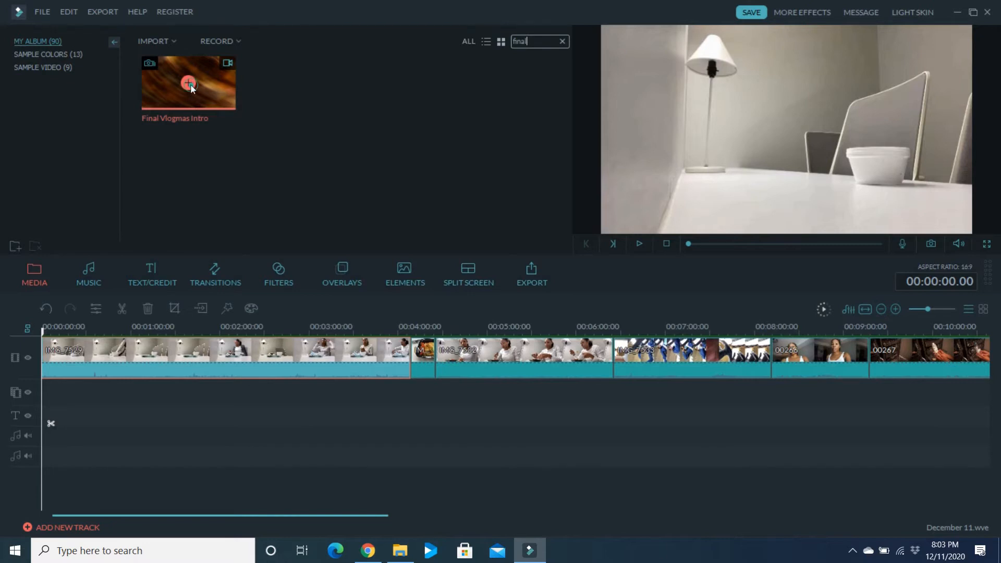
click(189, 82)
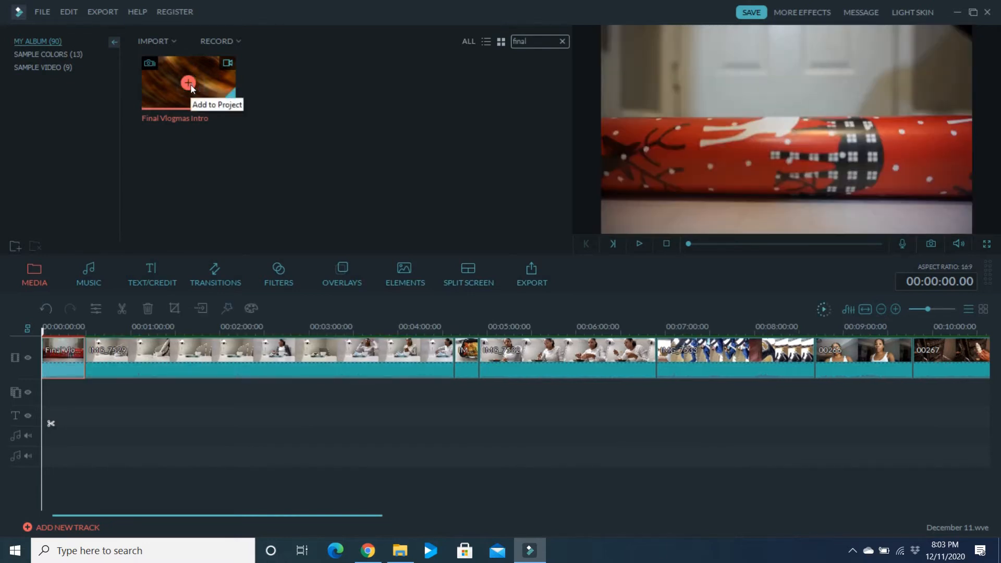
Step: Return the playhead to the start of the timeline, save the project and render the timeline preview
click(91, 360)
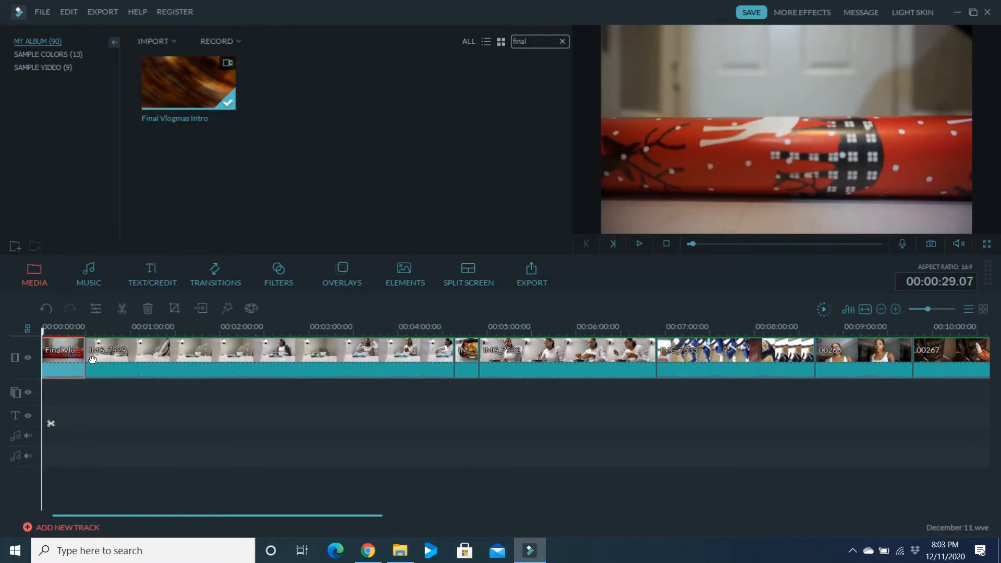
drag(86, 334, 41, 354)
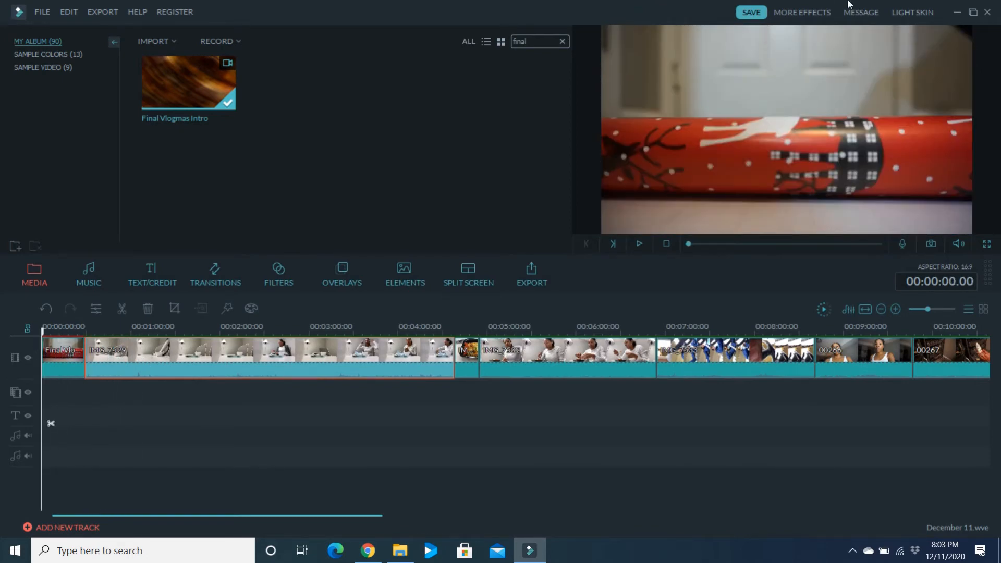
click(751, 12)
click(822, 310)
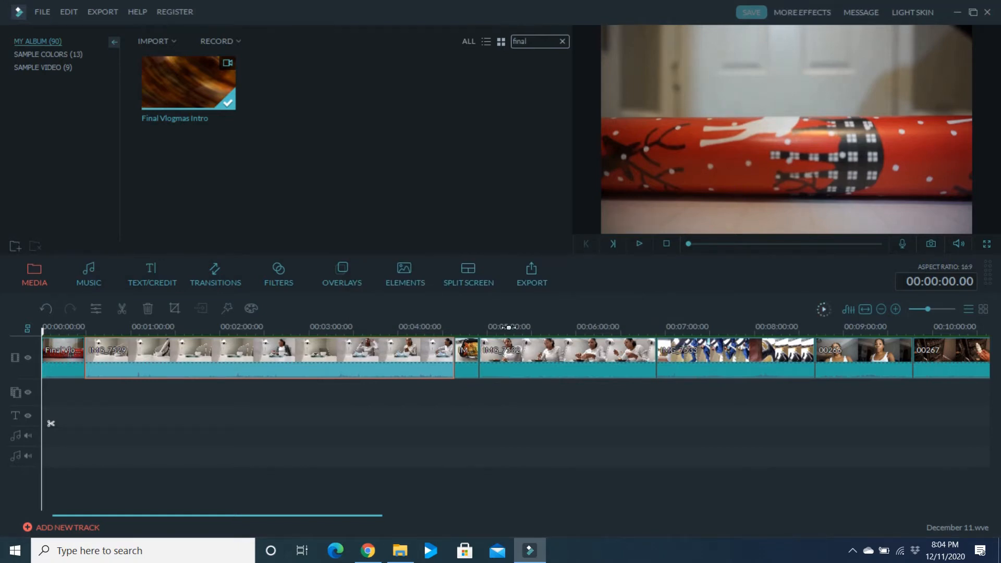
Step: Fit the whole timeline in view and check the end of the last clip and the opening clips
click(865, 310)
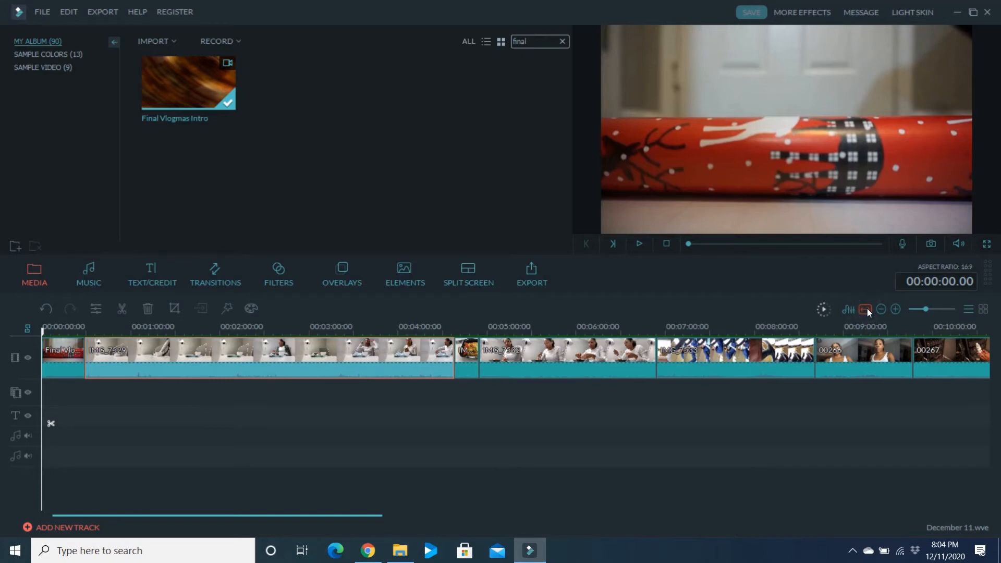
click(867, 309)
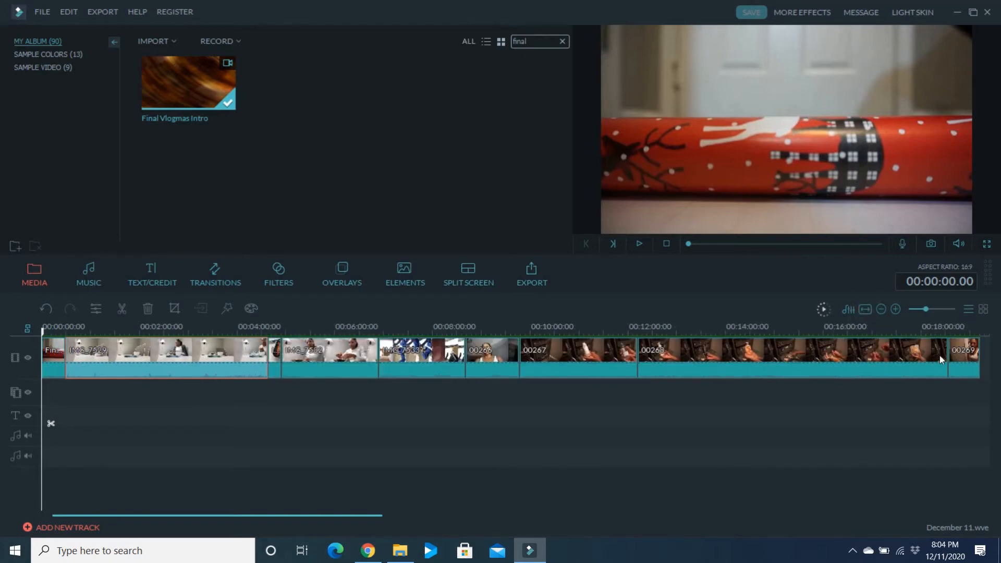
click(953, 353)
drag(950, 327, 980, 331)
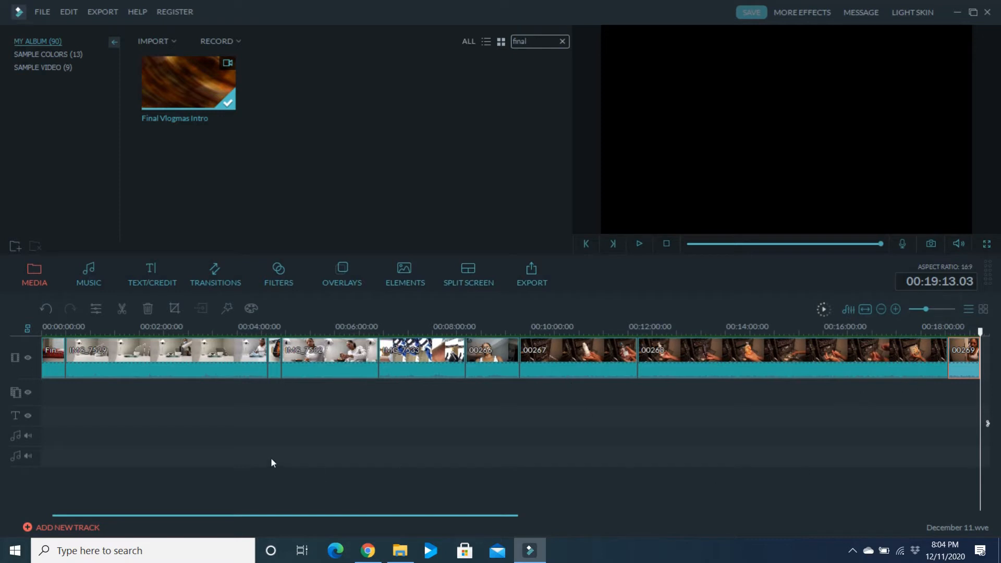
click(139, 356)
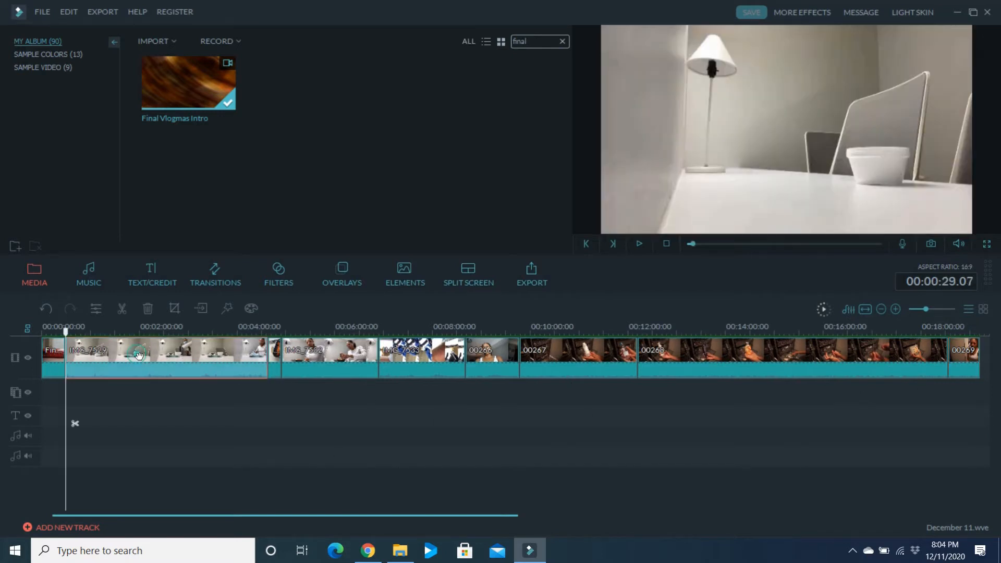
mouse_move(70, 339)
mouse_down()
mouse_move(133, 339)
mouse_move(47, 339)
mouse_move(59, 340)
mouse_up()
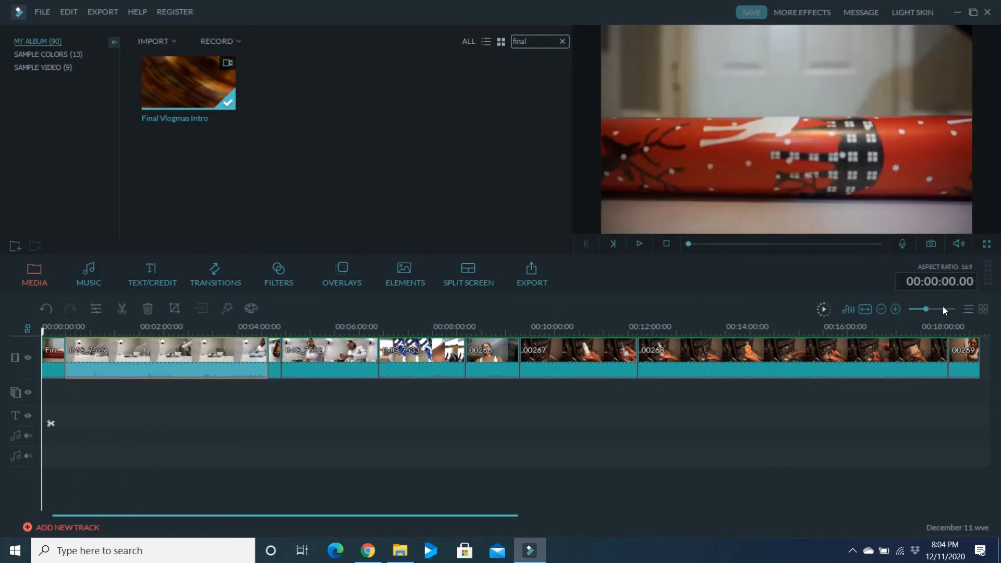
Step: Add an audio fade-out to the Final Vlogmas Intro clip
drag(926, 308, 931, 309)
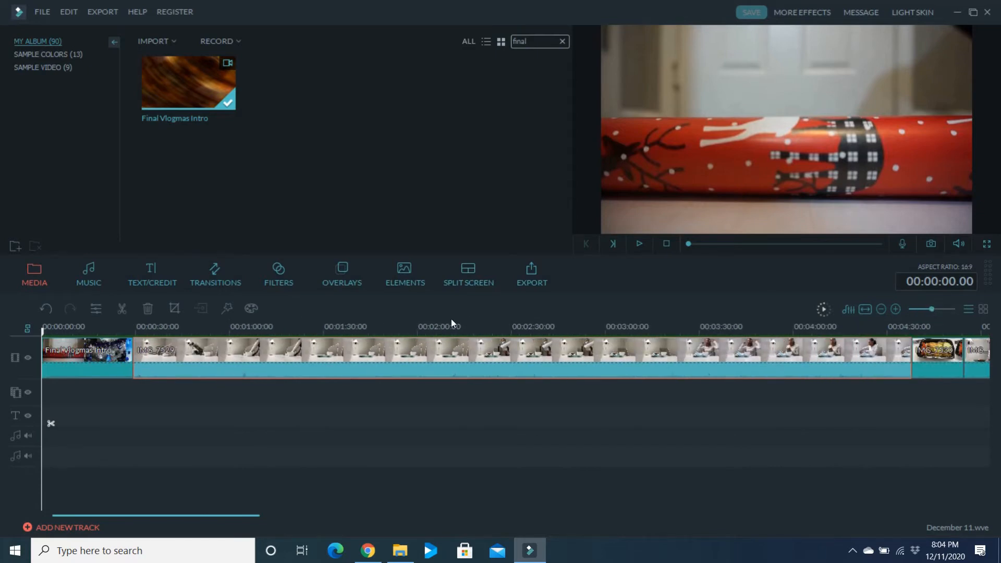
drag(42, 327, 132, 337)
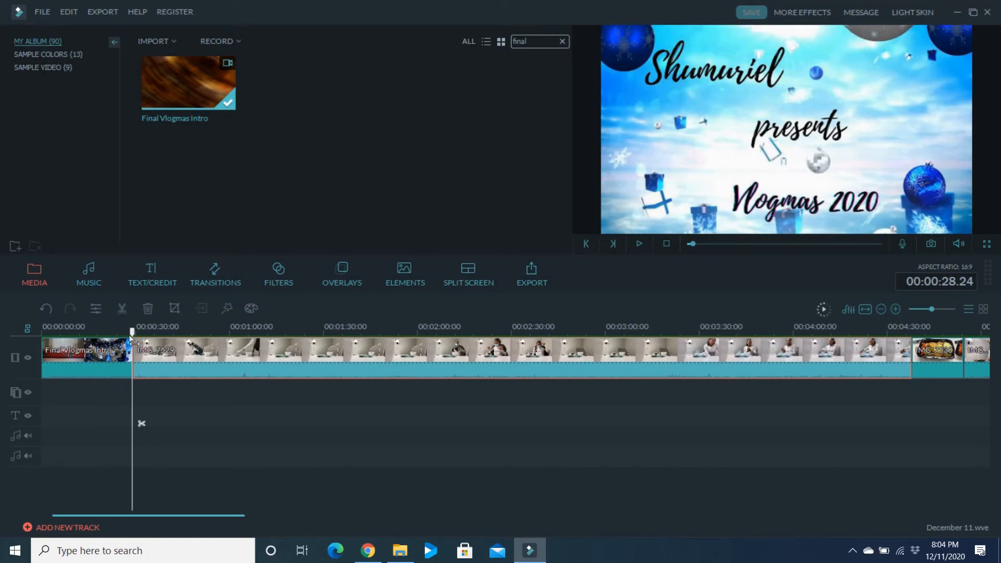
click(112, 356)
double_click(112, 356)
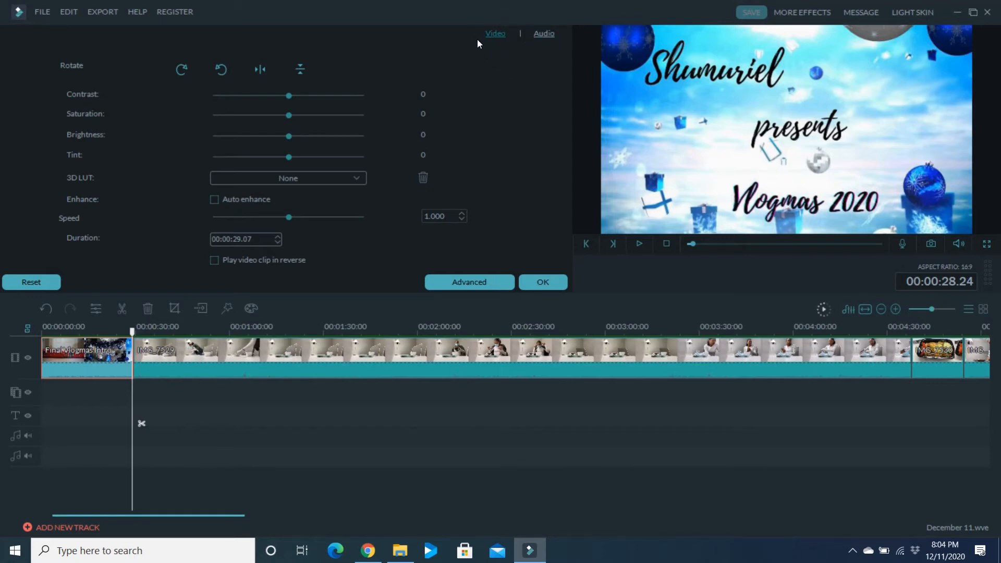
click(545, 35)
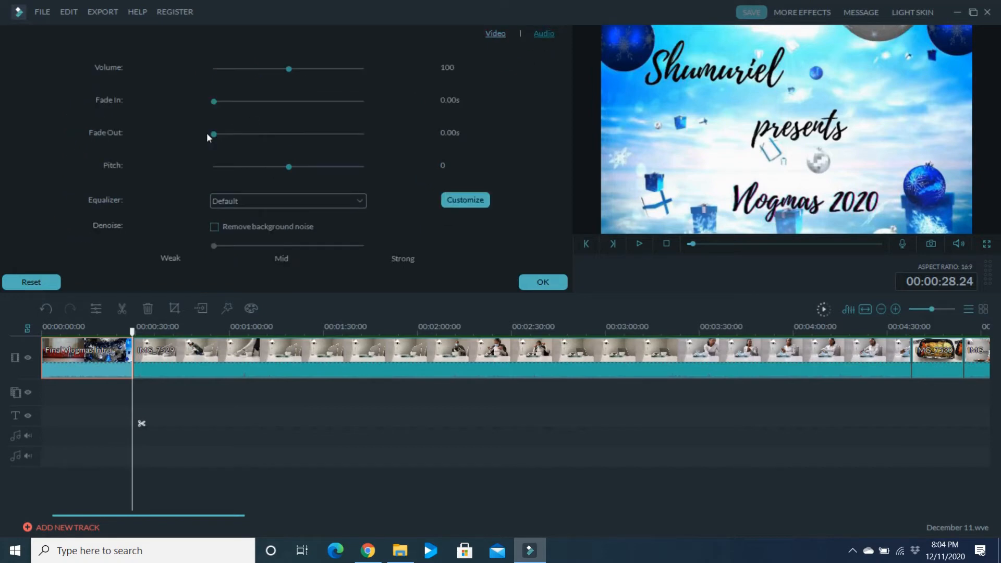
drag(208, 134, 262, 136)
click(537, 284)
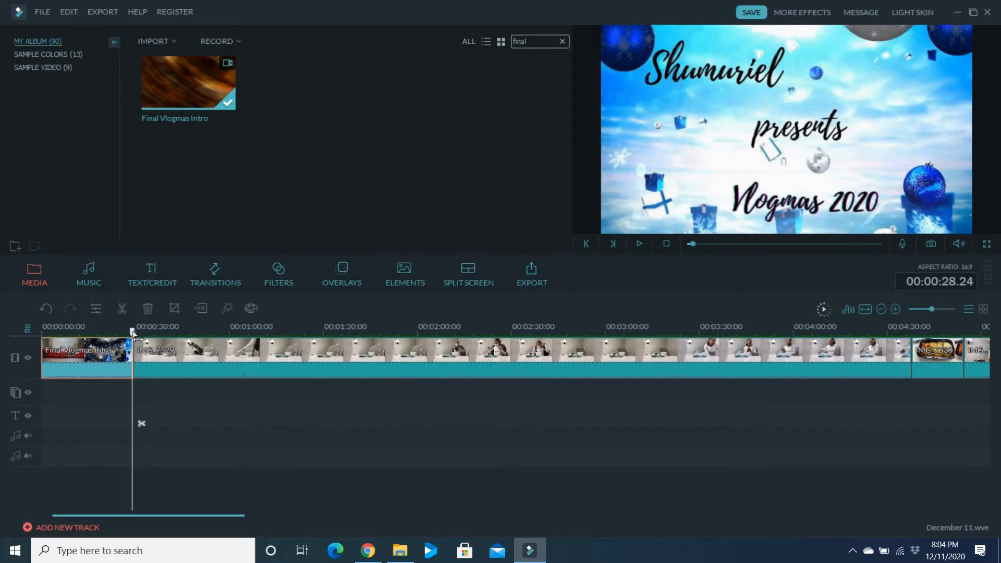
Step: Play back the end of the intro clip to check how it runs into IMG_7529
drag(137, 338, 116, 338)
key(space)
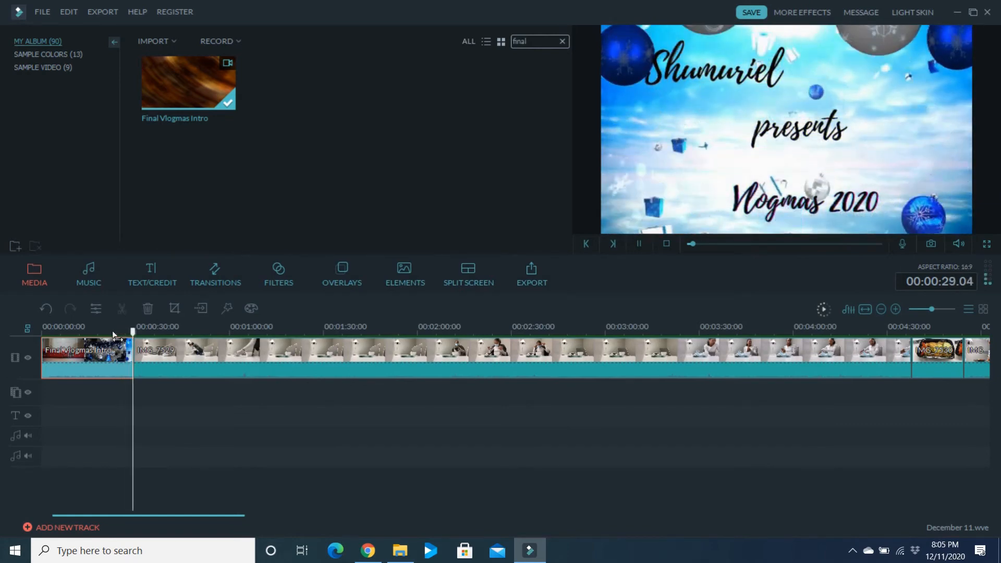
key(space)
Step: Split IMG_7529 at 00:01:11.20 and 00:01:54.19 and delete the section between the two cuts
click(149, 346)
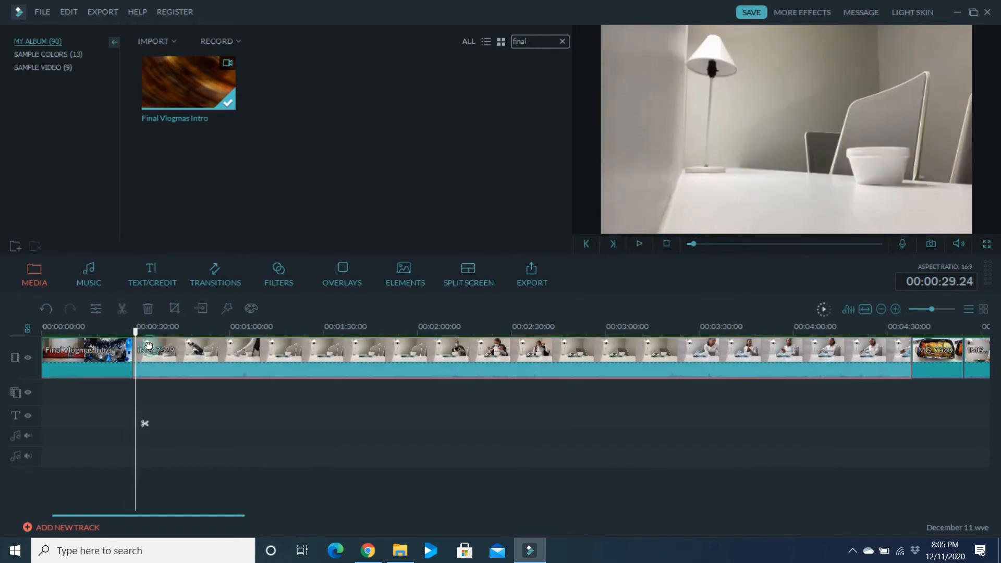
drag(135, 332, 266, 417)
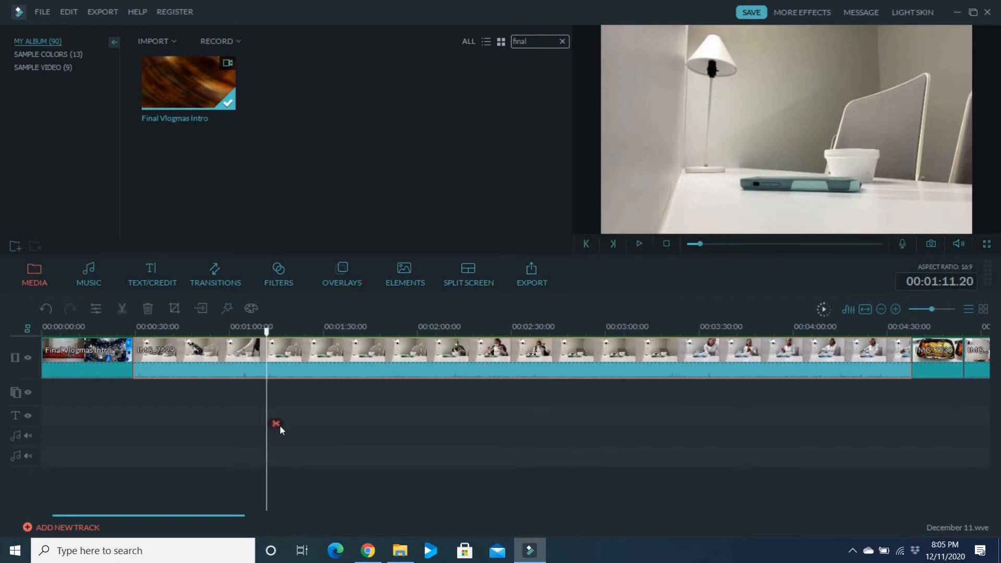
click(277, 424)
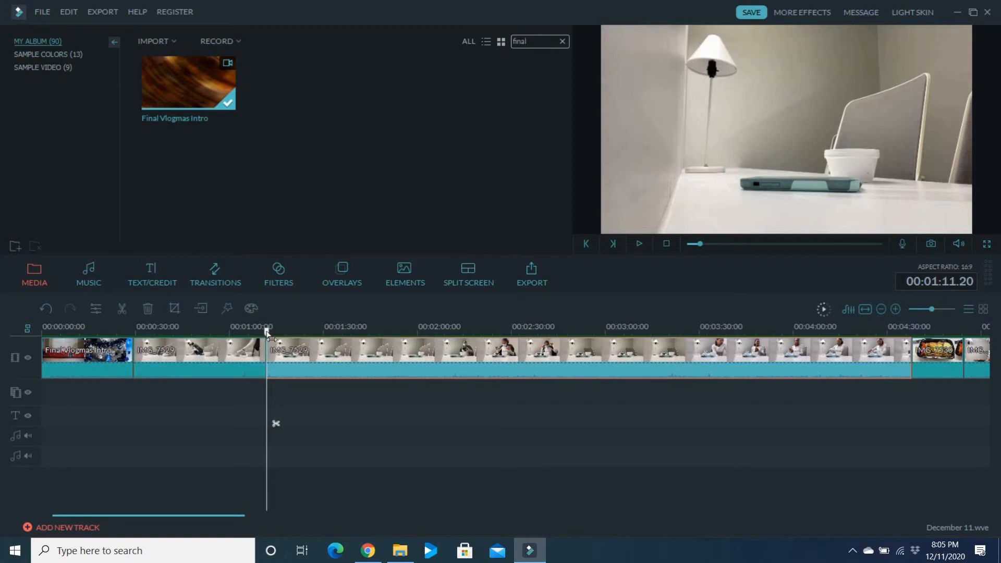
drag(268, 333, 404, 353)
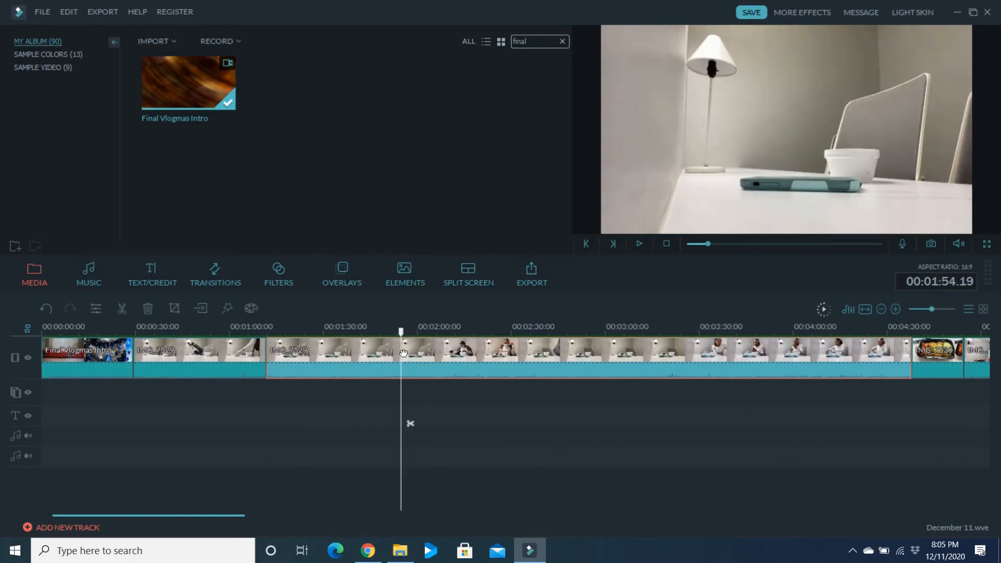
click(410, 423)
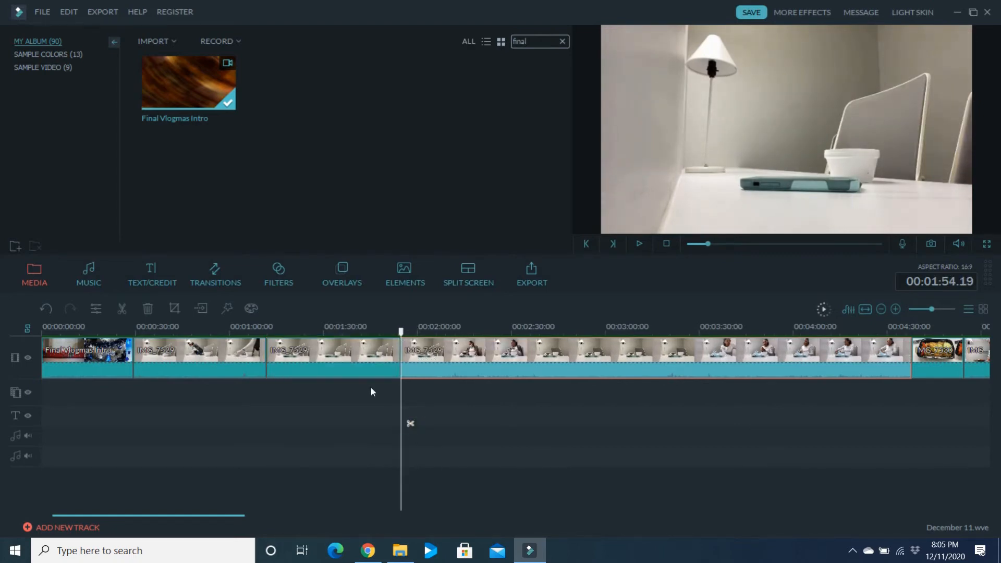
click(330, 360)
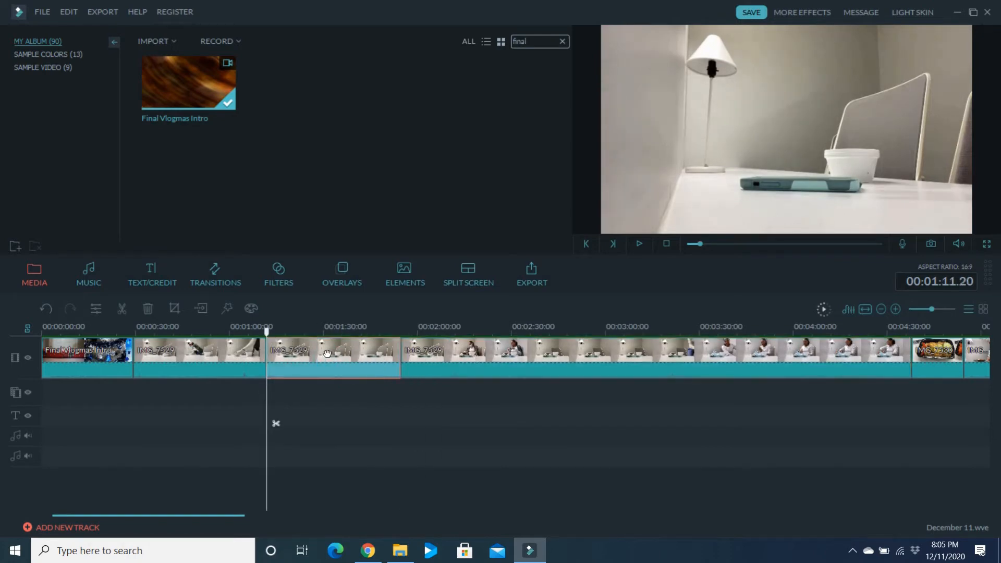
key(Delete)
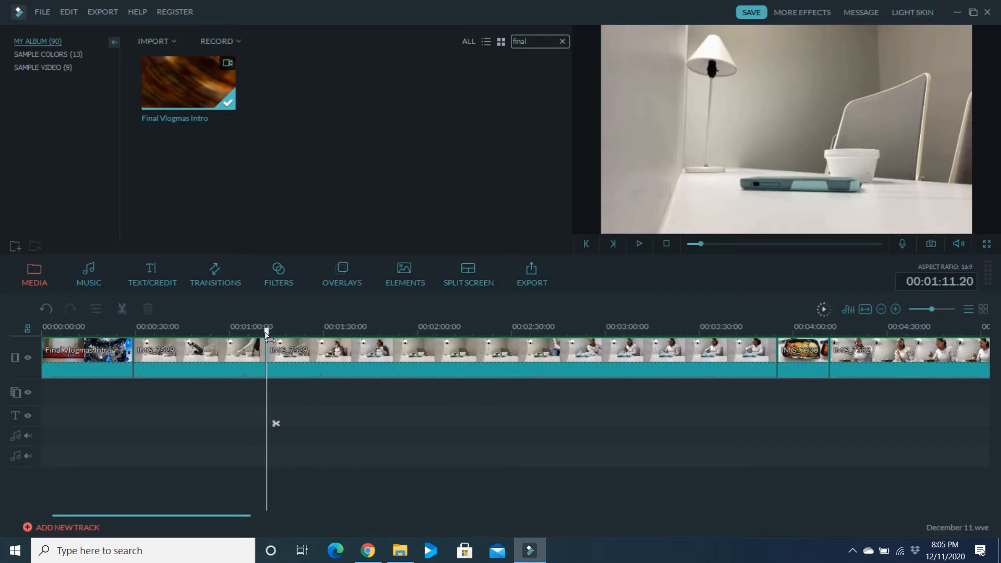
Step: Set the speed of the first IMG_7529 segment after the intro to 3.000 and play back the result
drag(266, 332, 177, 333)
key(space)
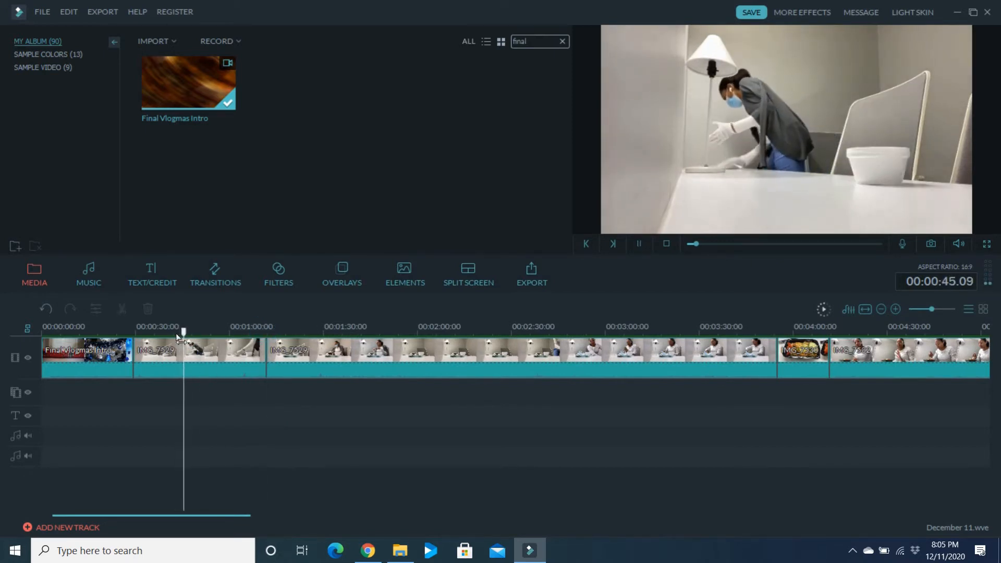
key(space)
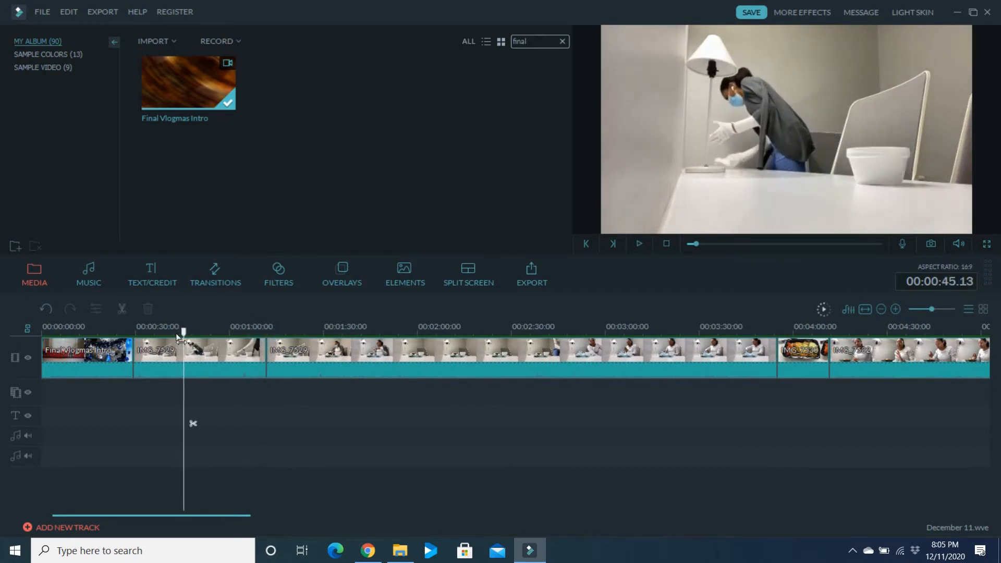
double_click(200, 371)
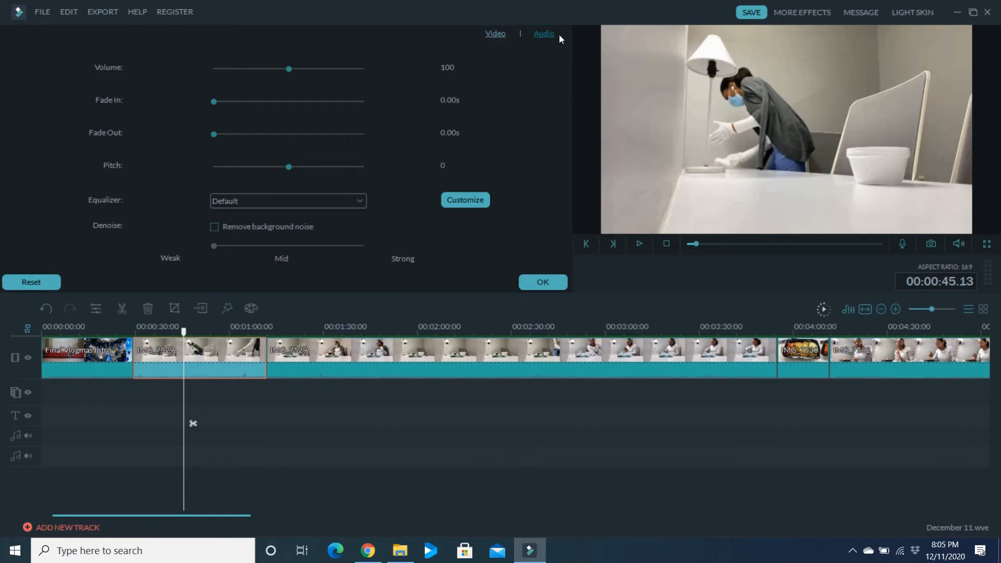
click(496, 34)
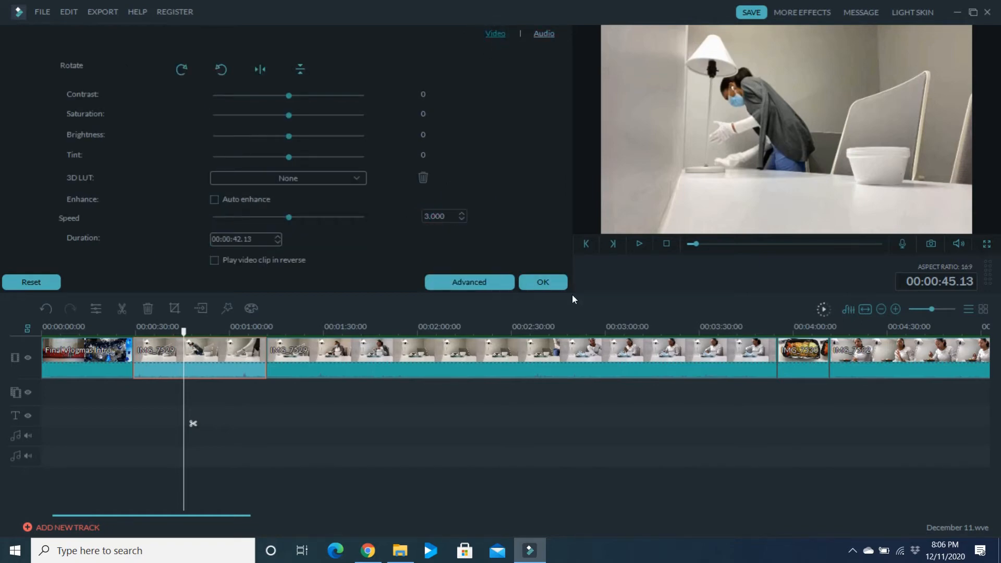
click(554, 279)
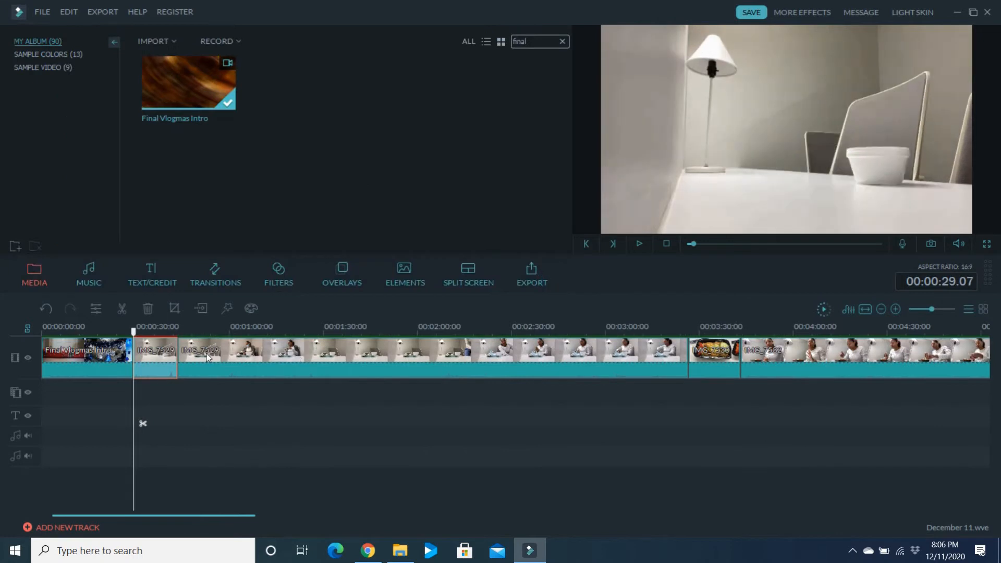
key(space)
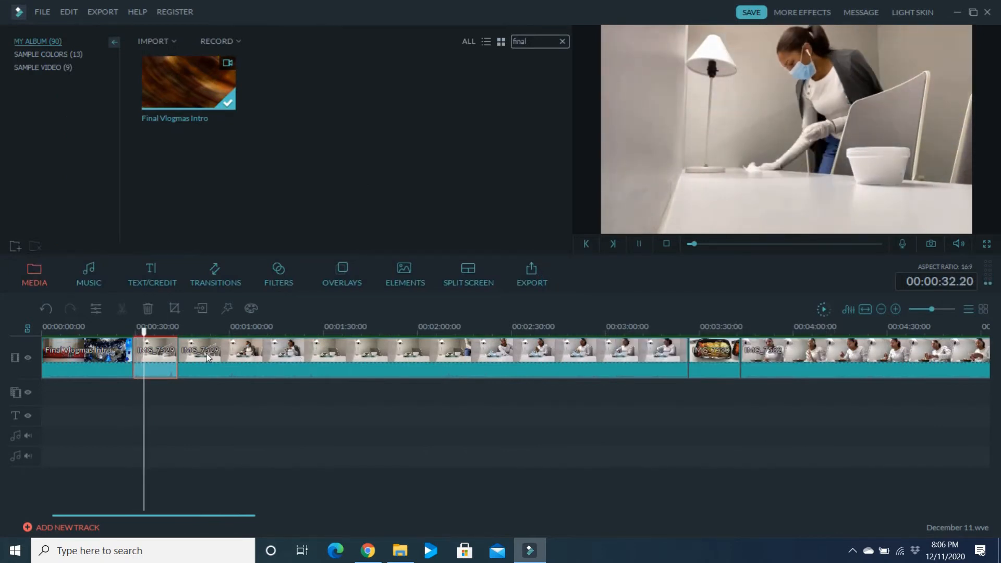
key(space)
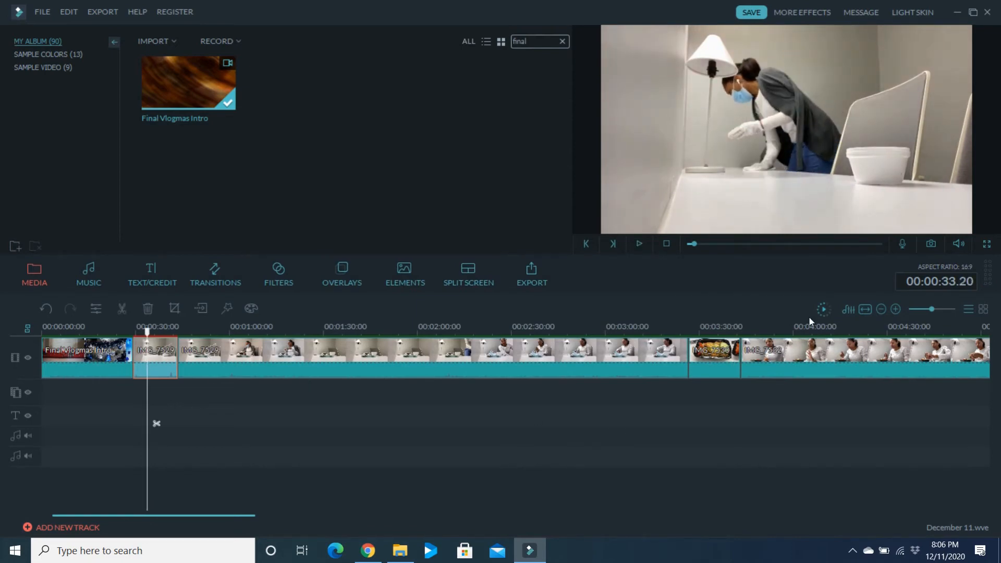
Step: Render the timeline preview and split the second IMG_7529 segment at 00:01:21.10, where the table is left empty
click(824, 309)
drag(148, 333, 175, 332)
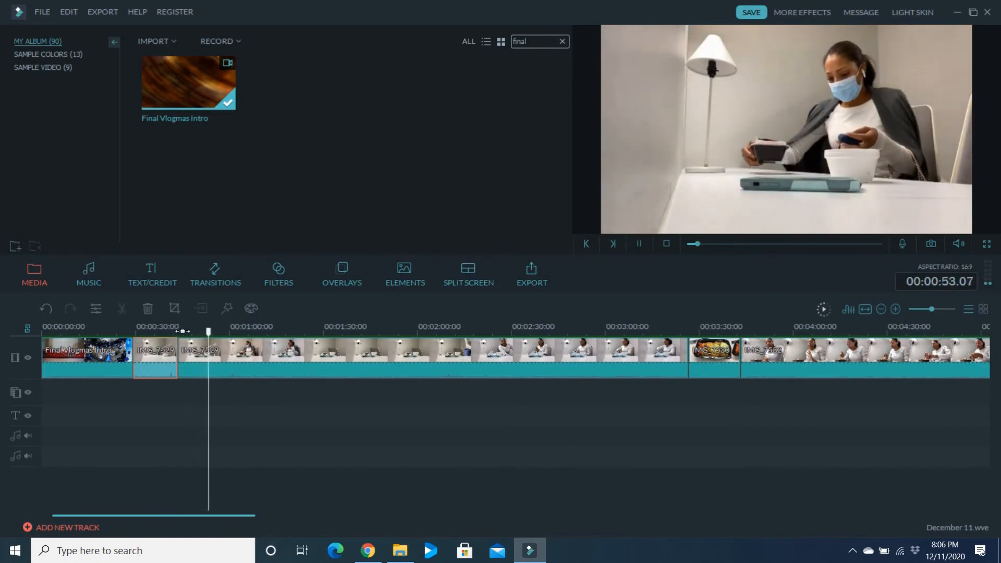
drag(211, 332, 280, 335)
key(space)
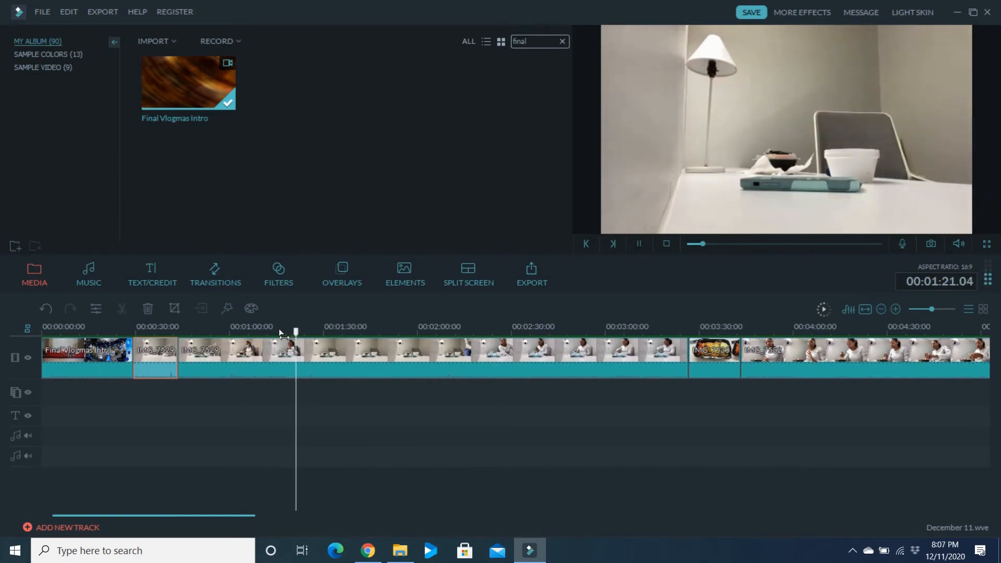
click(308, 424)
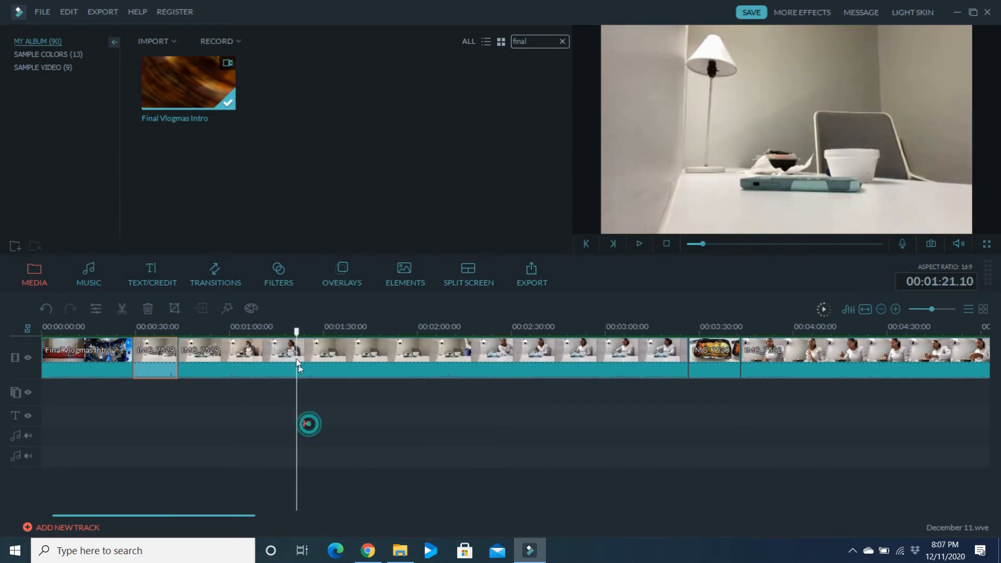
Step: Split IMG_7529 again at 00:02:02.02 and delete the empty-table section between the two cuts
drag(297, 333, 422, 340)
key(space)
key(space)
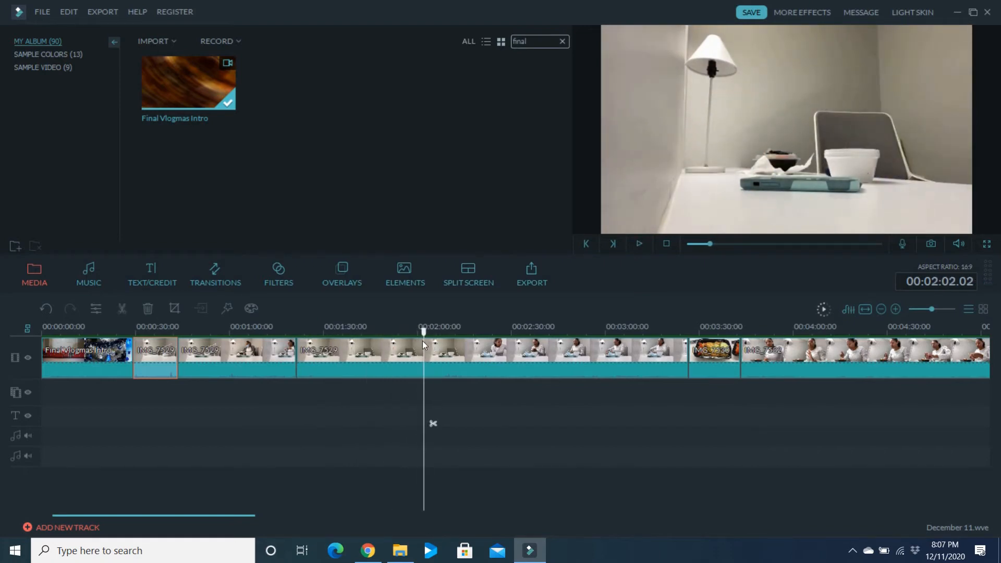
click(433, 422)
click(375, 369)
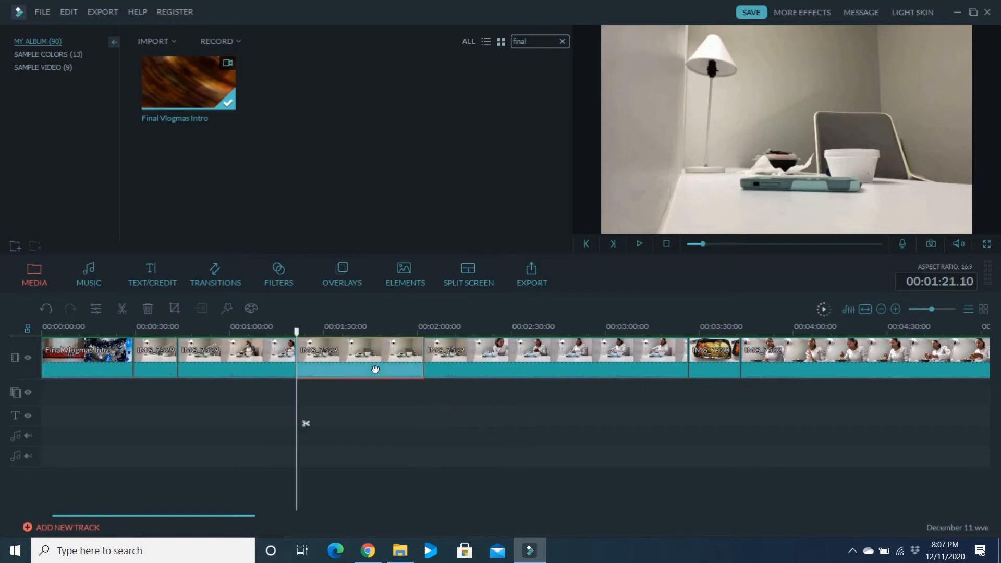
key(Delete)
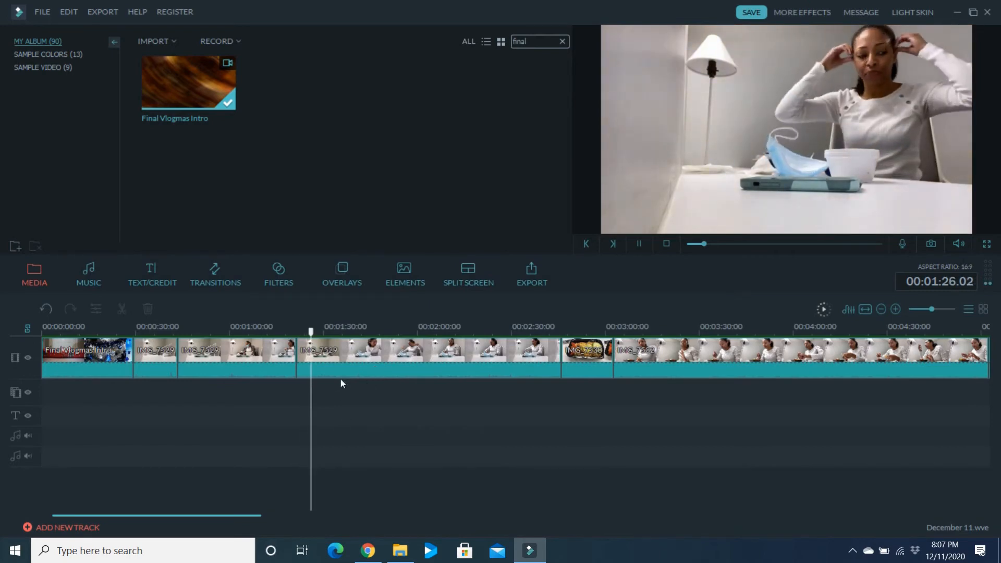
Step: Split the last IMG_7529 segment at 00:02:42.07 and delete the short remainder before the food close-up clip
click(315, 332)
drag(317, 334, 540, 374)
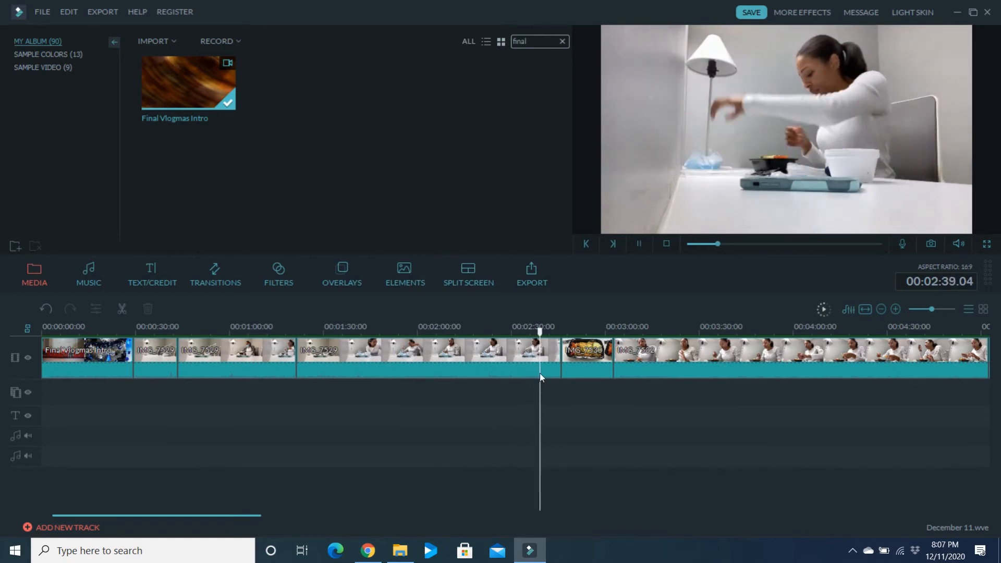
key(space)
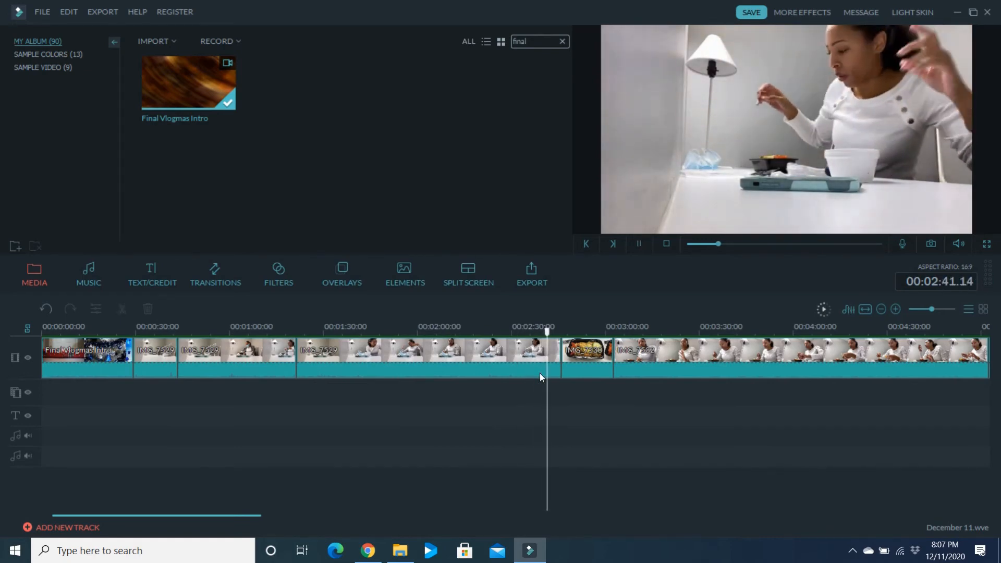
key(space)
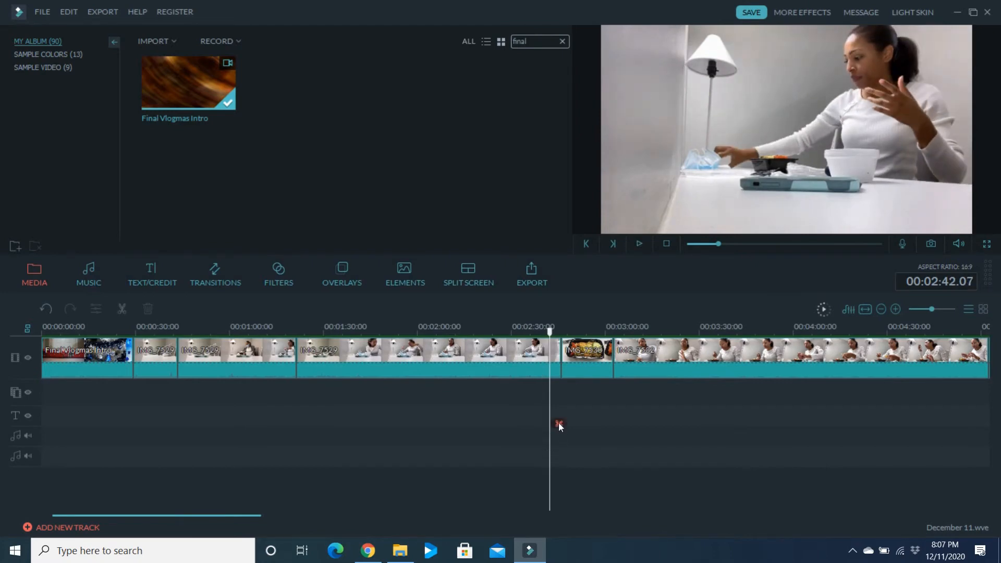
click(558, 424)
click(556, 372)
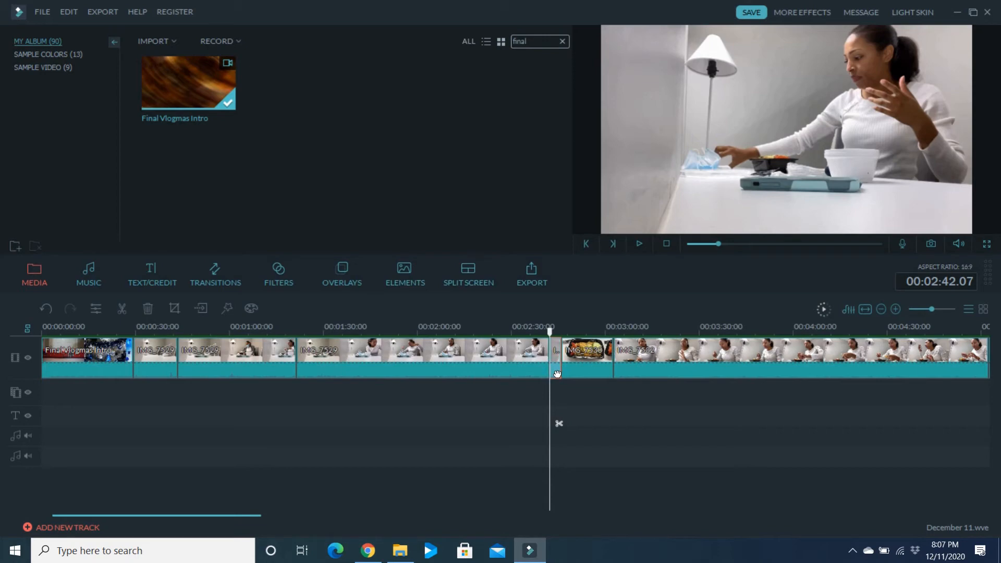
key(Delete)
Step: Play back the food close-up clip and check how it runs into the eating clip that follows
key(space)
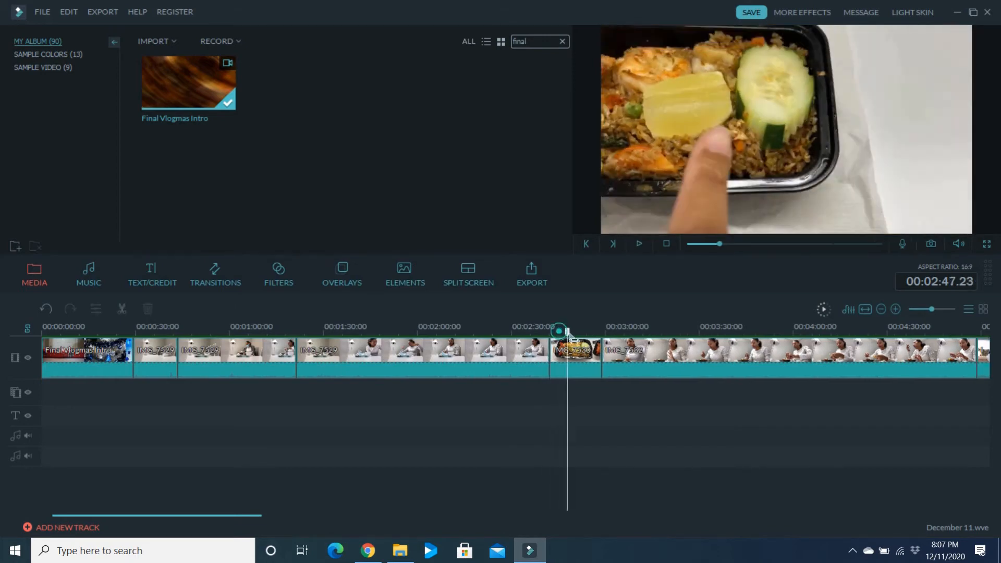
key(space)
drag(592, 344, 604, 338)
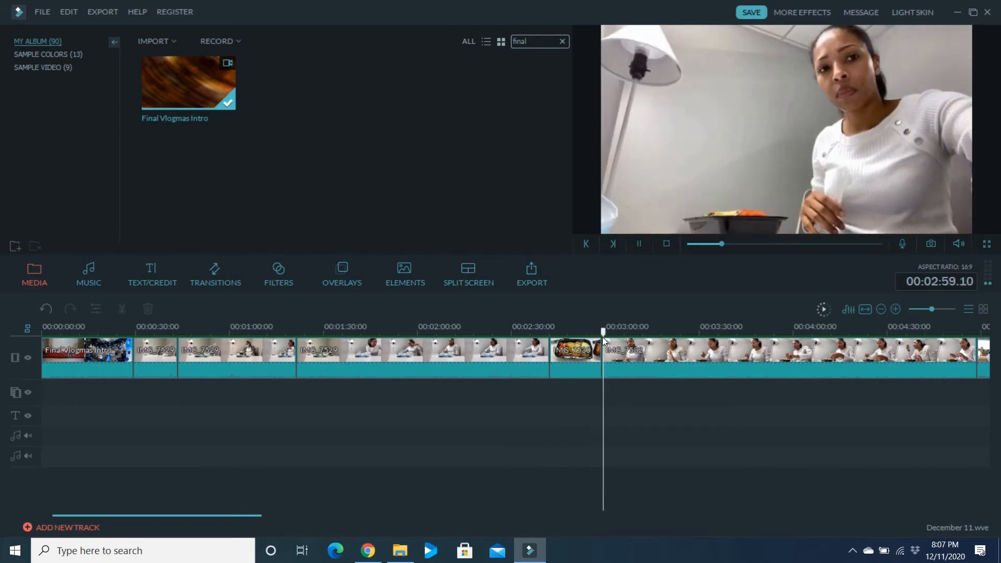
key(space)
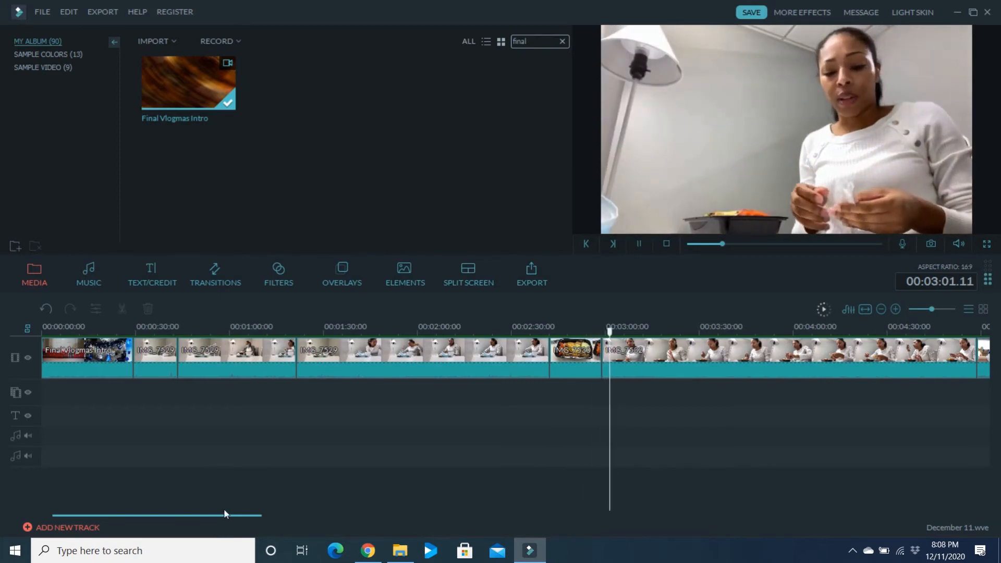
Step: Split the eating clip after the food close-up at 00:04:49.15 and delete its remainder
drag(243, 514, 317, 518)
drag(281, 332, 518, 352)
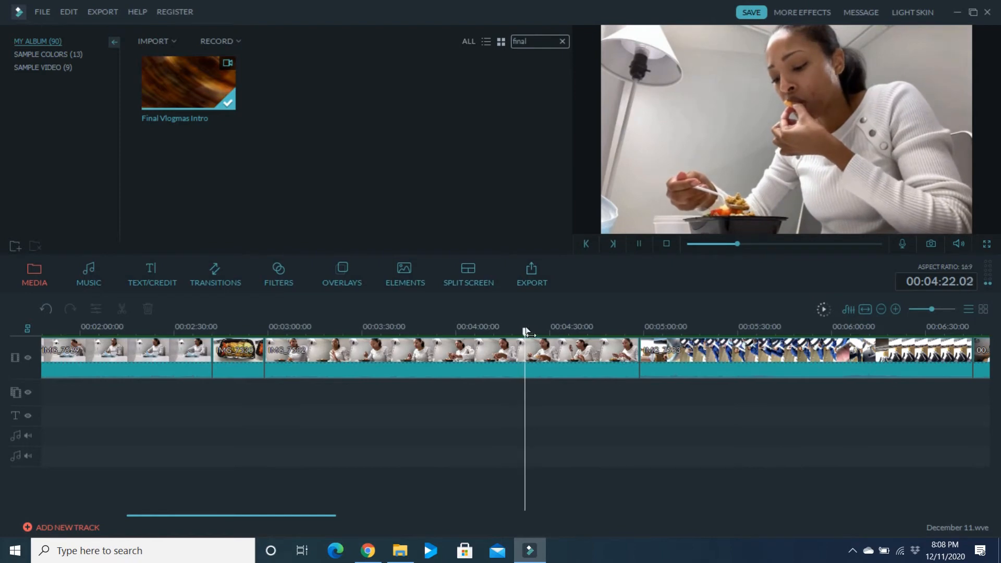
drag(528, 330, 505, 330)
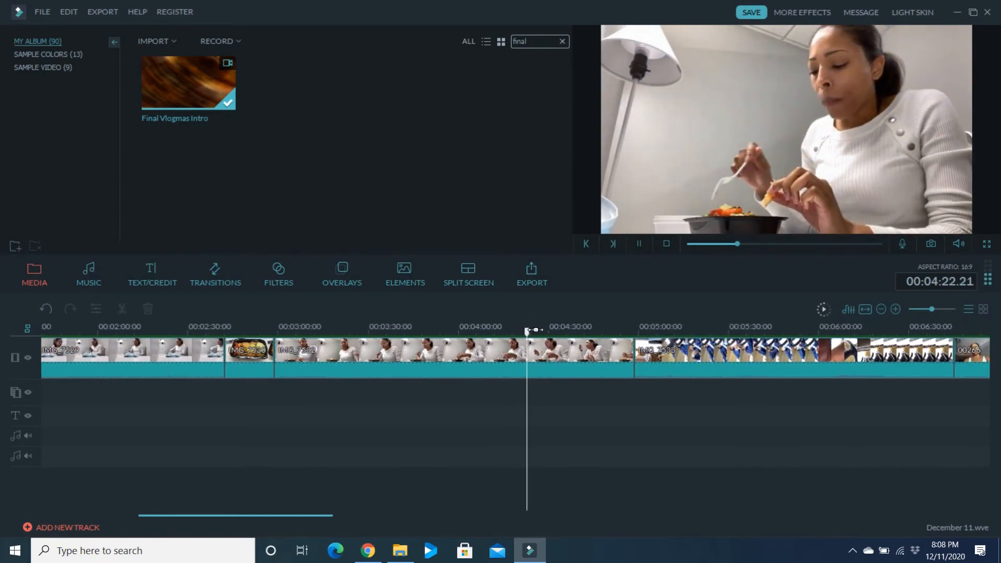
drag(529, 331, 596, 331)
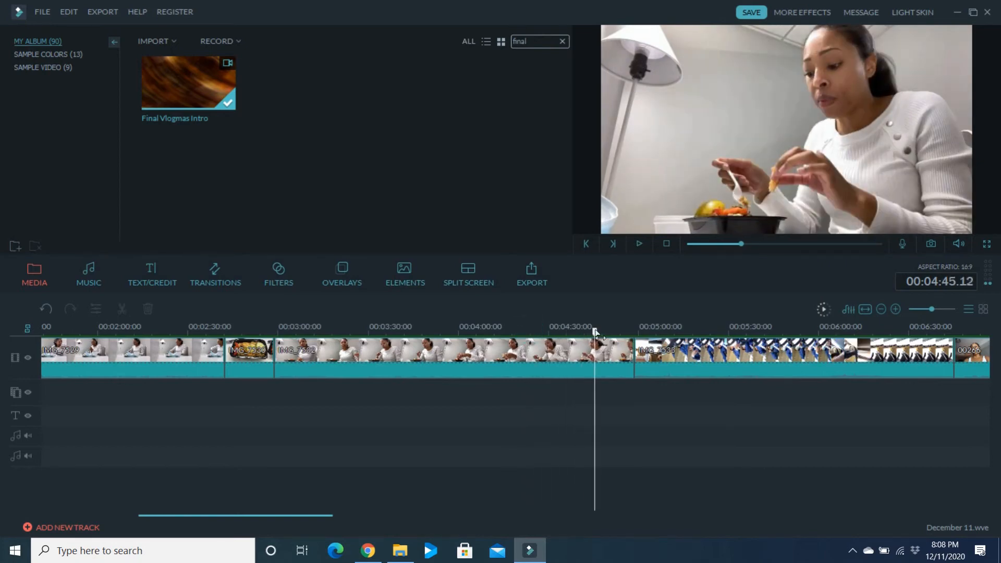
key(space)
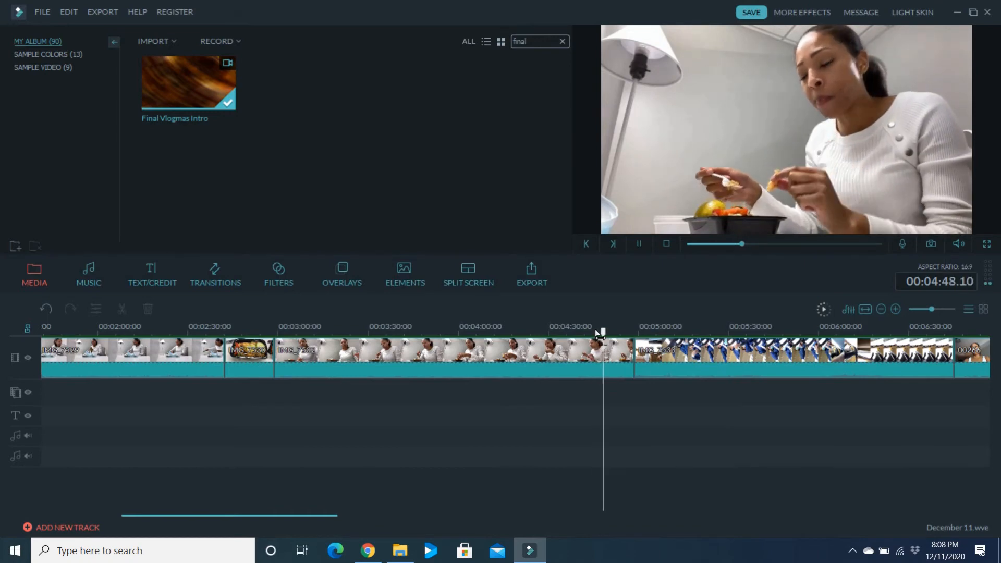
key(space)
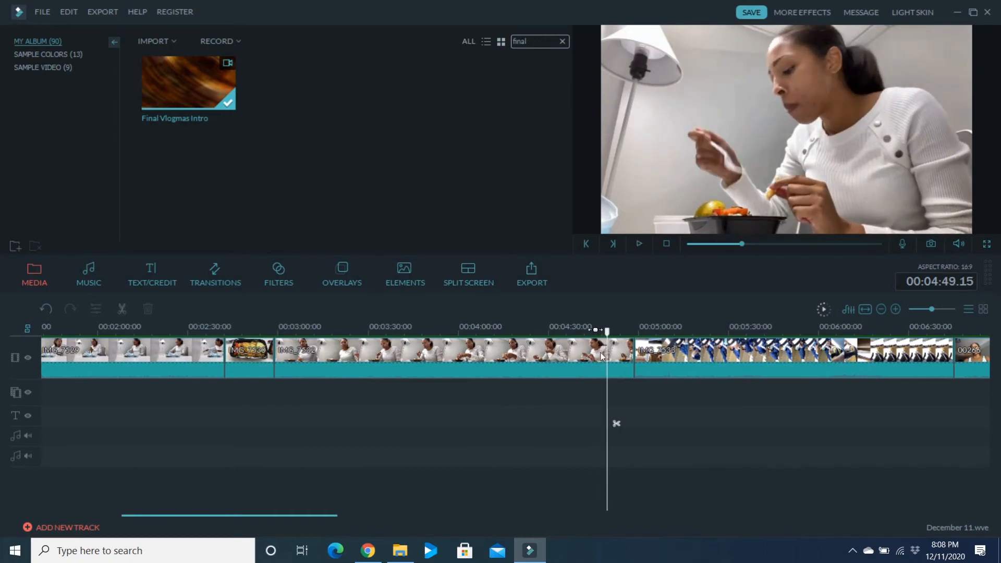
click(620, 374)
key(Delete)
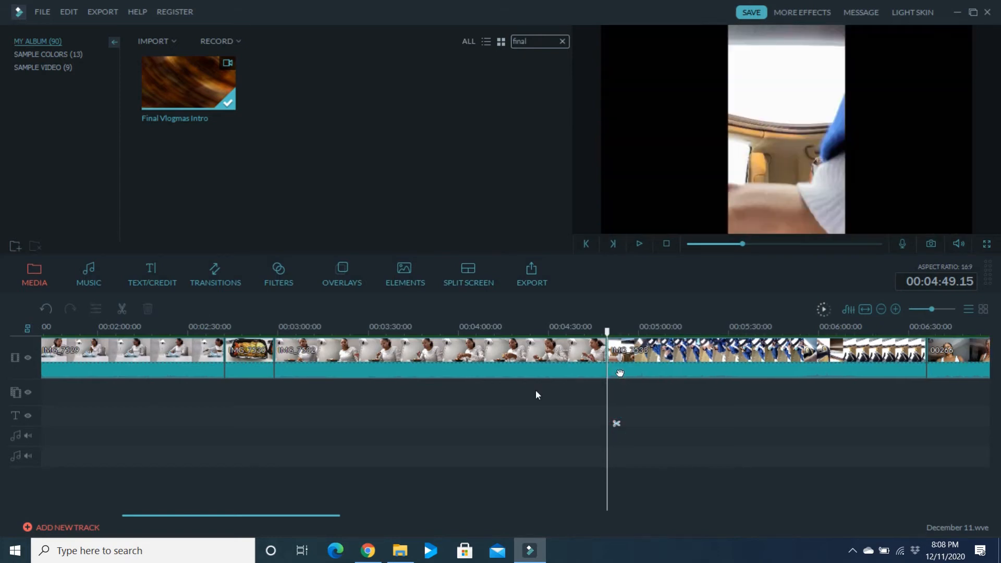
Step: Rotate the vertical car clip that follows the eating clip 90 degrees clockwise
drag(241, 516, 288, 518)
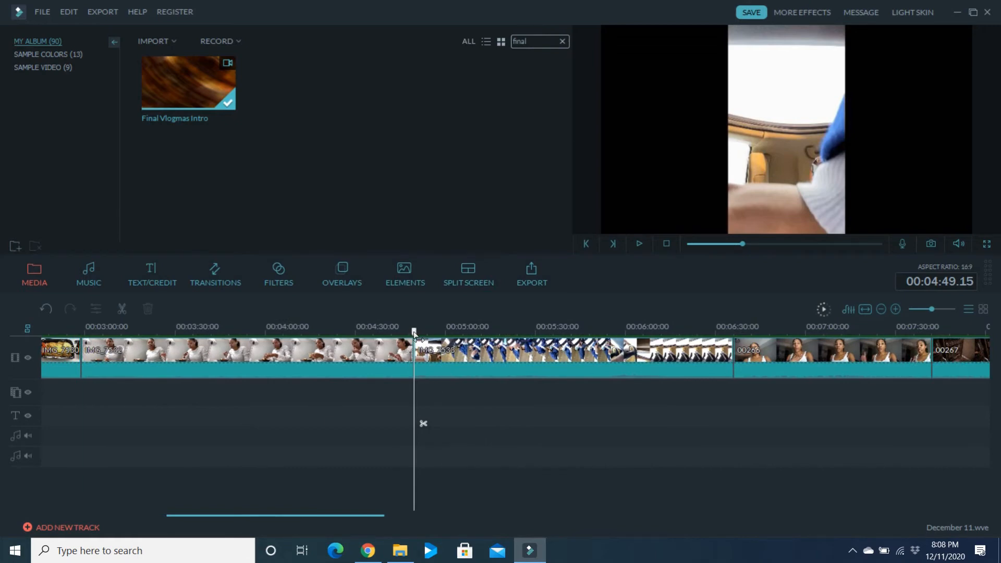
key(space)
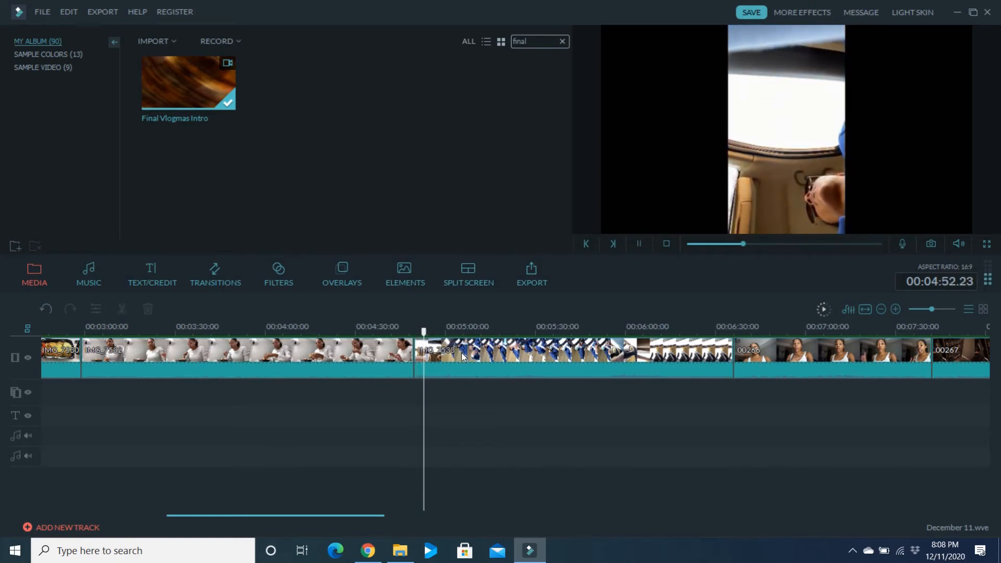
mouse_move(428, 331)
mouse_down()
mouse_move(661, 342)
mouse_move(425, 334)
mouse_up()
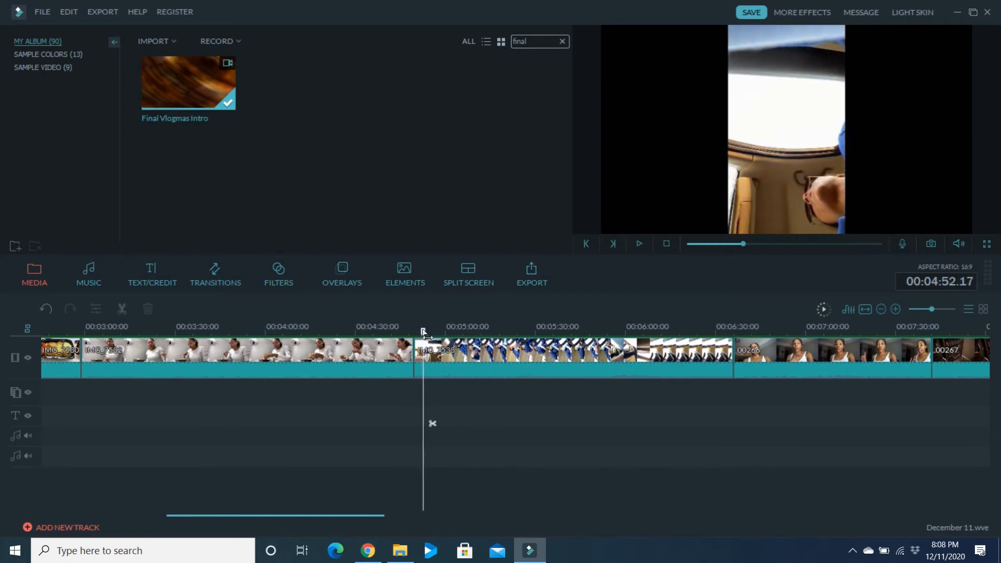
double_click(443, 351)
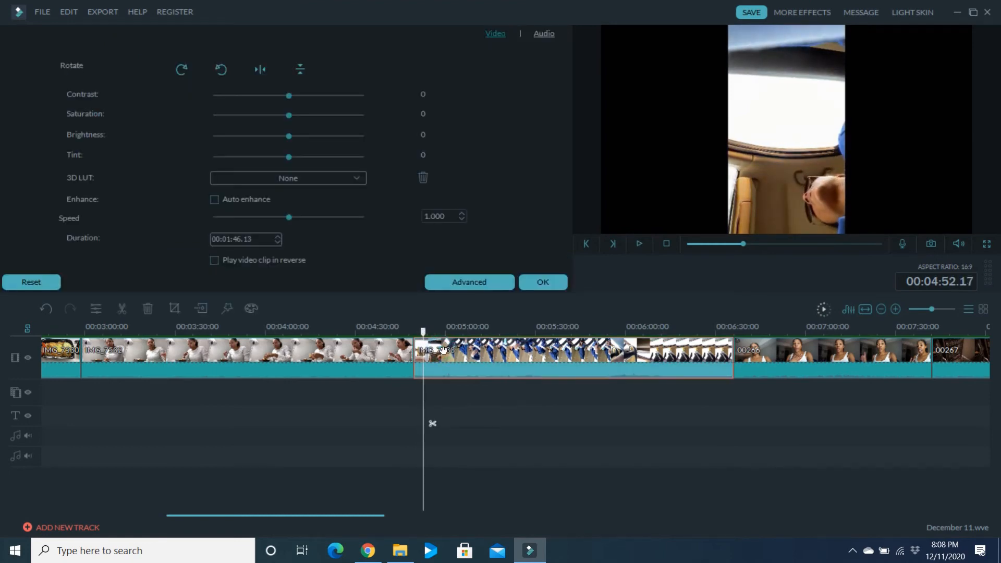
click(485, 424)
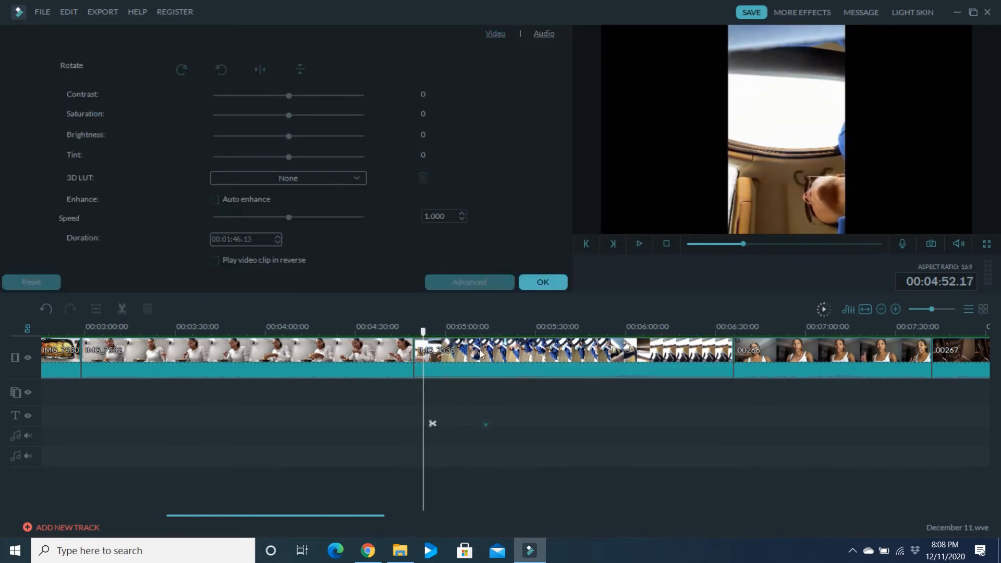
click(466, 360)
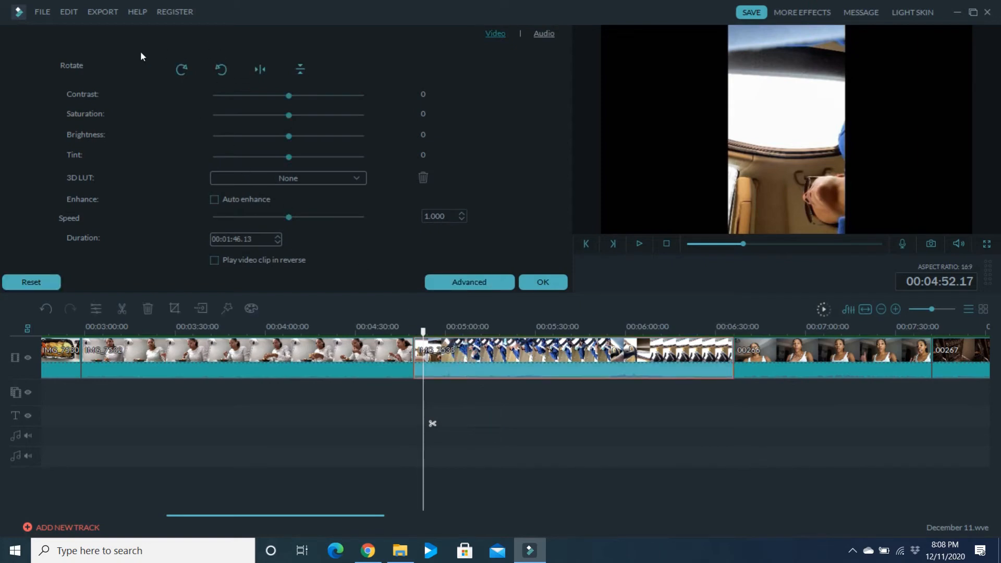
click(183, 71)
click(540, 283)
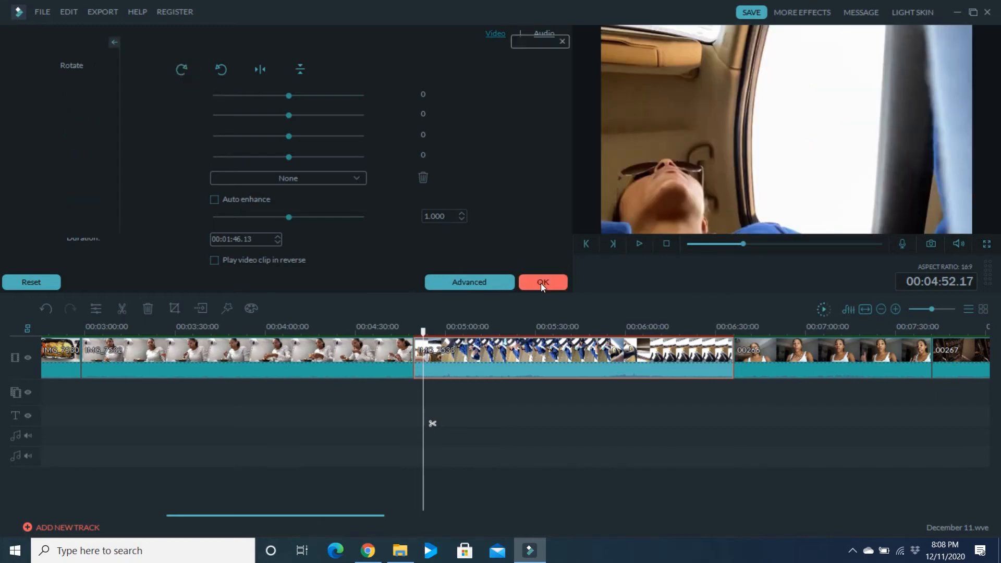
Step: Play back the cut from the eating clip into the rotated car clip
drag(423, 335, 412, 338)
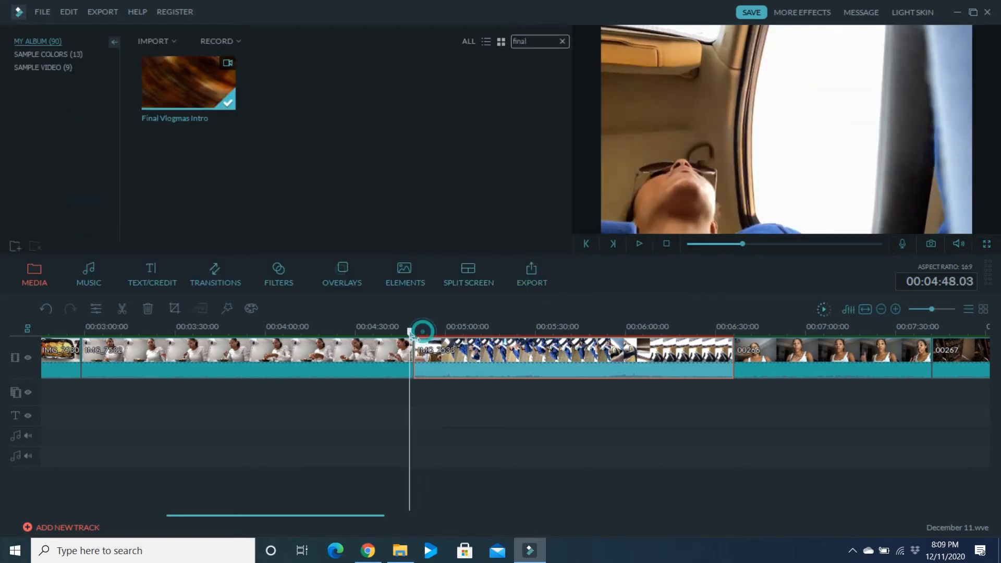
key(space)
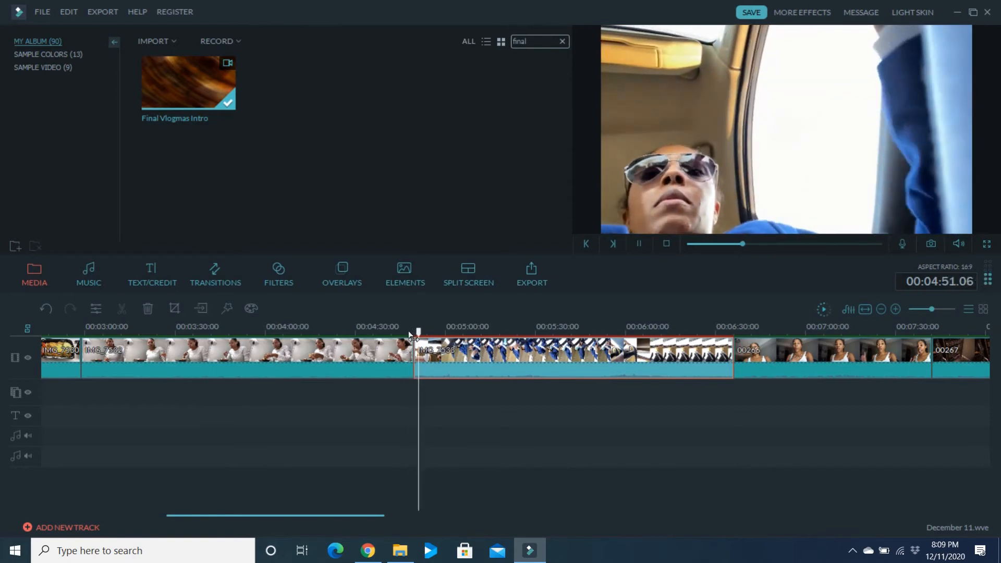
key(space)
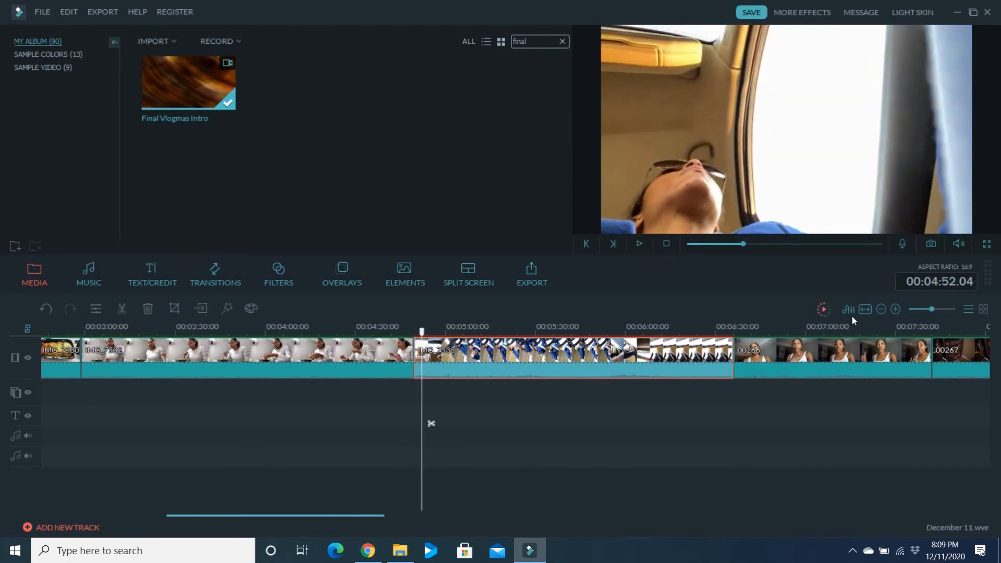
Step: Browse the transitions and preview Orb 4 and Orb 3 from the 3D category
click(210, 283)
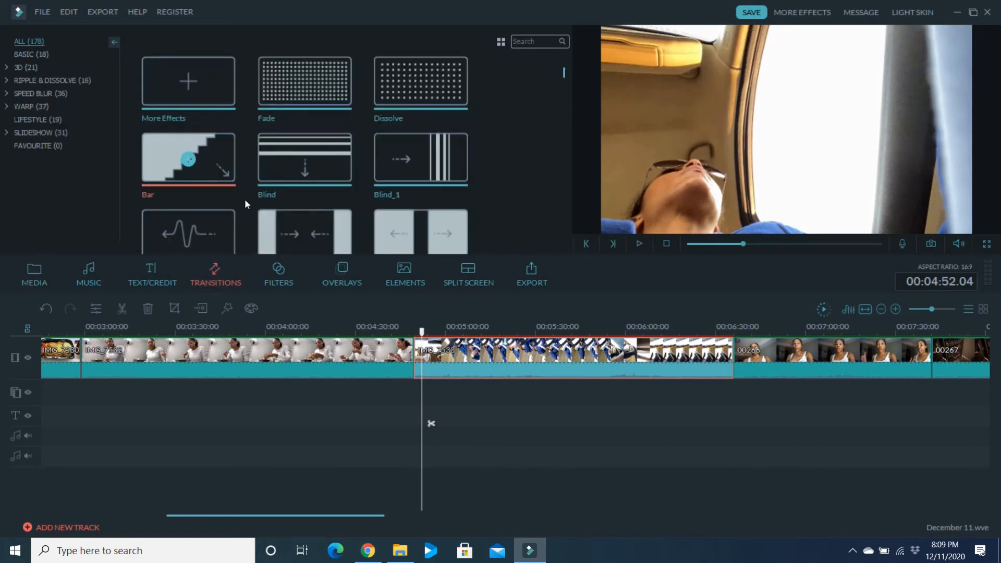
drag(564, 71, 565, 105)
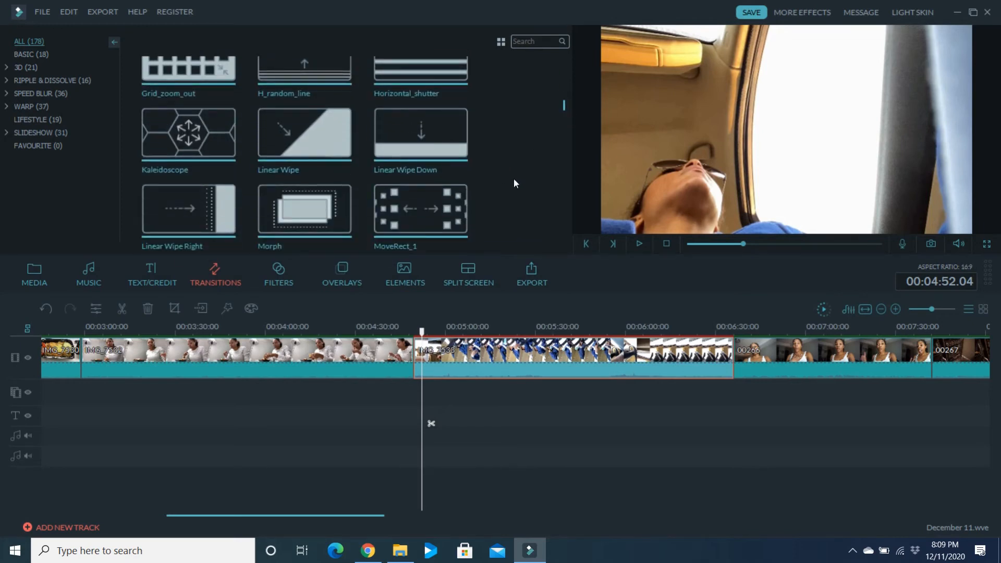
mouse_move(451, 126)
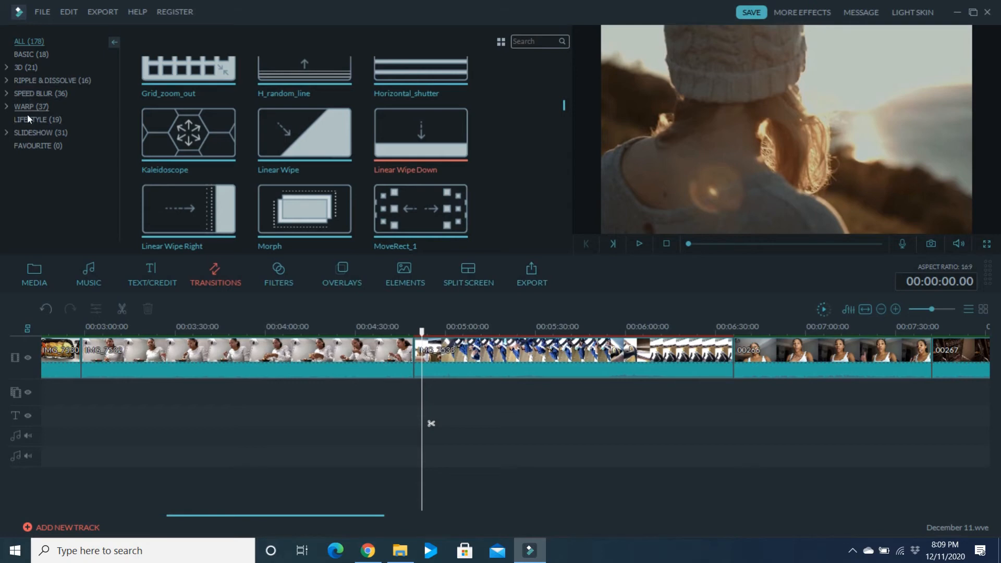
click(31, 69)
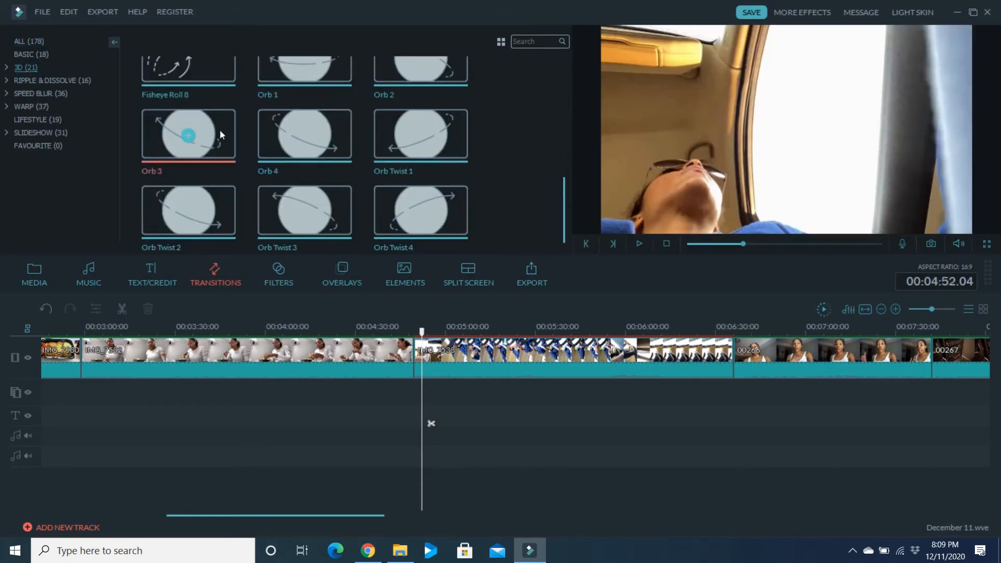
click(313, 132)
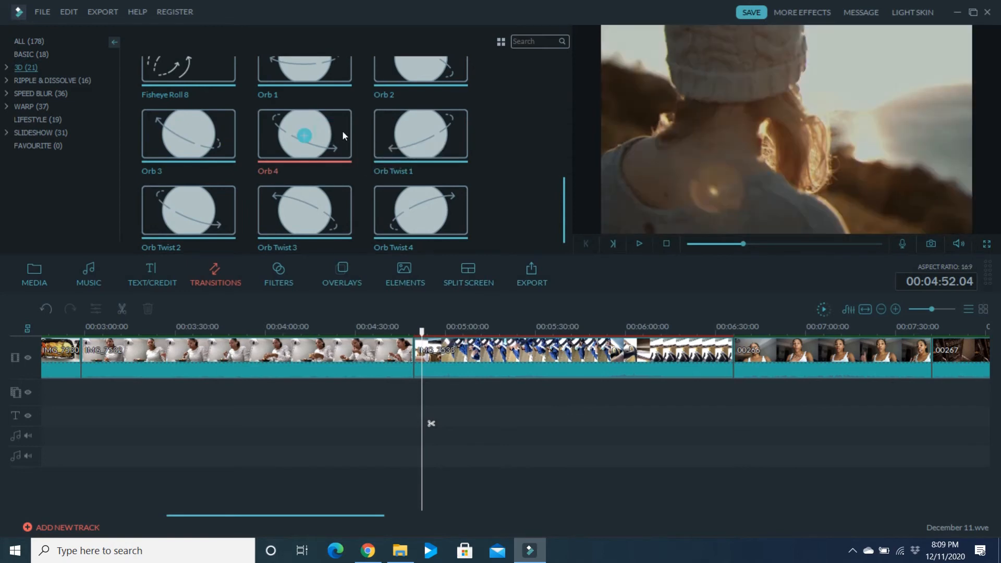
click(640, 243)
click(189, 134)
click(639, 244)
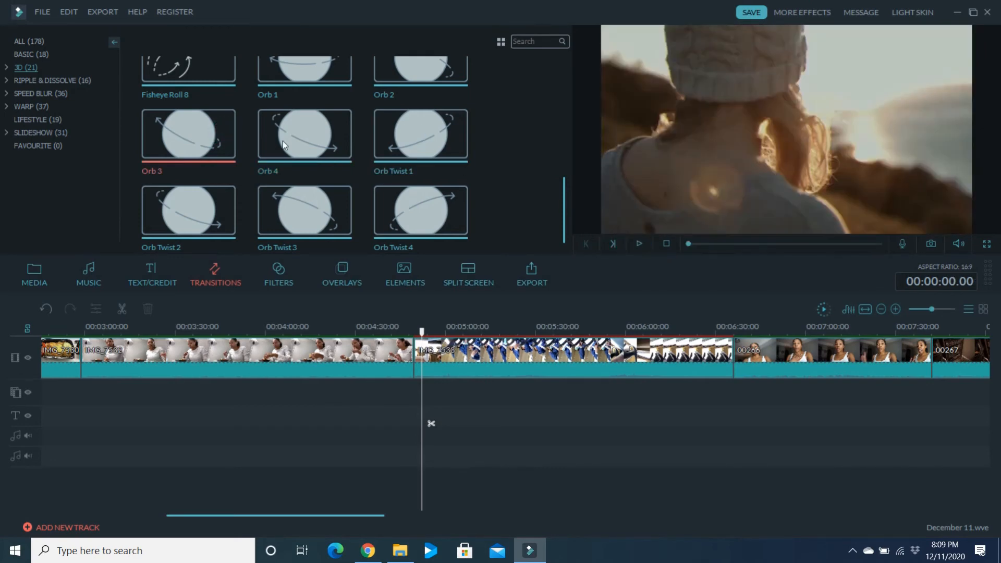
Step: Apply the Orb 3 transition between the eating clip and the car clip, and play back the cut
mouse_move(189, 134)
mouse_down()
mouse_move(224, 123)
mouse_move(447, 360)
mouse_move(416, 356)
mouse_up()
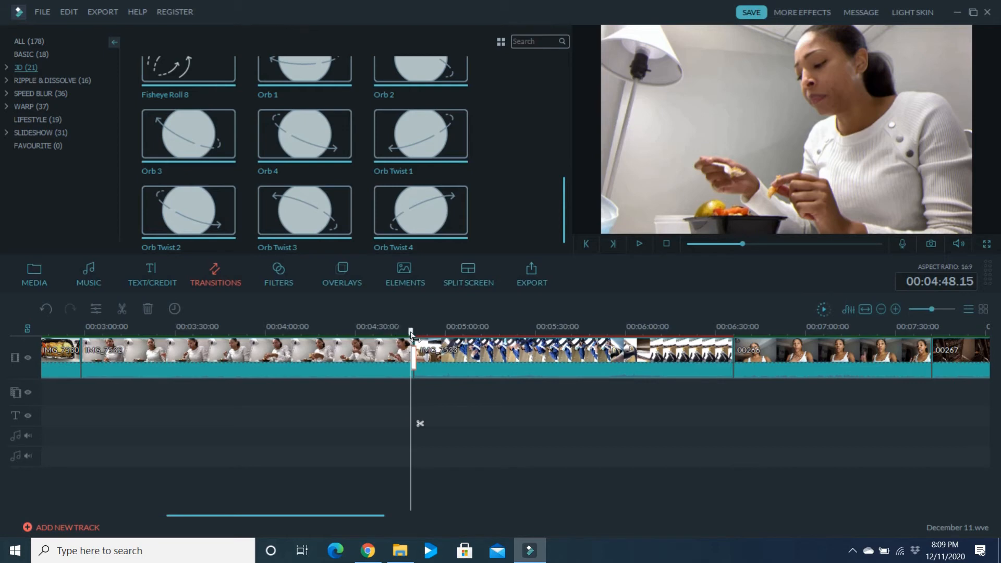
drag(411, 330, 405, 334)
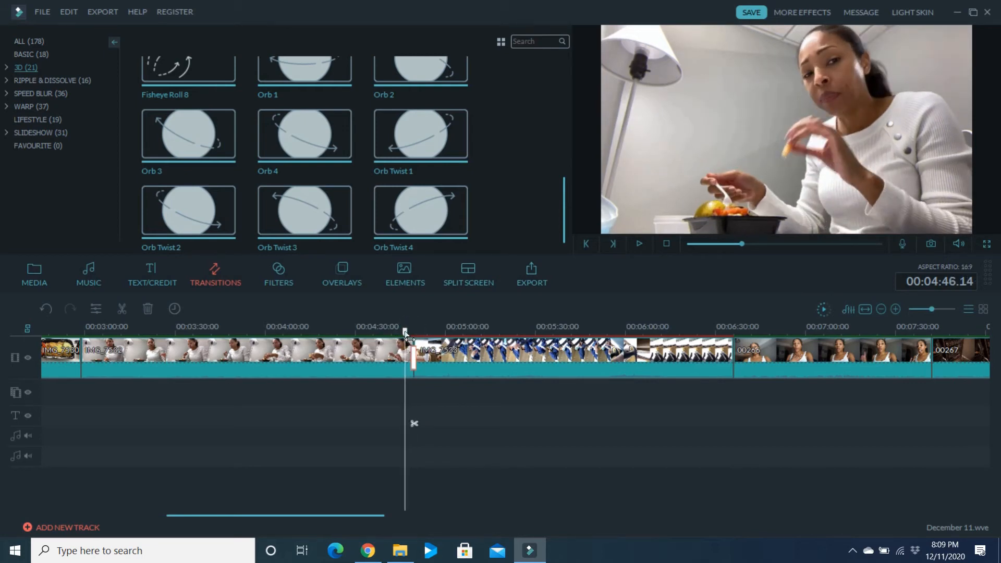
key(space)
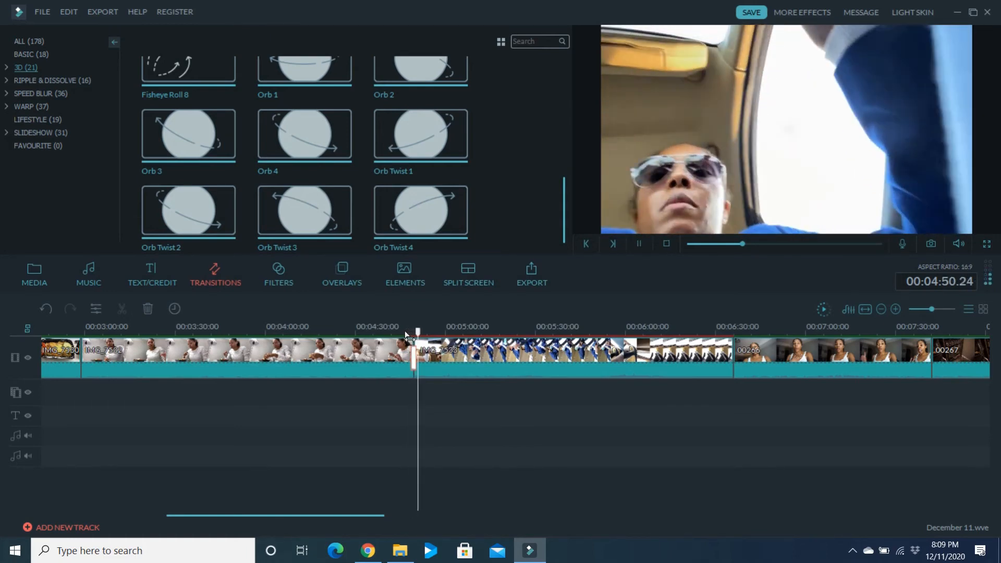
key(space)
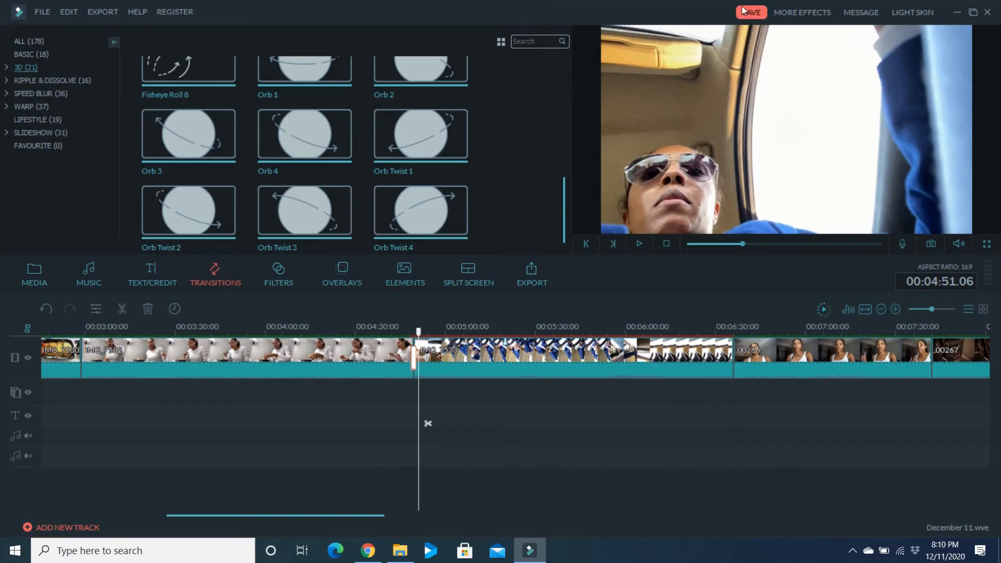
Step: Render the timeline preview and replay the Orb 3 transition from the eating clip into the car clip
click(822, 311)
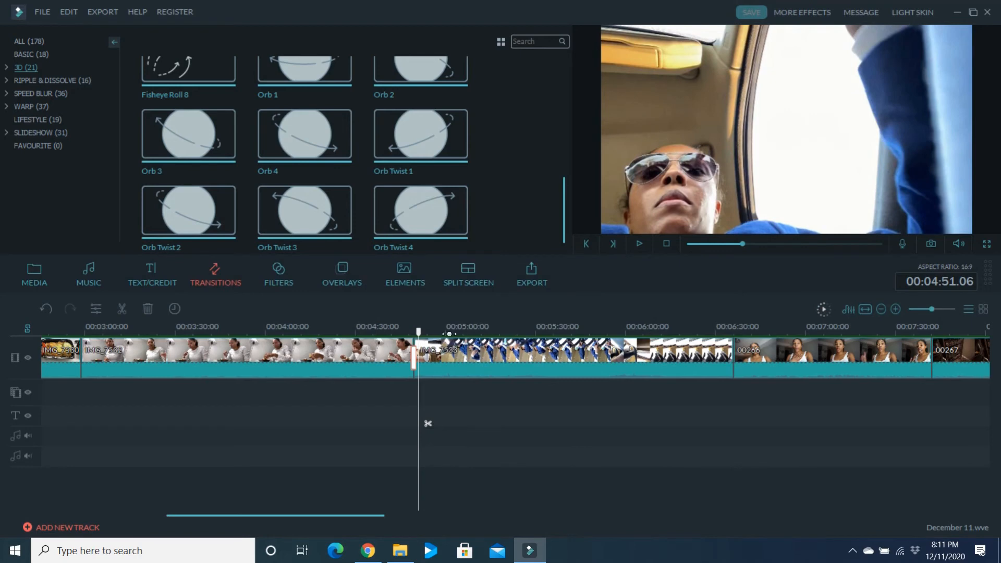
drag(418, 332, 407, 335)
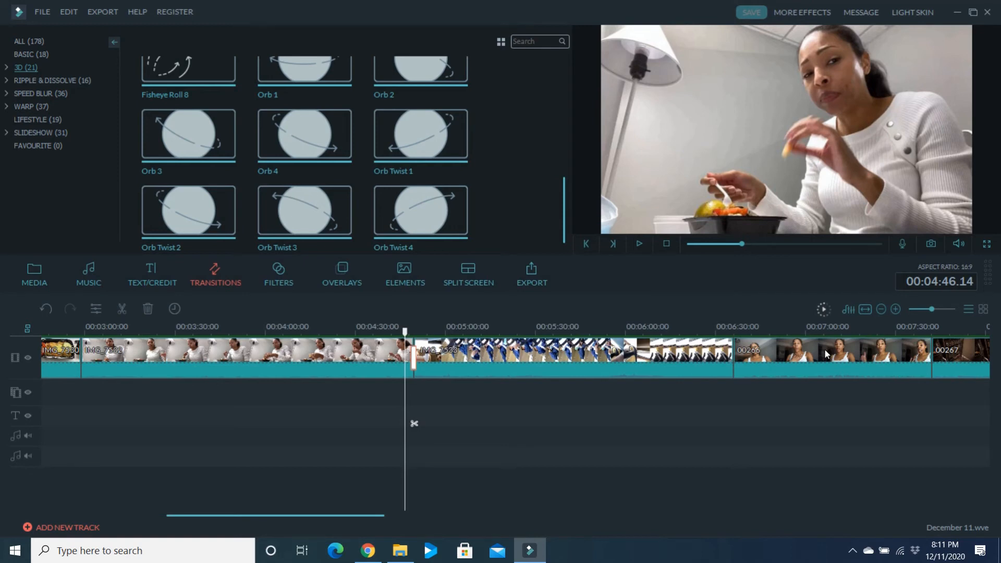
key(space)
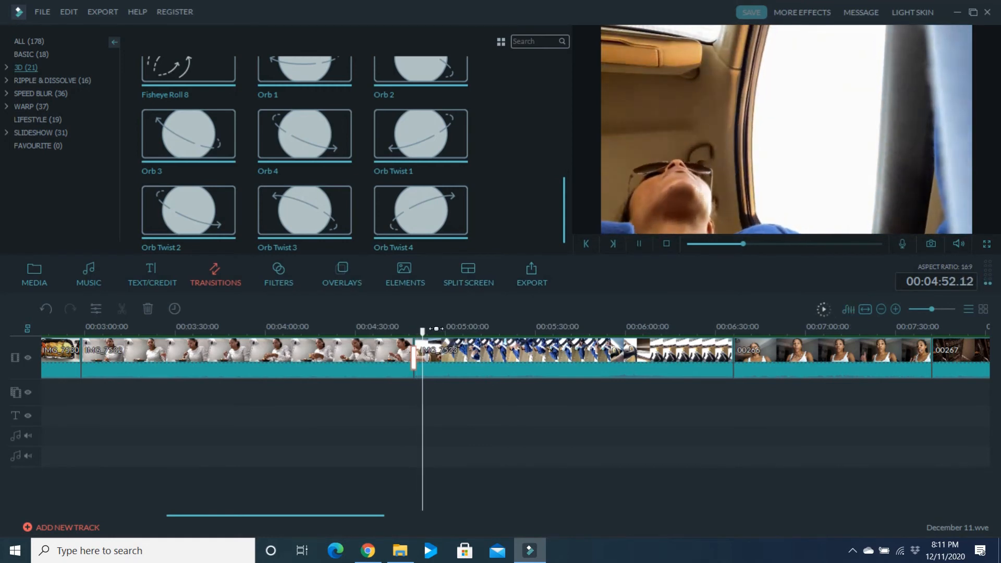
Step: Split the car clip at 00:05:28.15 and delete its remainder before clip 00266
mouse_move(428, 332)
mouse_down()
mouse_move(444, 334)
mouse_move(430, 332)
mouse_up()
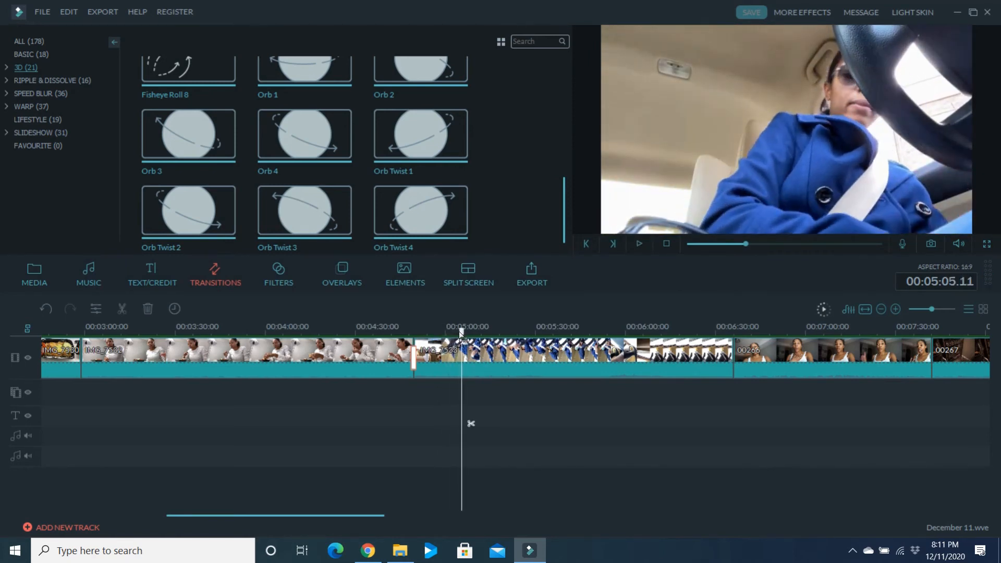
drag(466, 332, 493, 333)
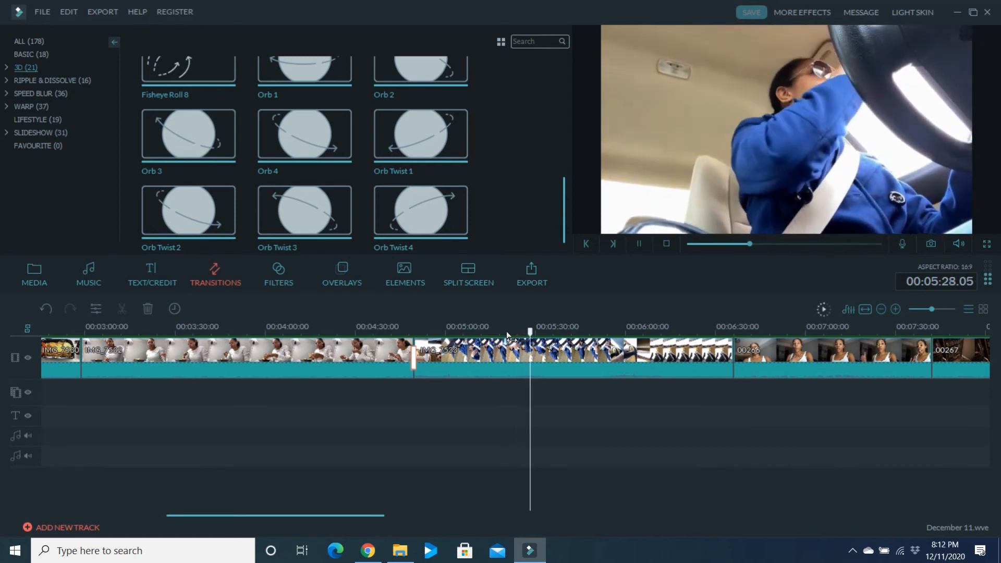
key(space)
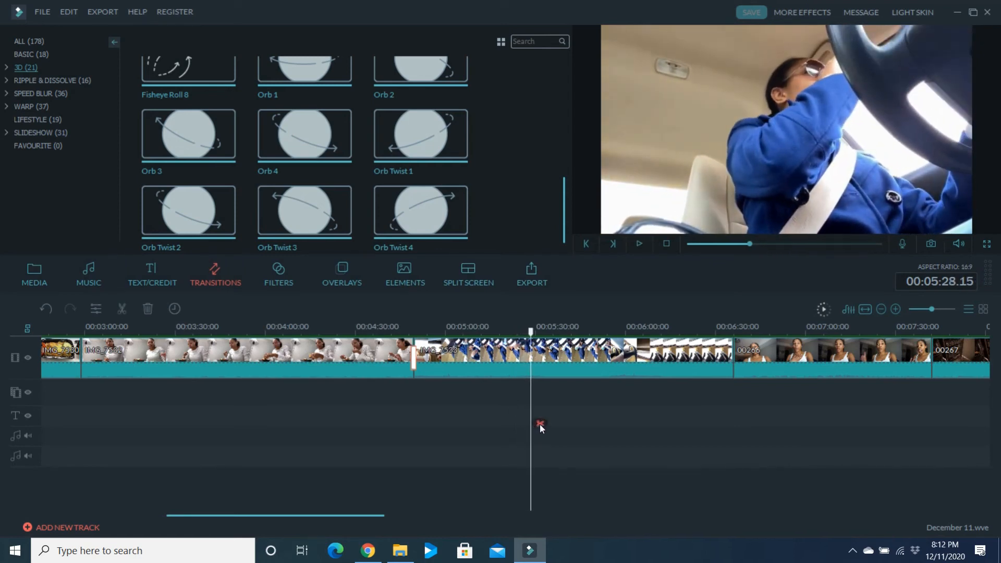
click(540, 425)
drag(531, 332, 659, 354)
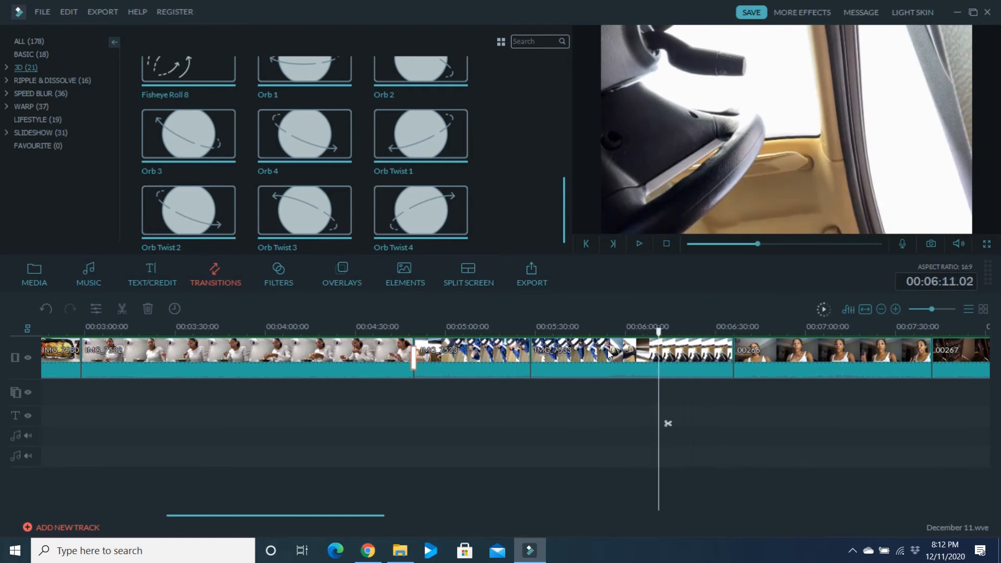
click(609, 353)
key(Delete)
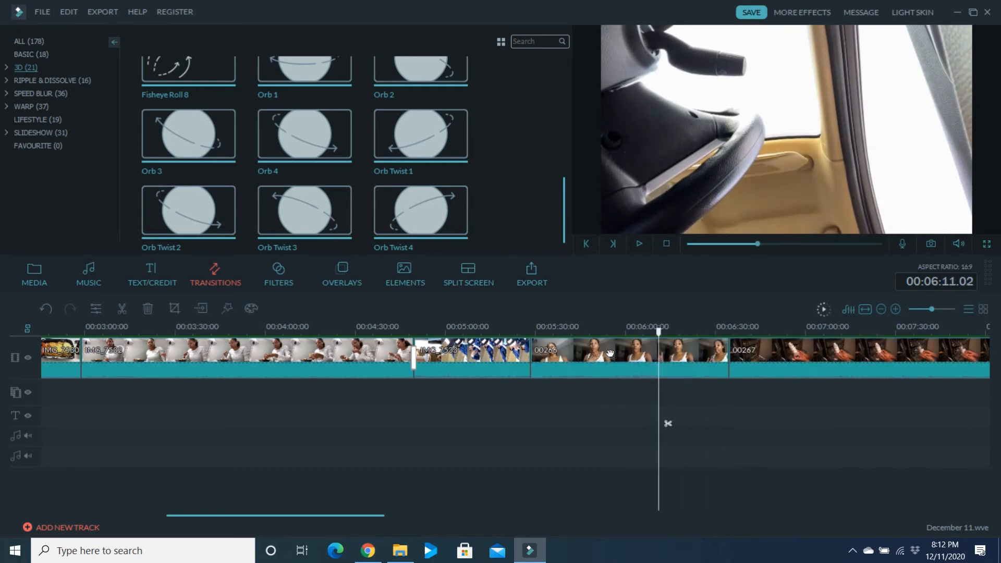
Step: Preview the Orb Twist 1 transition and apply it between the car clip and clip 00266
drag(659, 334, 542, 335)
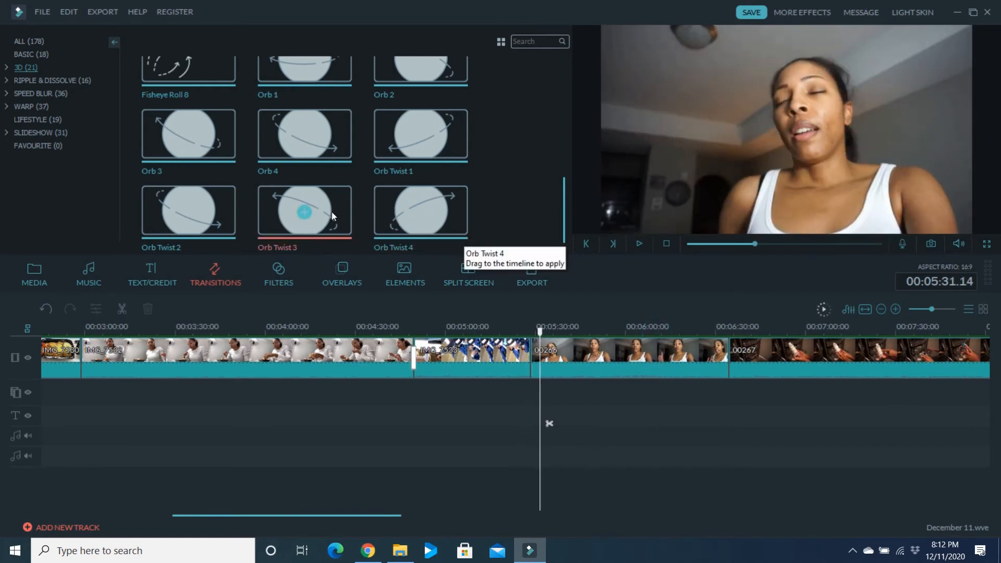
drag(565, 194, 562, 218)
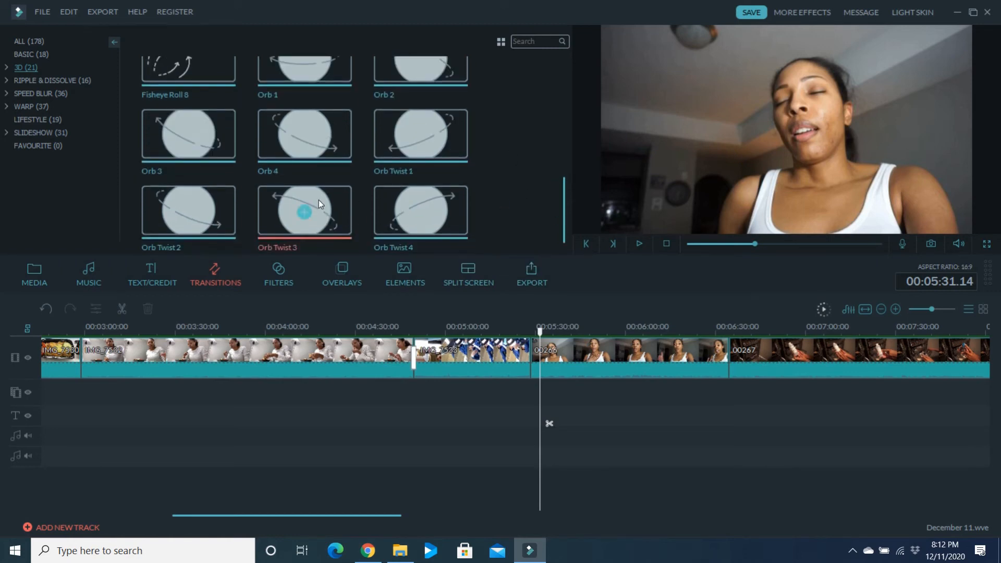
click(444, 136)
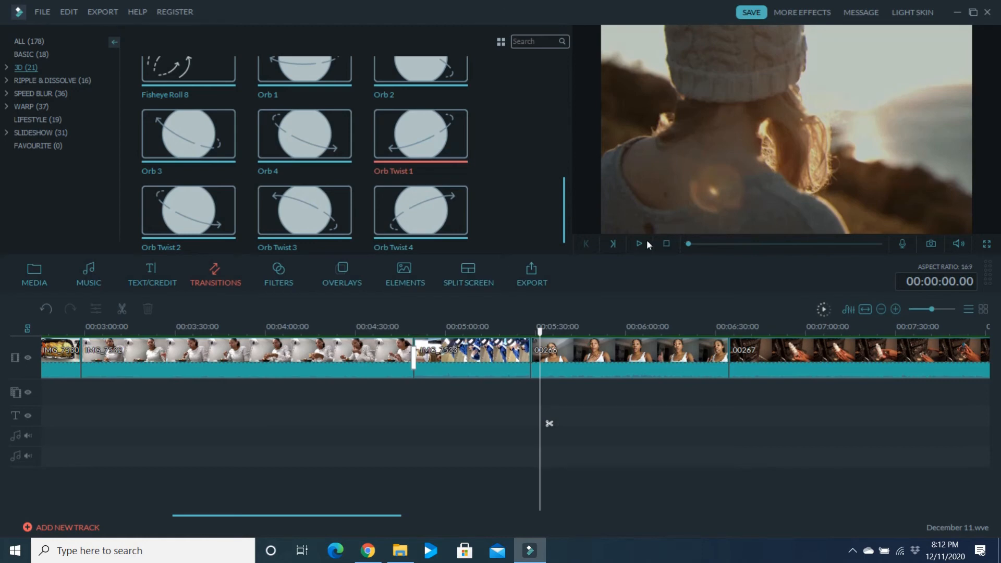
click(640, 242)
mouse_move(444, 128)
mouse_down()
mouse_move(506, 226)
mouse_move(533, 383)
mouse_up()
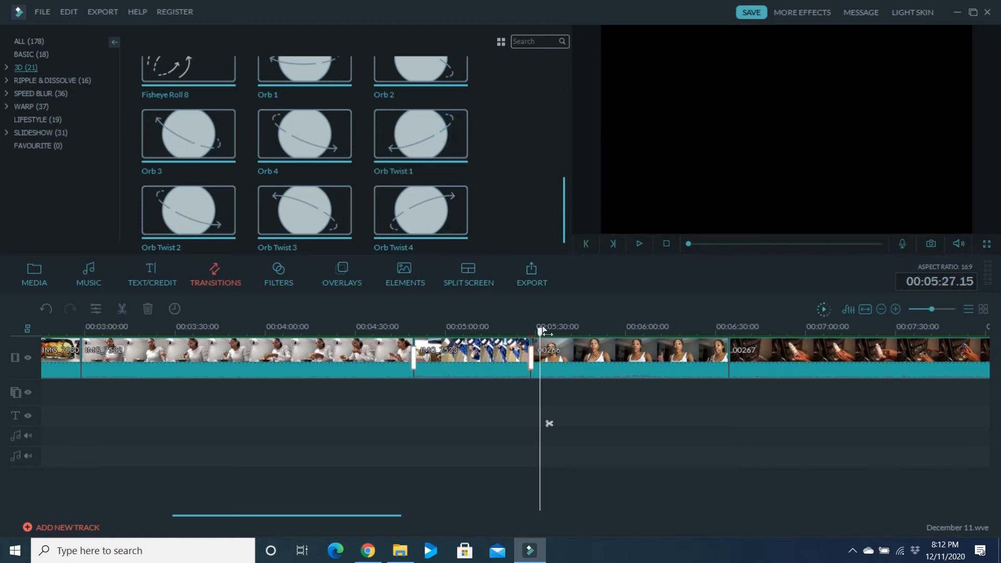
Step: Play back the transition into clip 00266 and a passage near that clip's end, and save the project
drag(542, 330, 525, 332)
key(space)
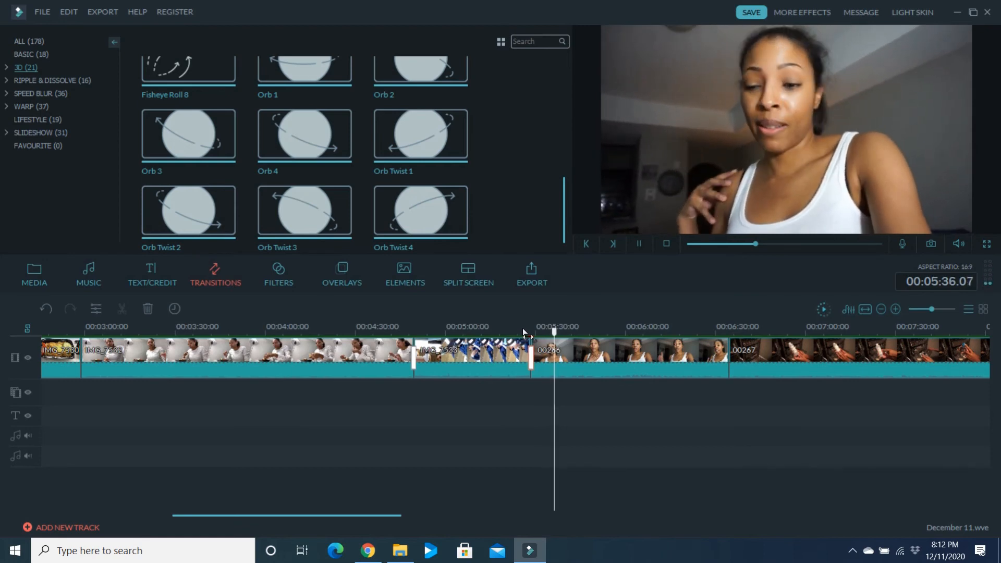
key(space)
drag(557, 337, 717, 348)
key(space)
click(690, 345)
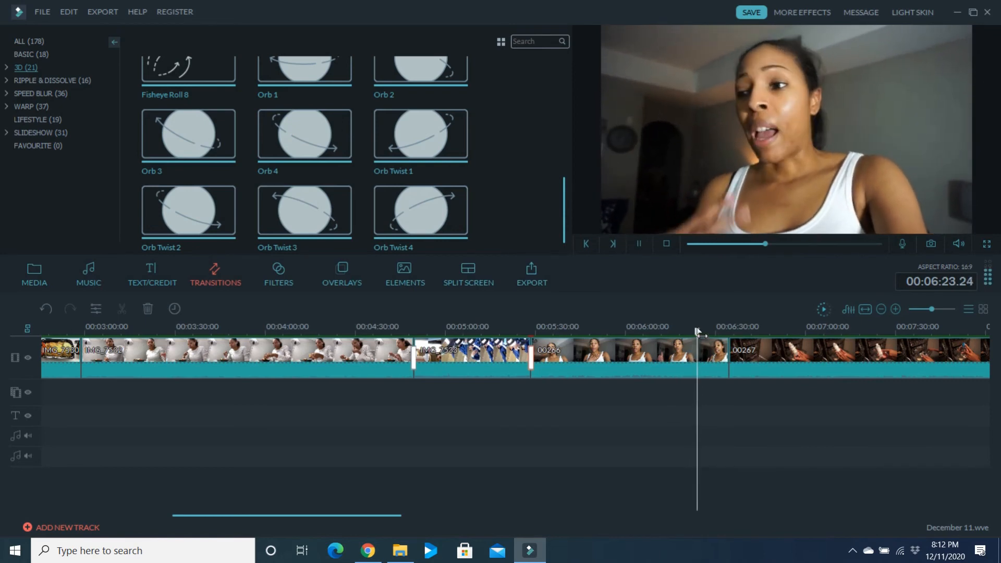
key(space)
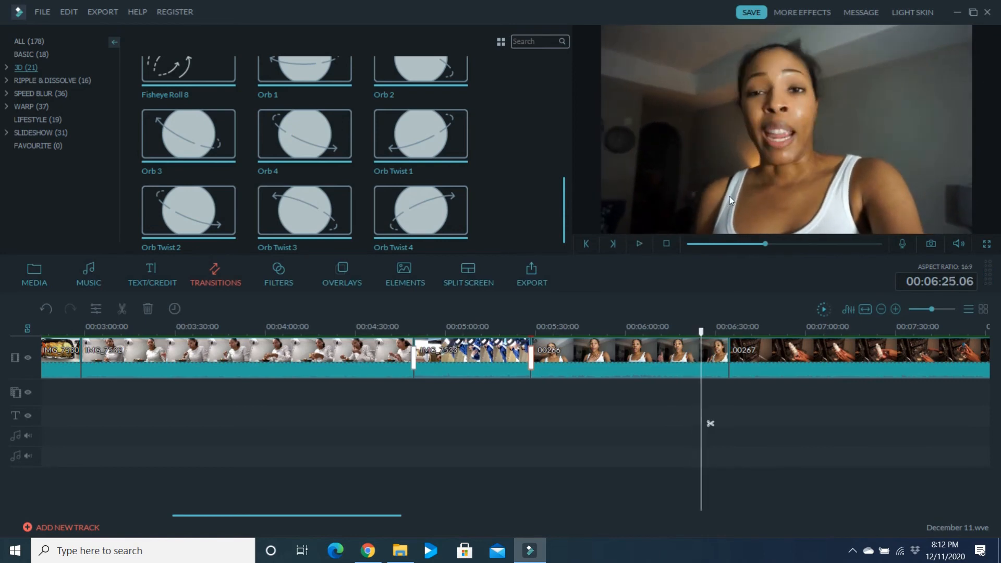
click(749, 12)
Step: Scrub through clip 00267 and play back its ending up to the cut into clip 00268
drag(393, 512, 421, 520)
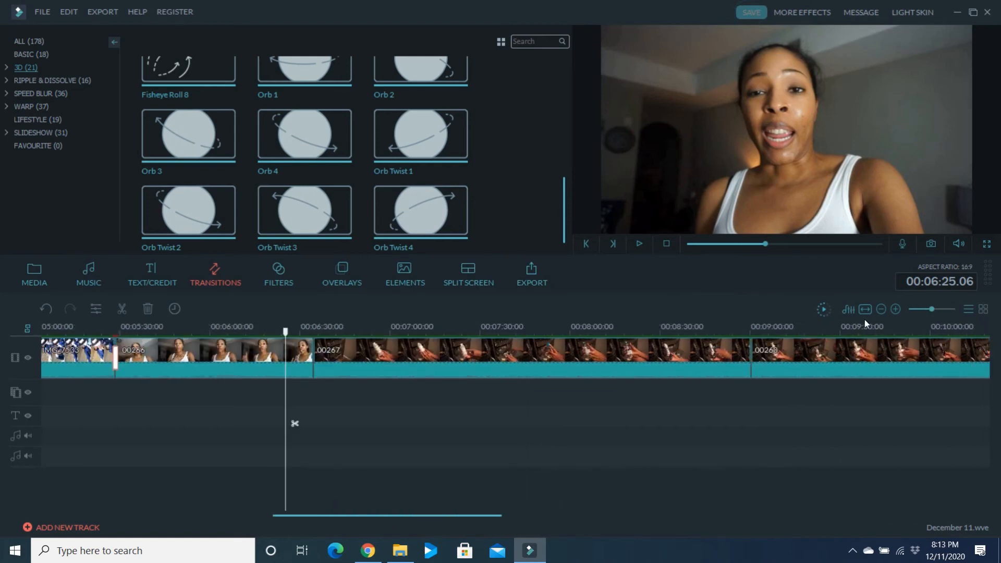
drag(287, 339, 737, 346)
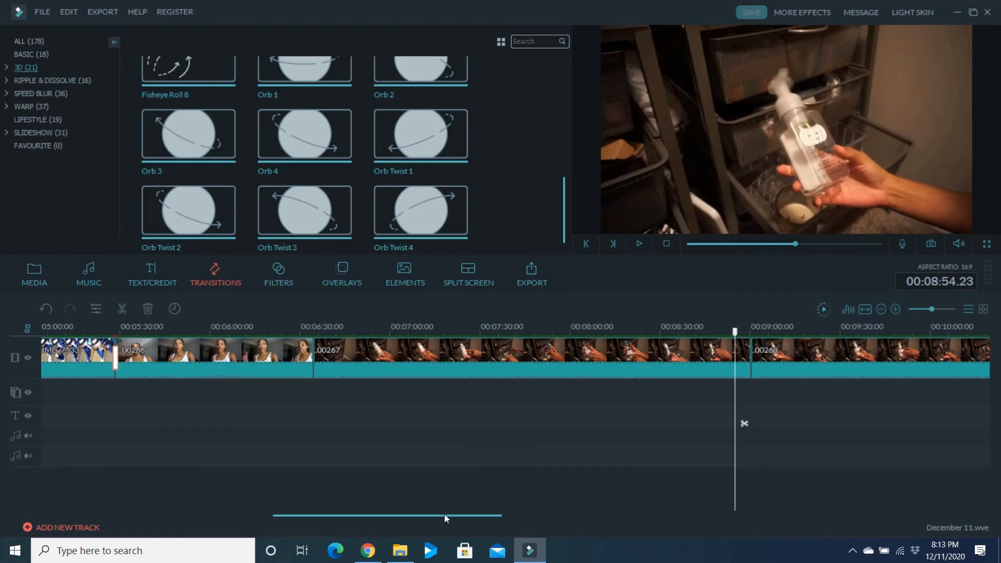
drag(444, 514, 501, 513)
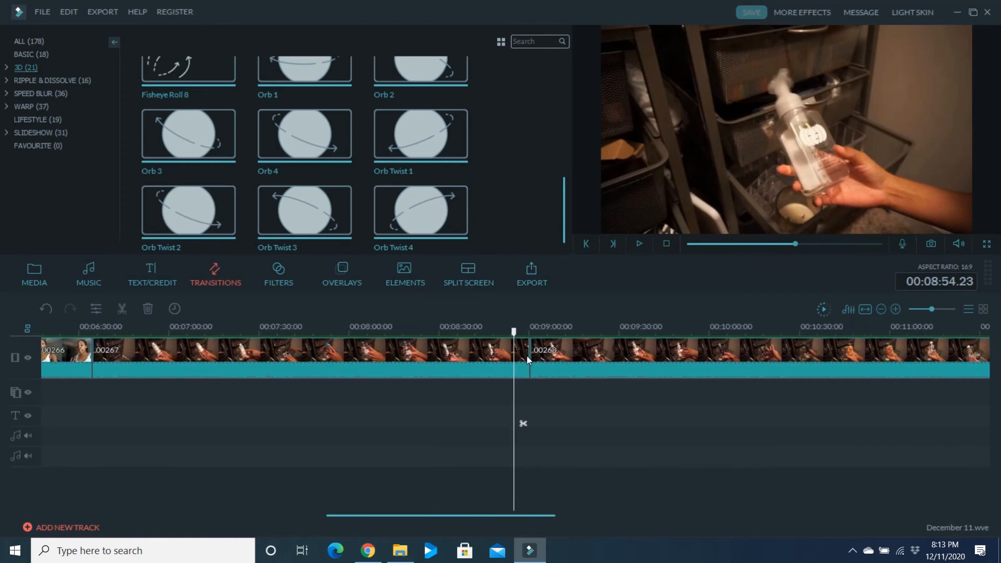
drag(518, 328, 489, 353)
key(space)
click(518, 329)
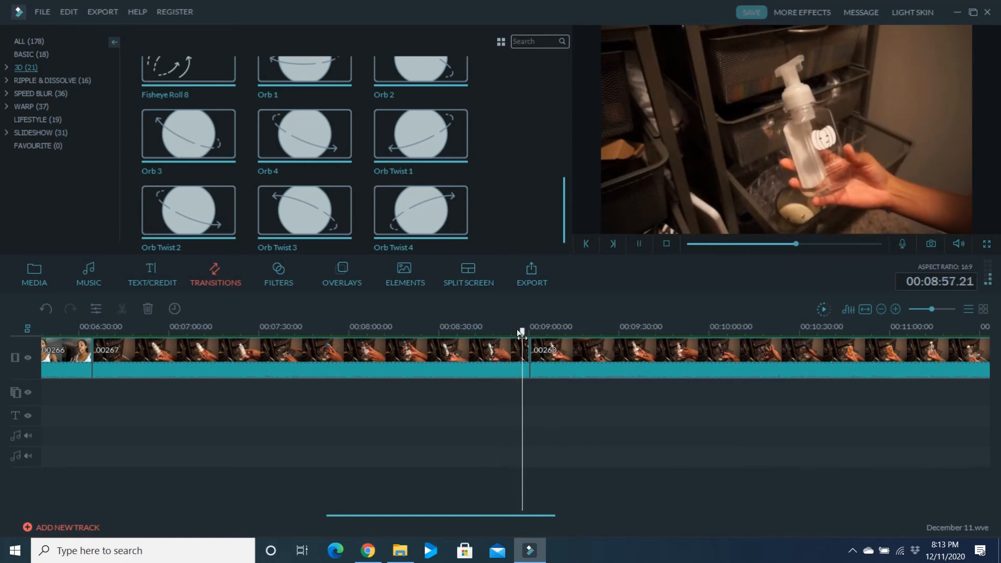
key(space)
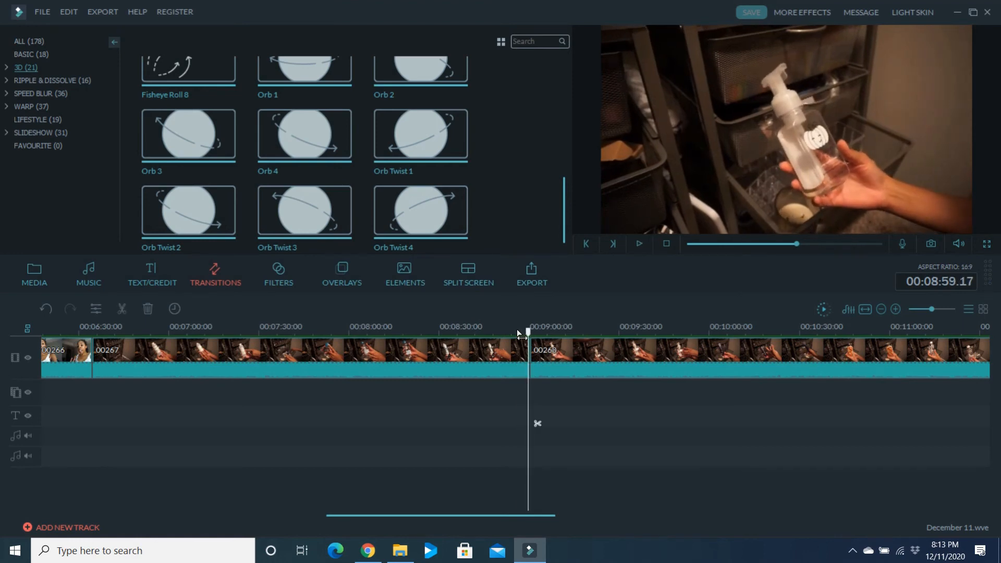
Step: Split clip 00267 at 00:08:50.16, after the deodorant is put down, and delete its remainder
drag(528, 333, 493, 347)
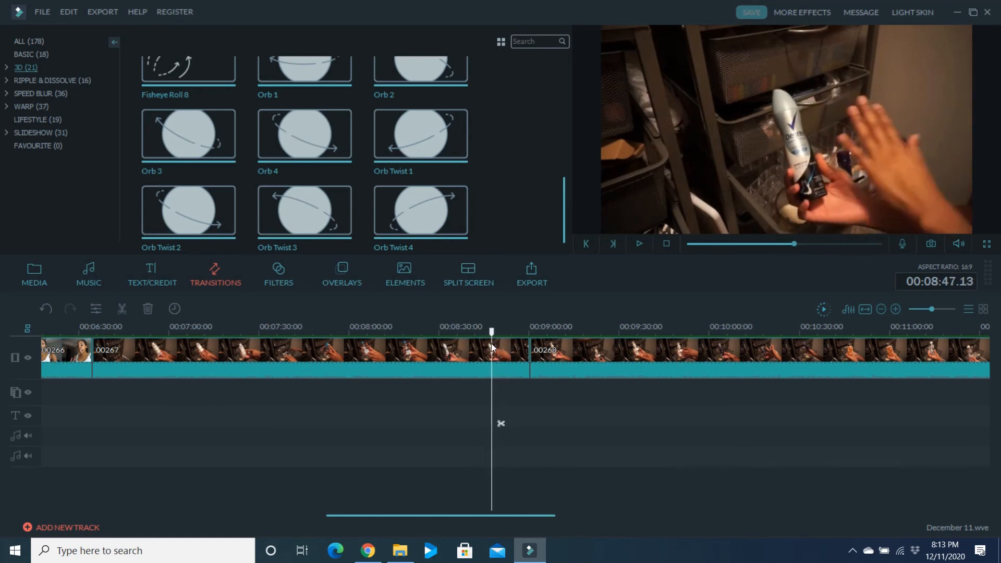
key(space)
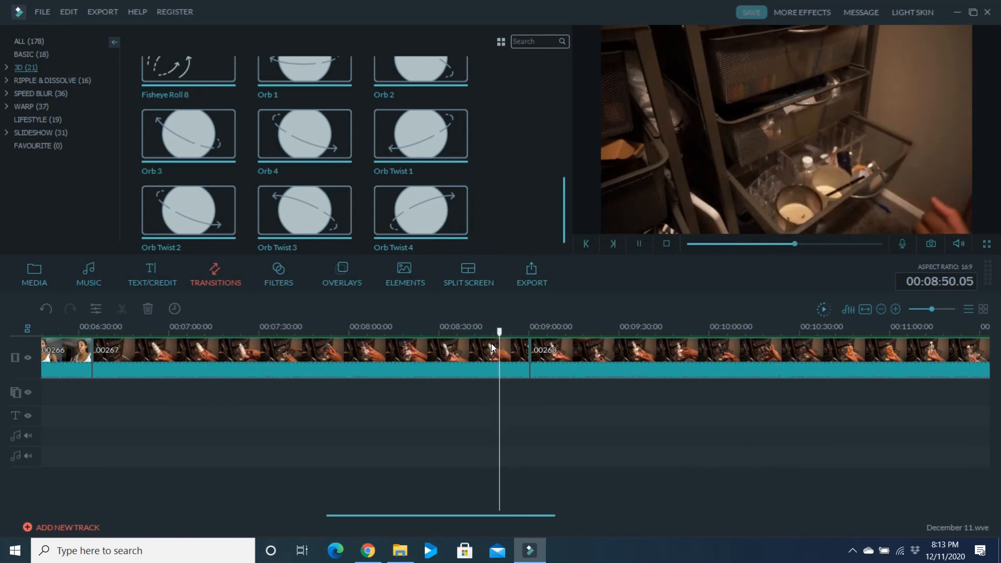
key(space)
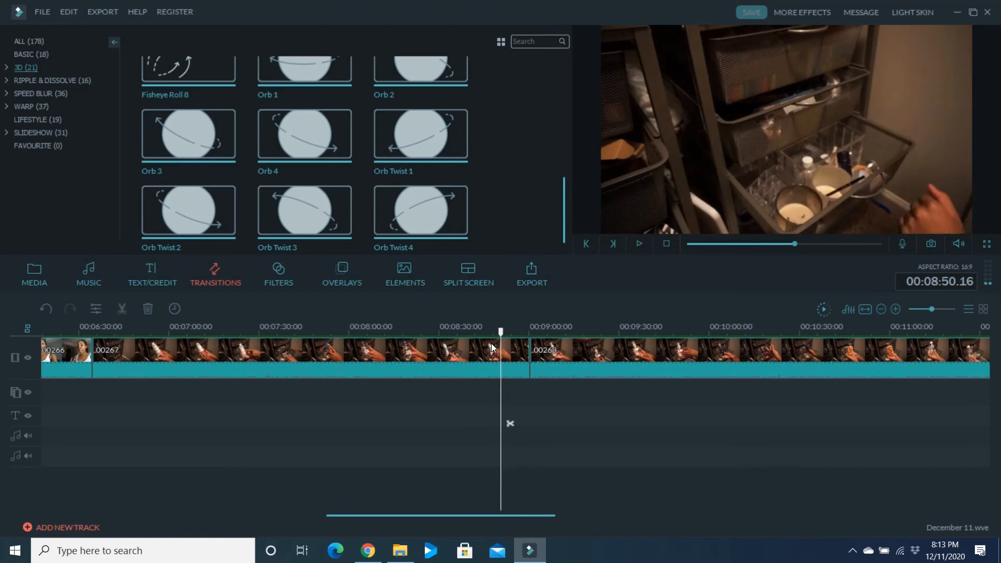
key(ctrl+b)
click(521, 358)
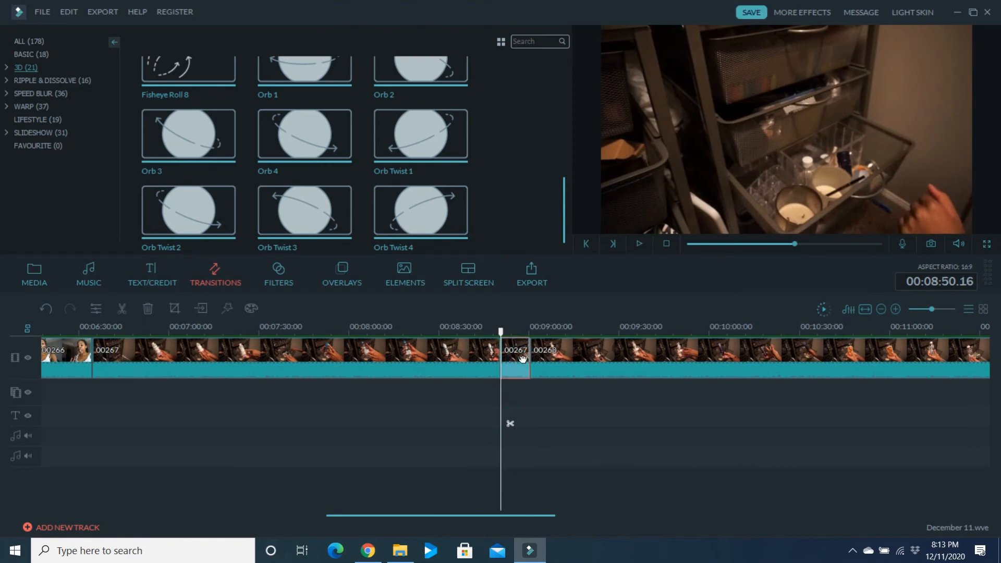
key(Delete)
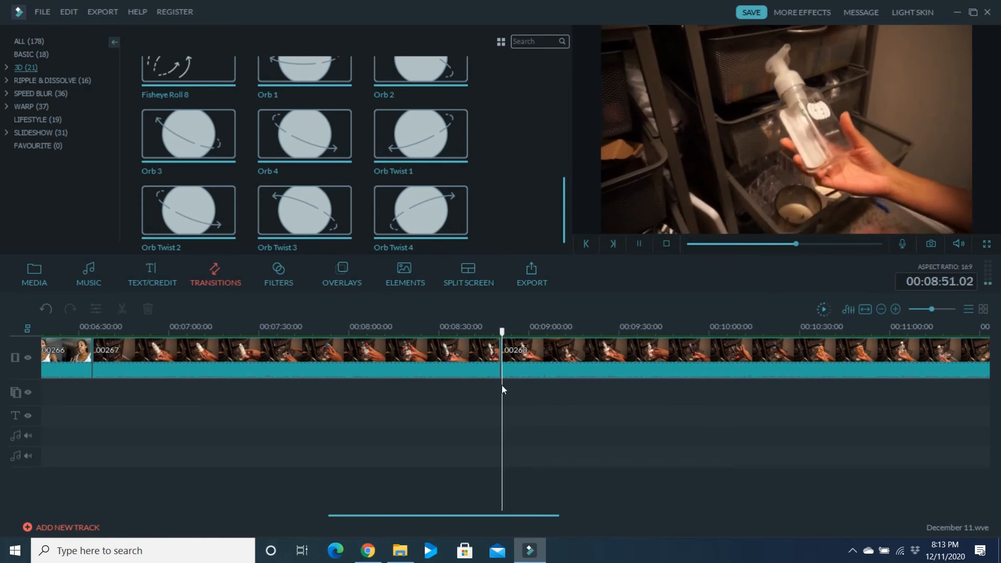
Step: Play the start of clip 00268 and scrub through the clip to its end just before clip 00269
drag(477, 515, 515, 513)
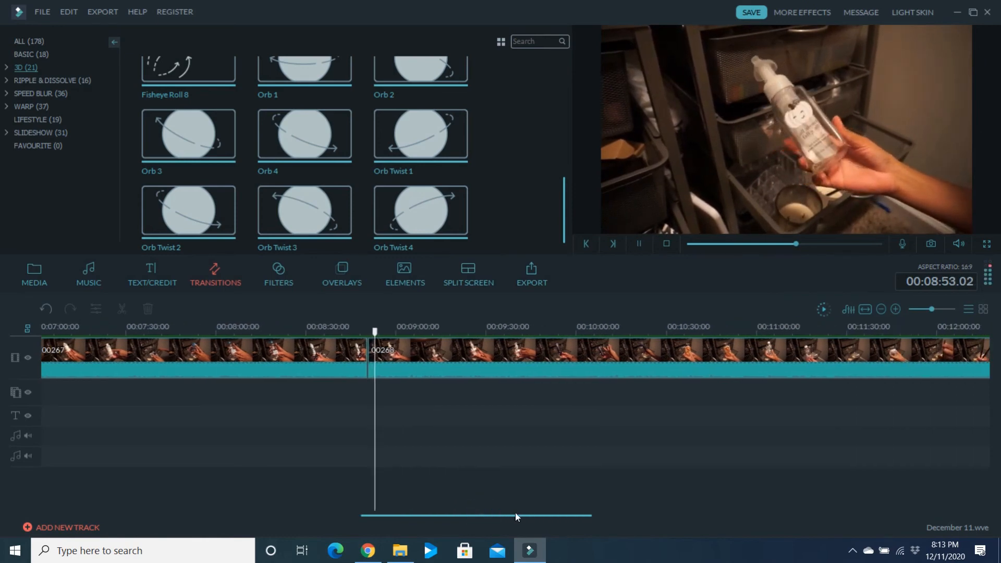
key(space)
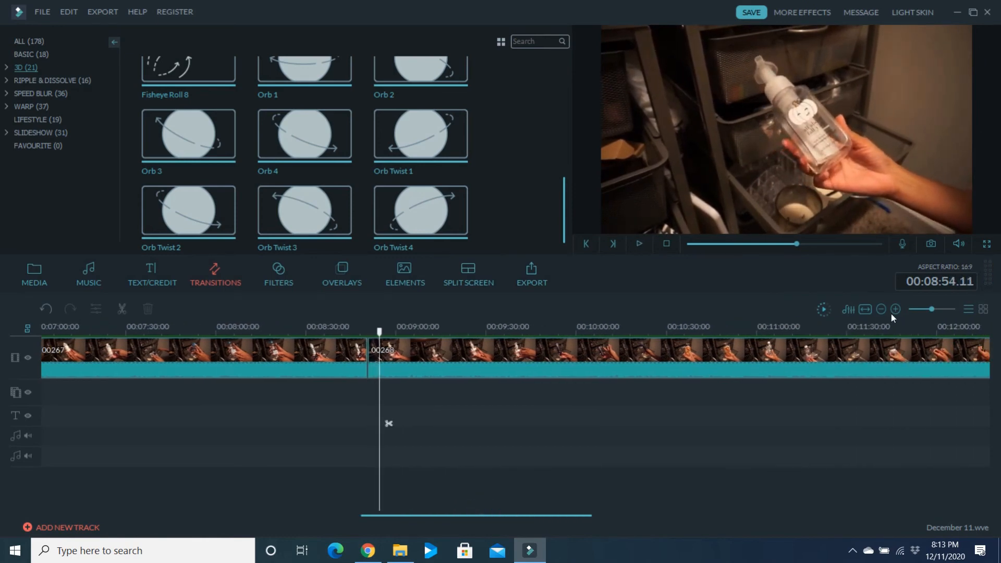
drag(930, 309, 925, 307)
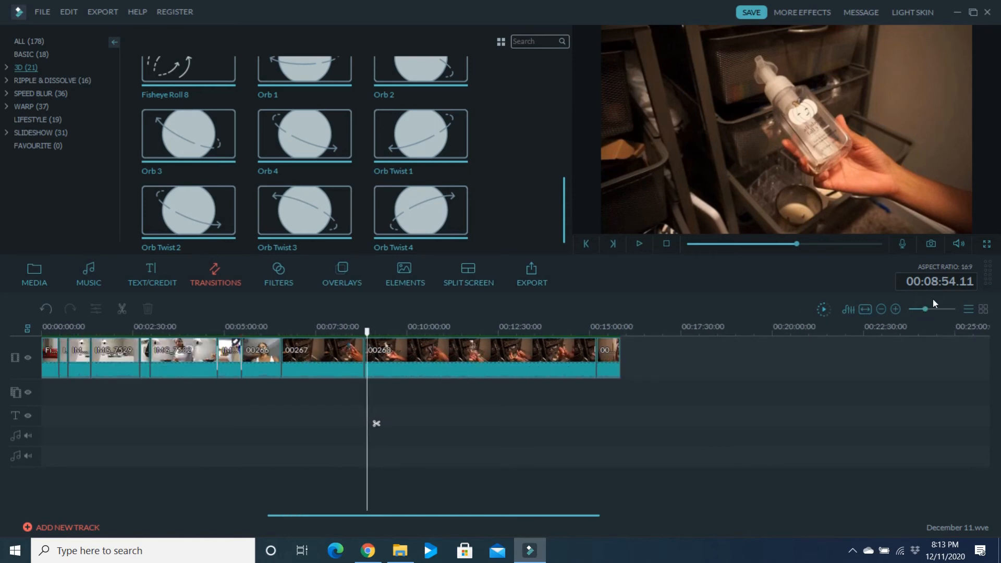
click(928, 309)
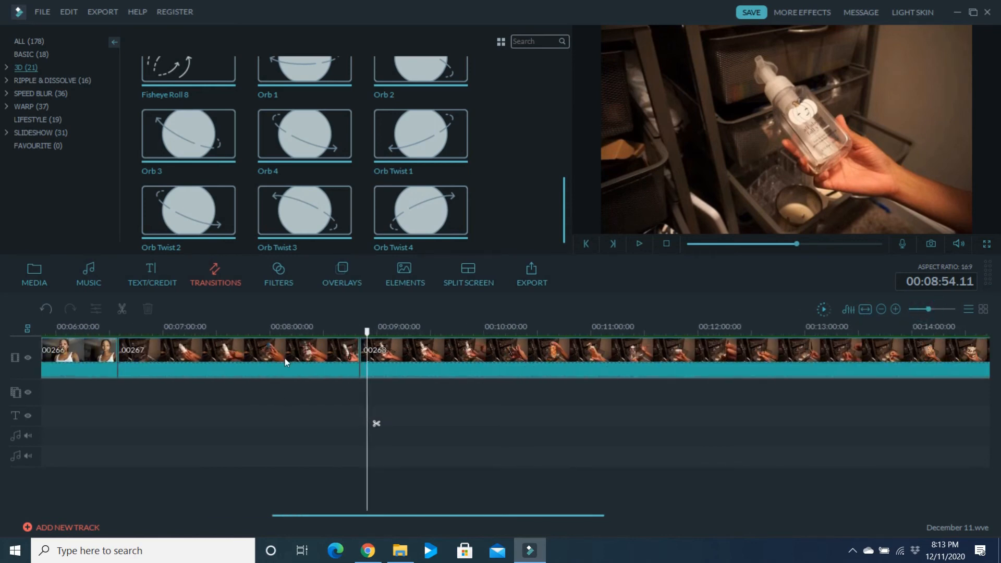
drag(377, 325, 825, 326)
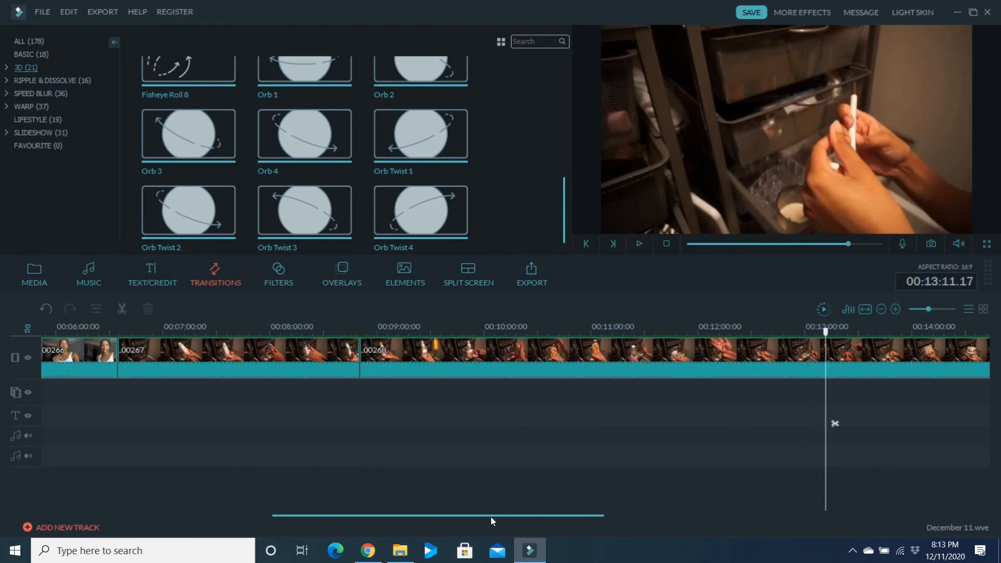
drag(491, 517, 576, 516)
drag(579, 337, 785, 354)
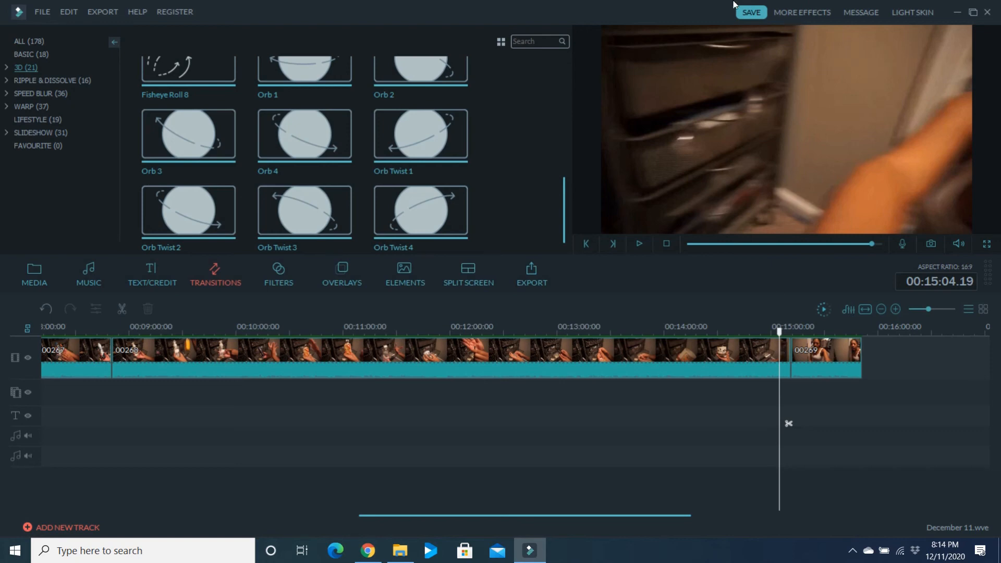
Step: Save the project and move the playhead to the start of the clip at 00:00:43.11
click(745, 12)
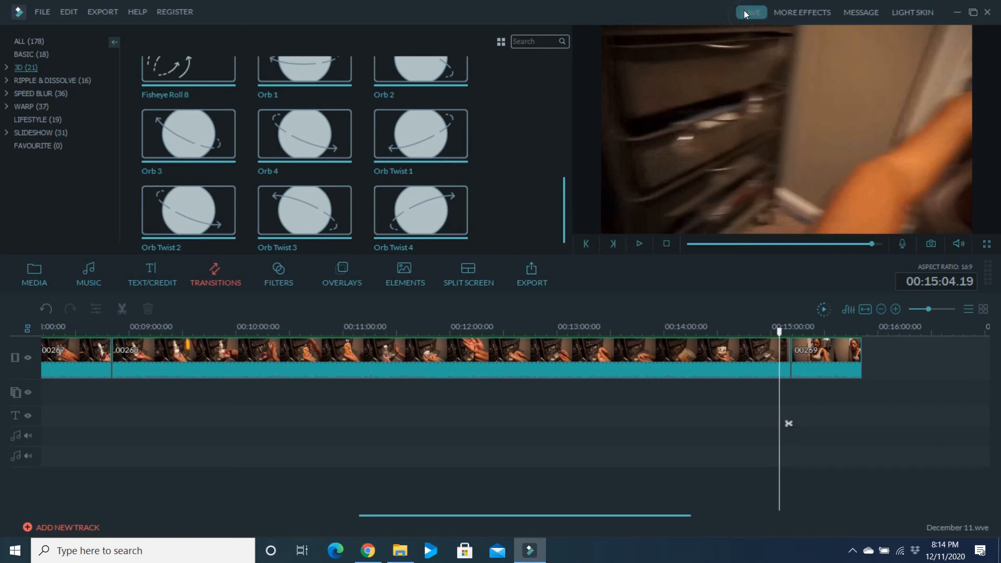
click(866, 310)
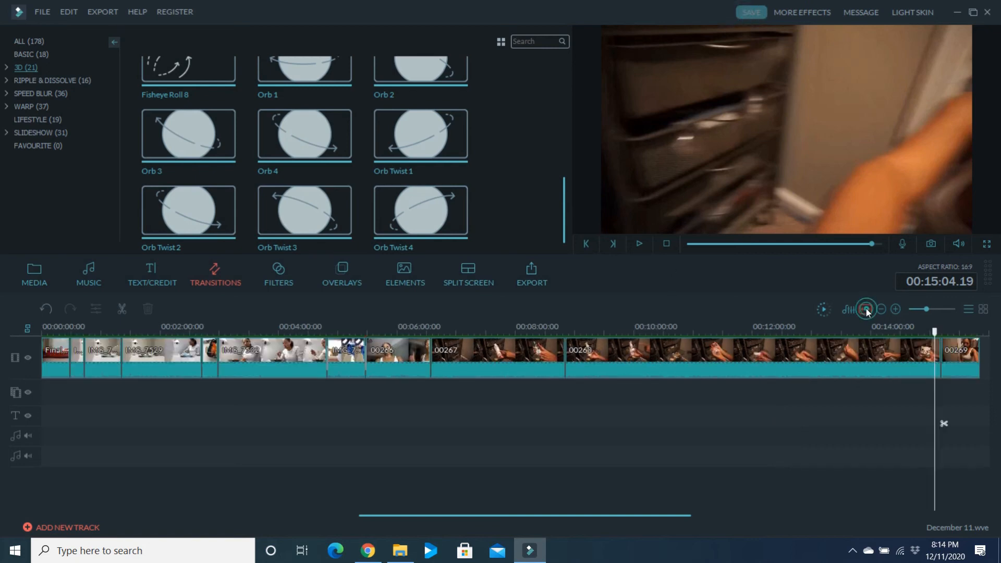
click(105, 349)
Step: Clear the "final" search filter in the media library and browse the whole album
click(146, 274)
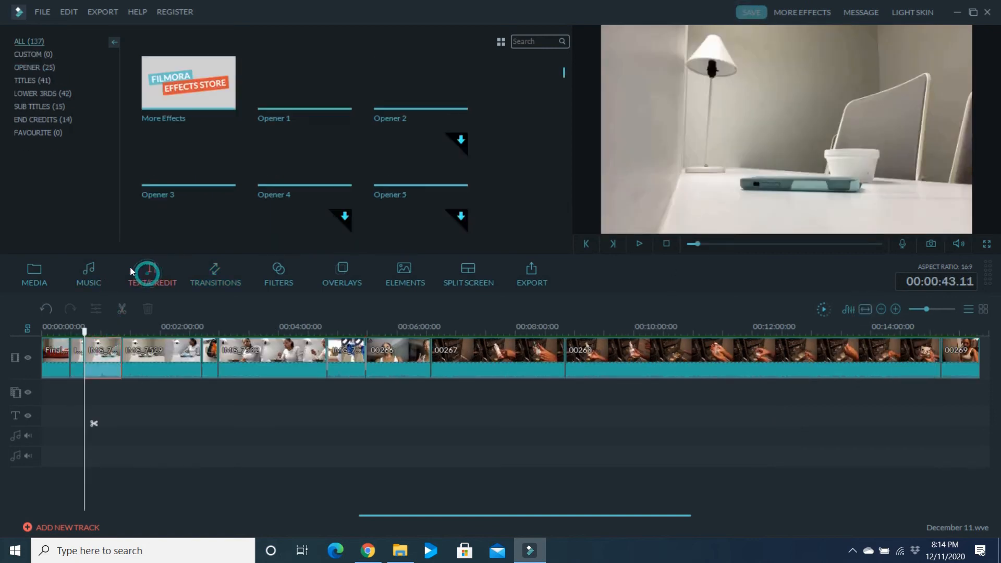
click(44, 271)
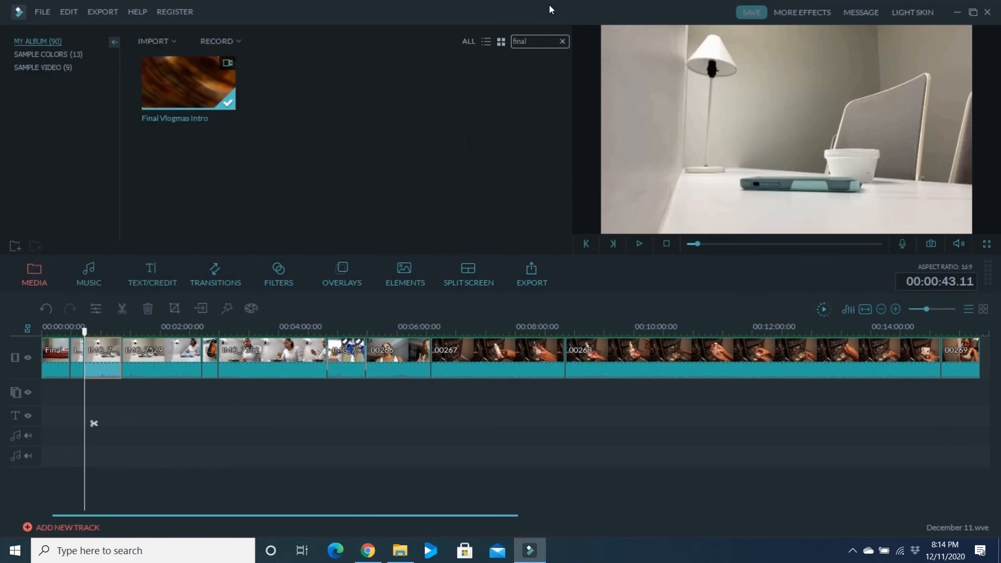
click(562, 42)
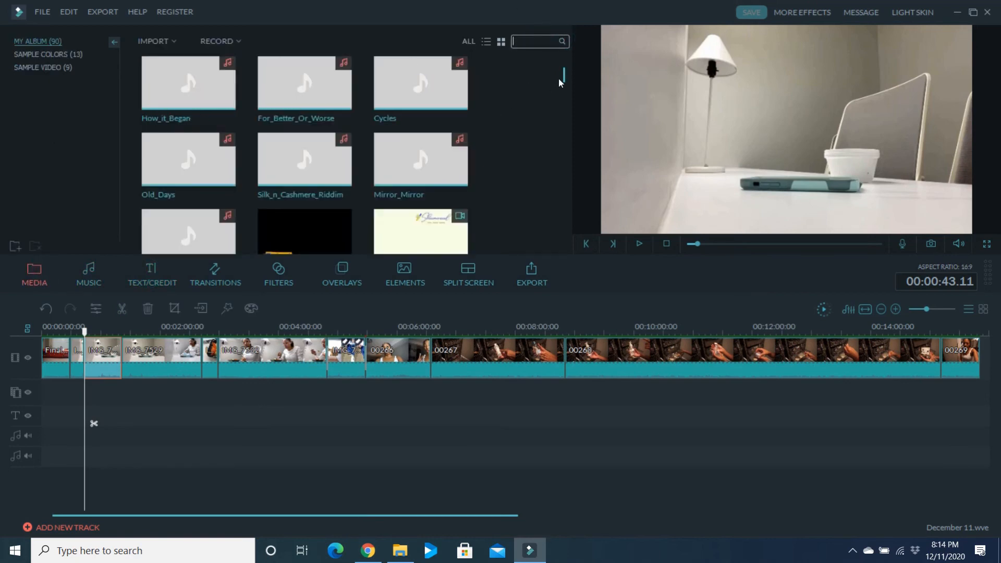
drag(562, 75, 531, 150)
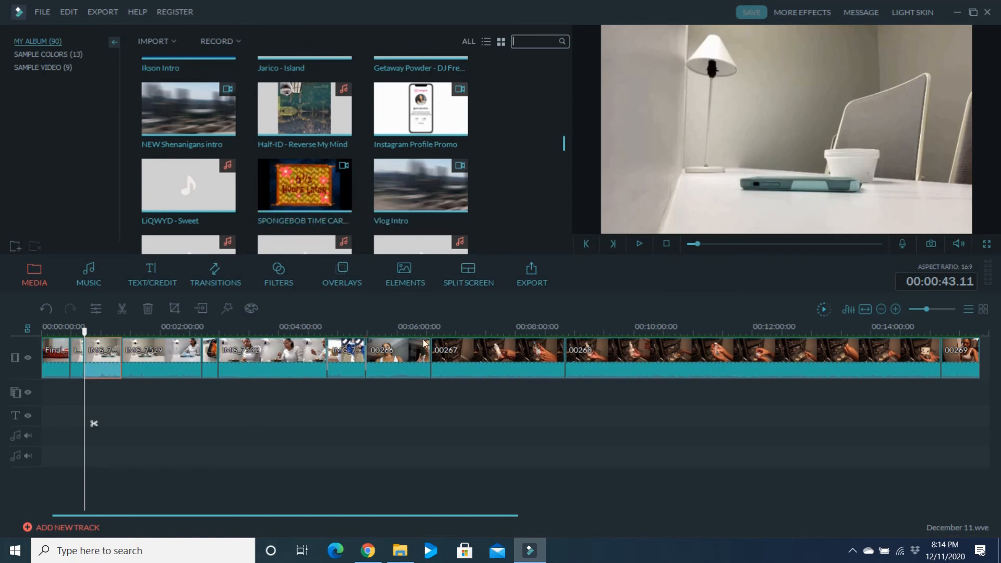
click(208, 551)
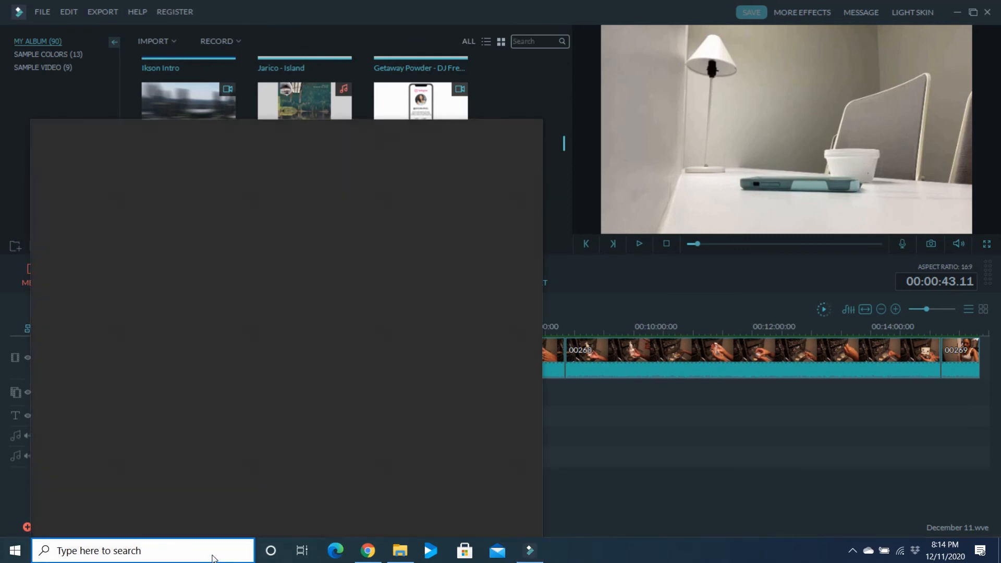
text(clip)
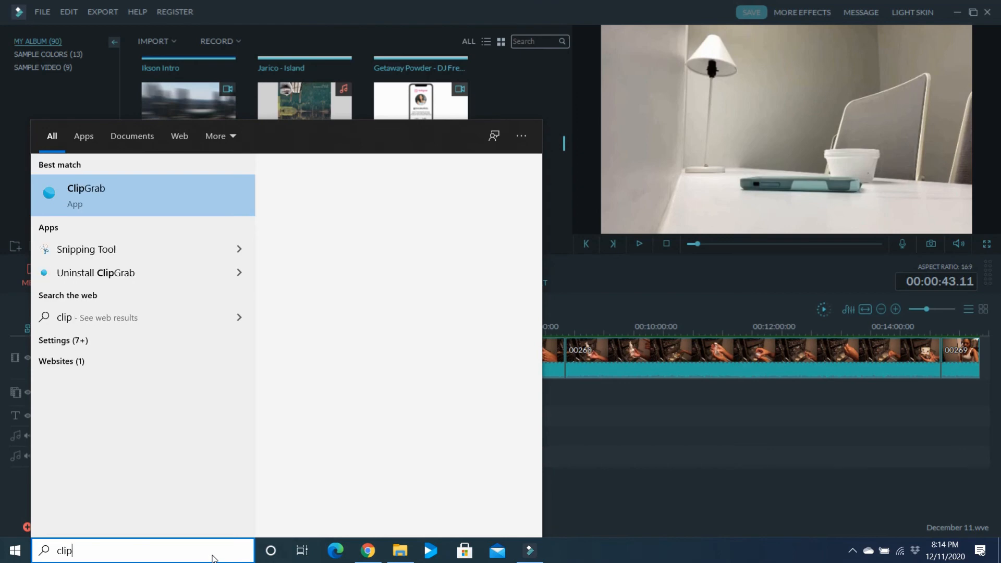
click(186, 225)
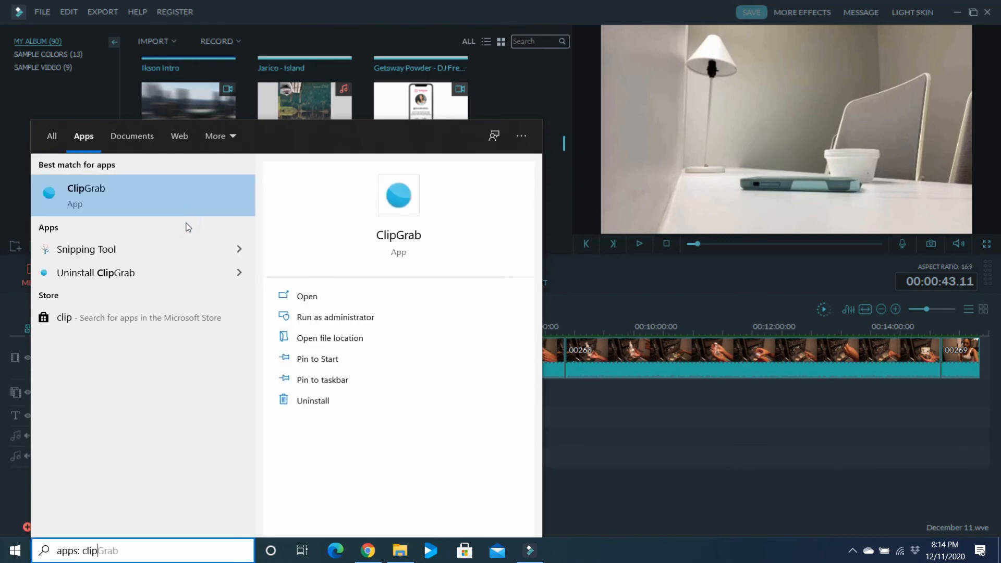
click(176, 213)
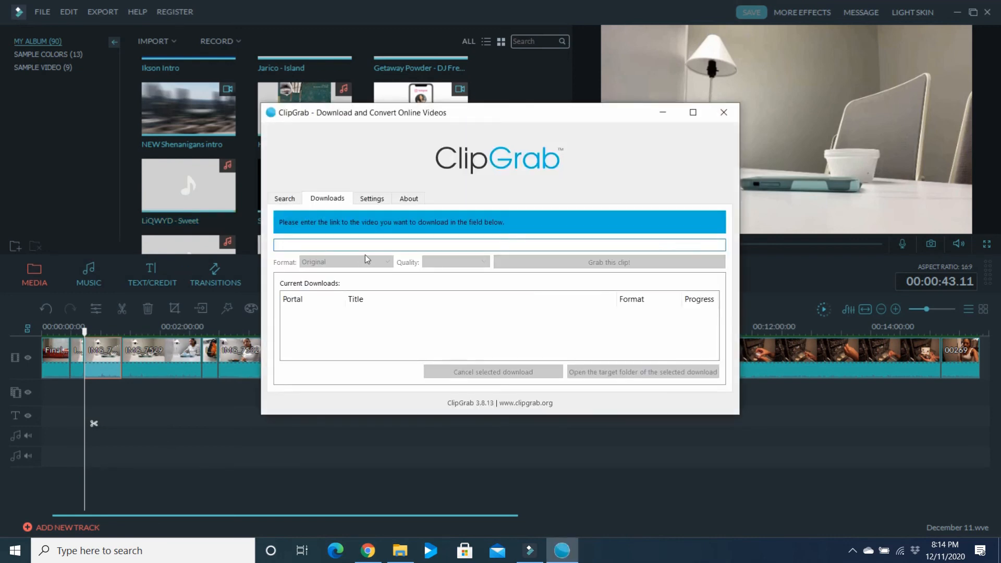
click(332, 245)
click(723, 116)
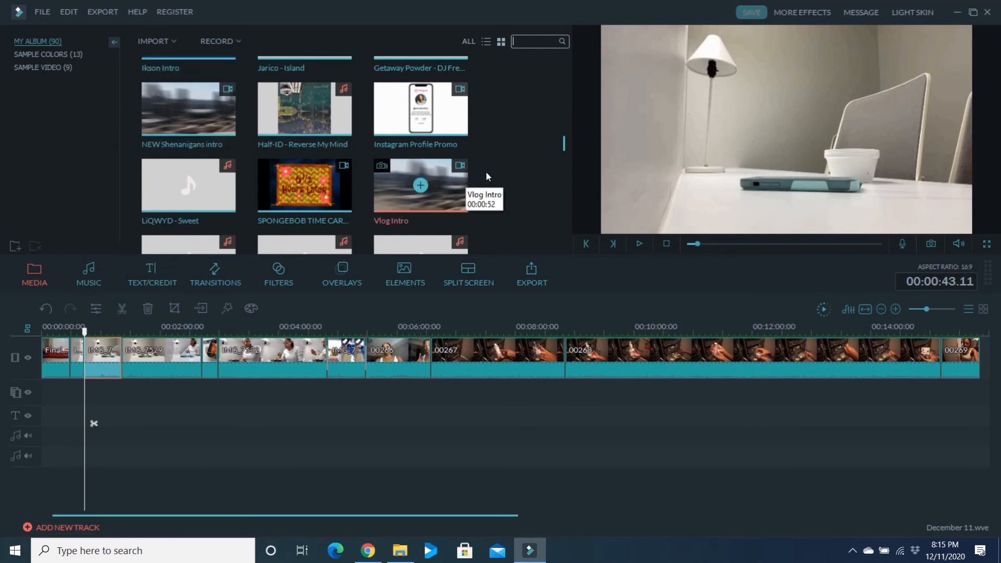
Step: Find the NBA Dikembe Mutombo GEICO commercial in the media album and preview its first seconds
drag(564, 145, 563, 158)
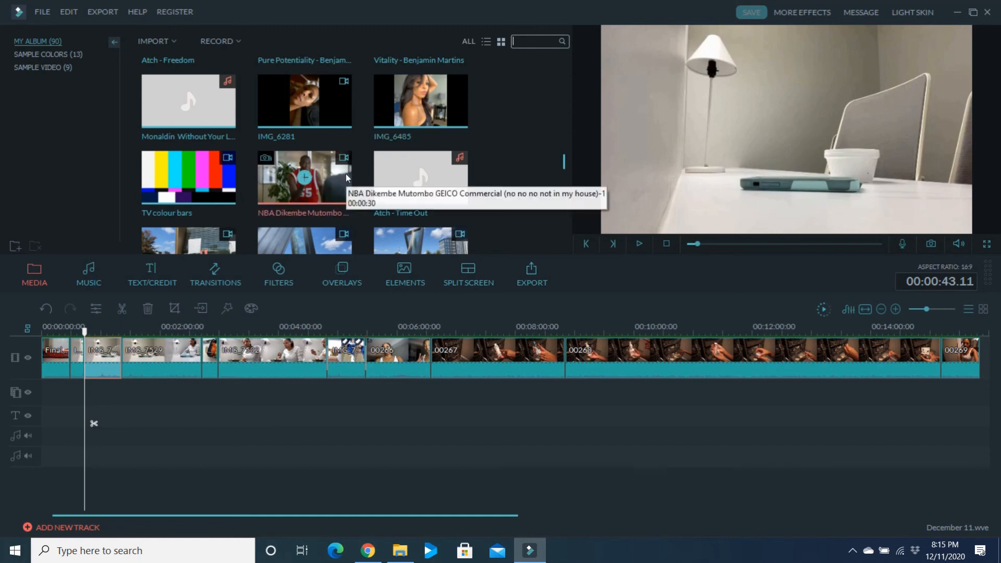
double_click(308, 180)
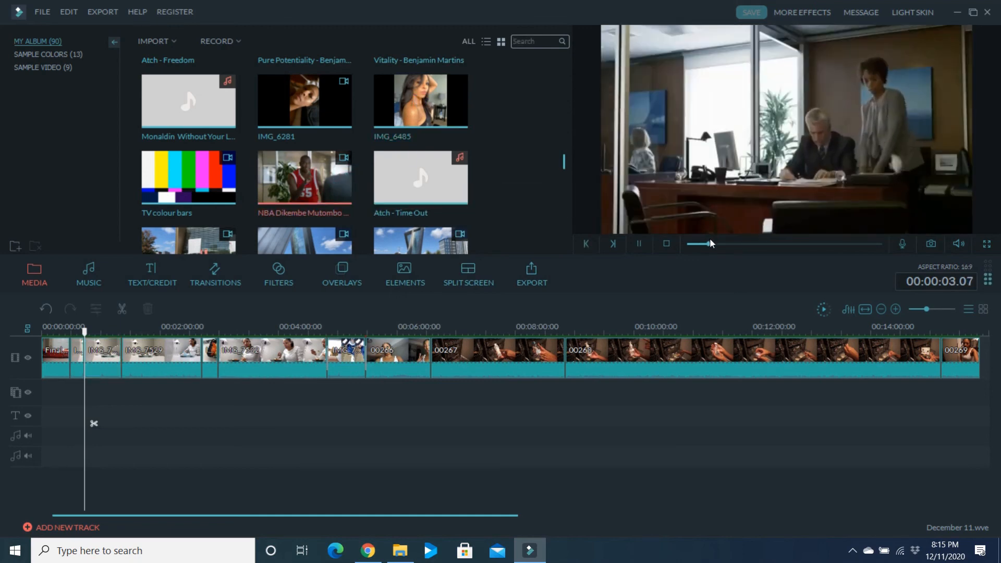
key(space)
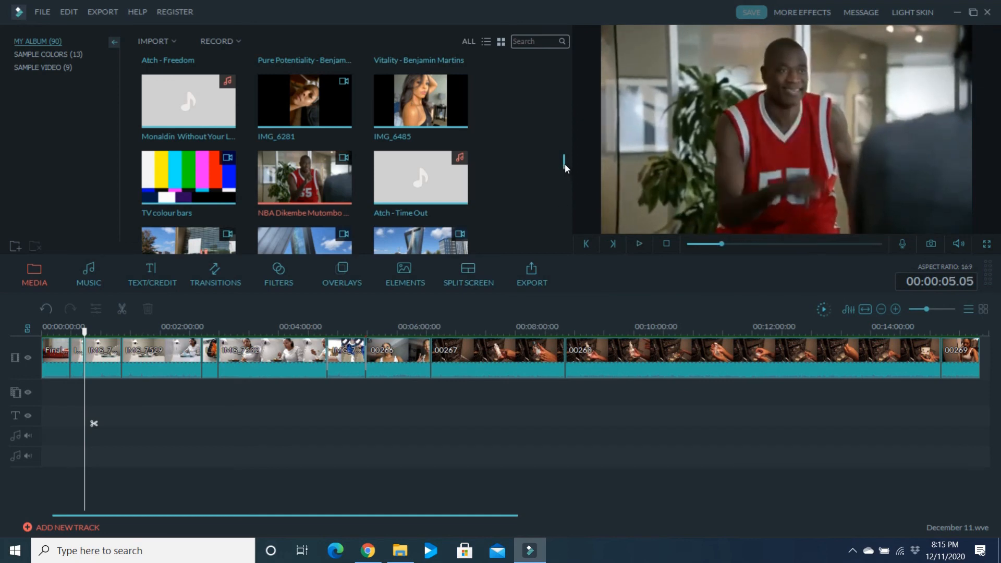
Step: Remove the unused clips IMG_7308 and IMG_7380 from the media album and browse to the album's end
drag(564, 163, 565, 186)
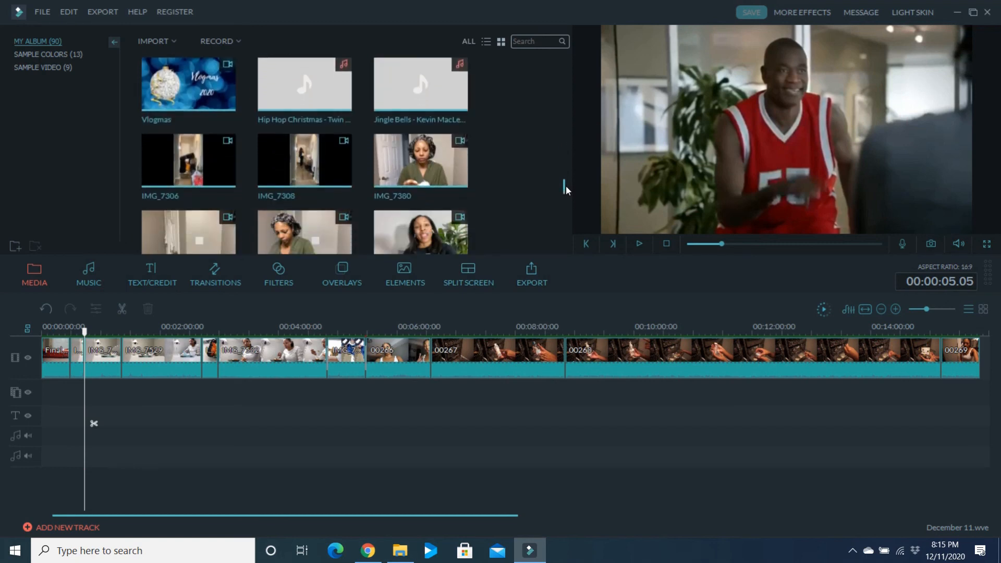
drag(512, 166, 330, 153)
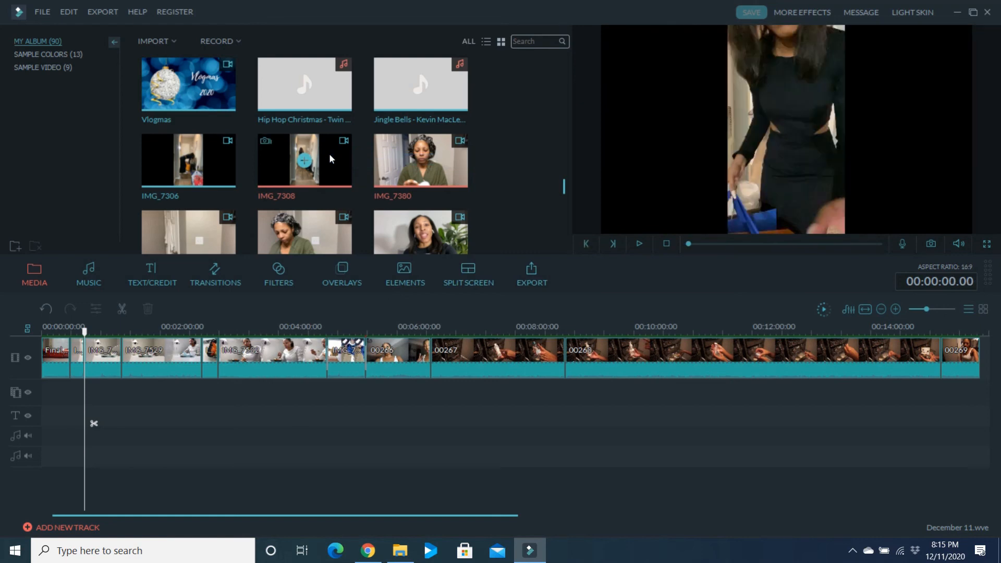
right_click(330, 153)
click(371, 254)
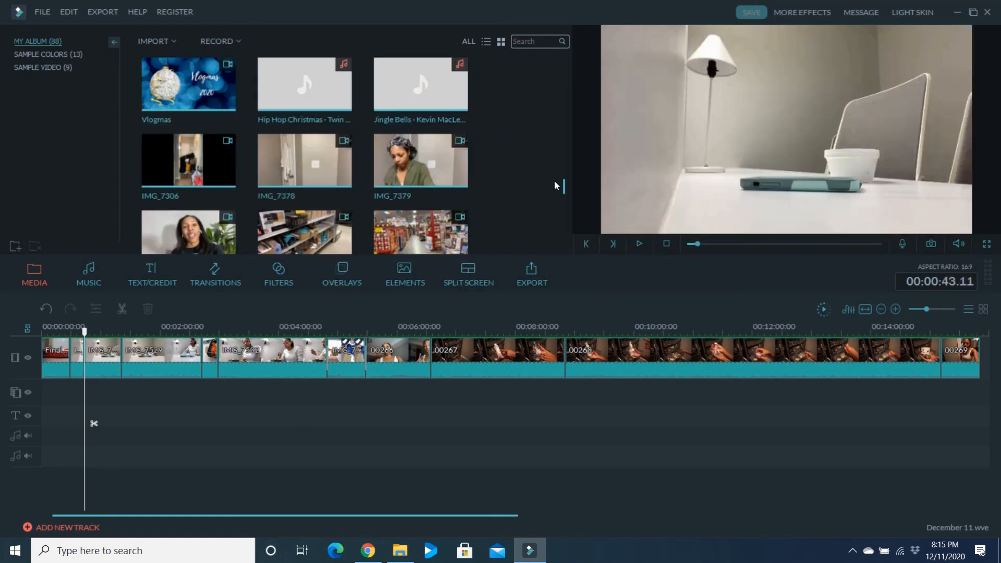
drag(564, 187, 563, 229)
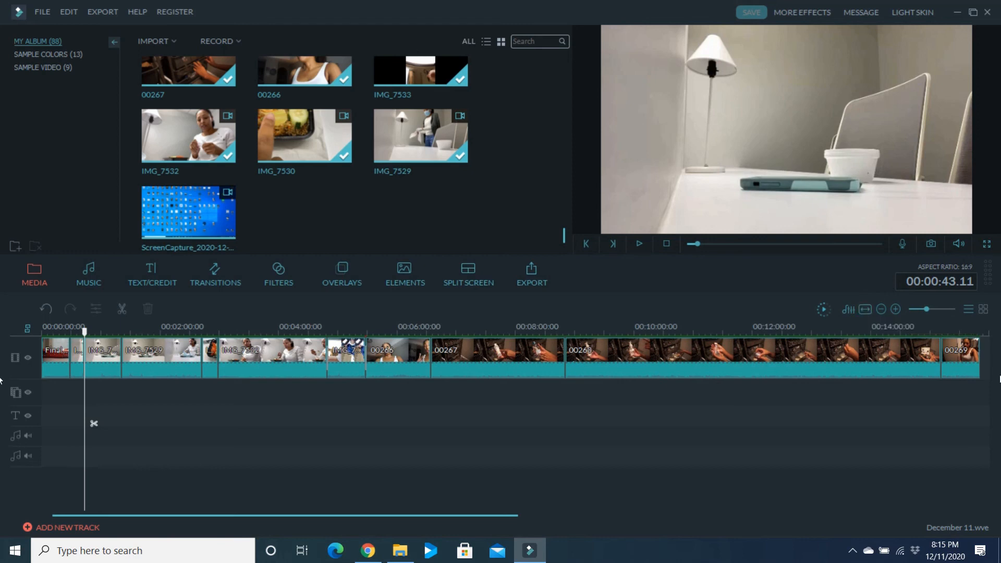
Step: Split clip 00269 at 00:15:50.04, just before its end, and delete the remainder
click(943, 348)
drag(945, 339, 973, 339)
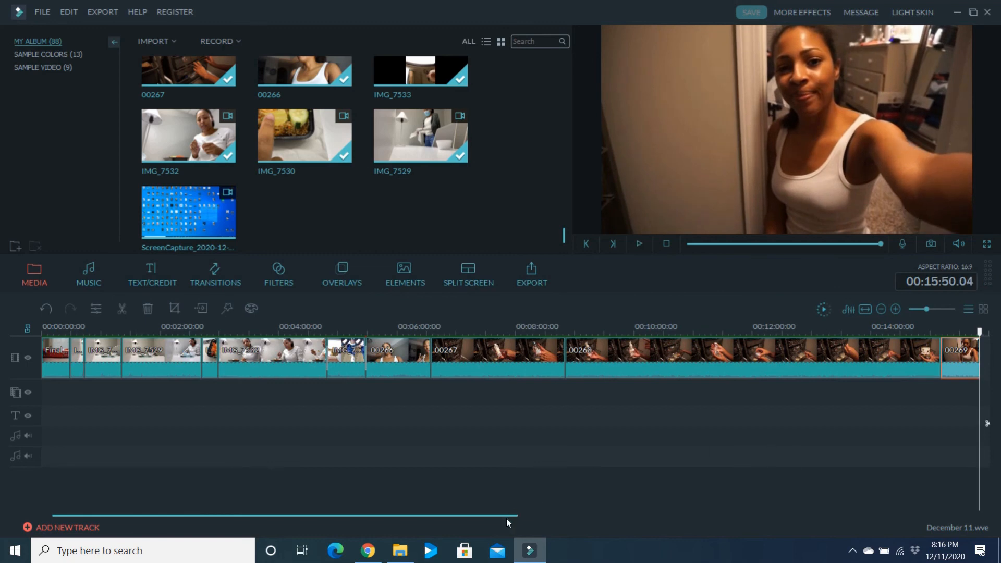
drag(506, 519, 715, 503)
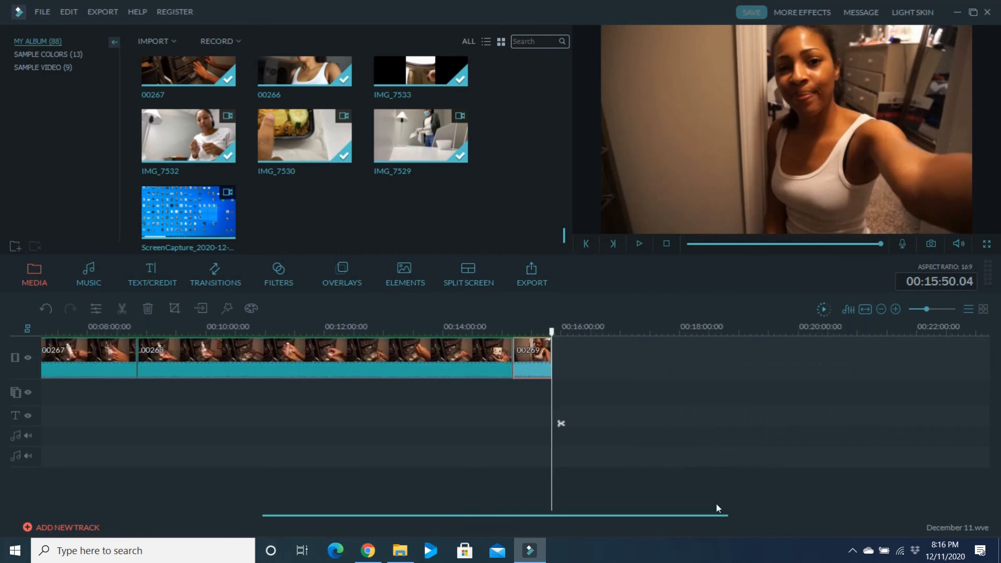
drag(927, 308, 940, 307)
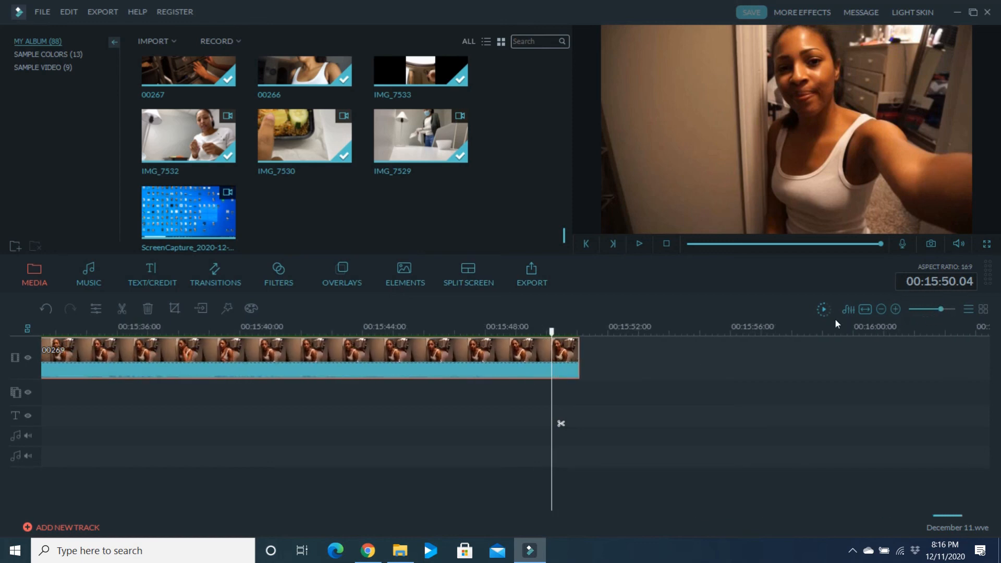
click(561, 423)
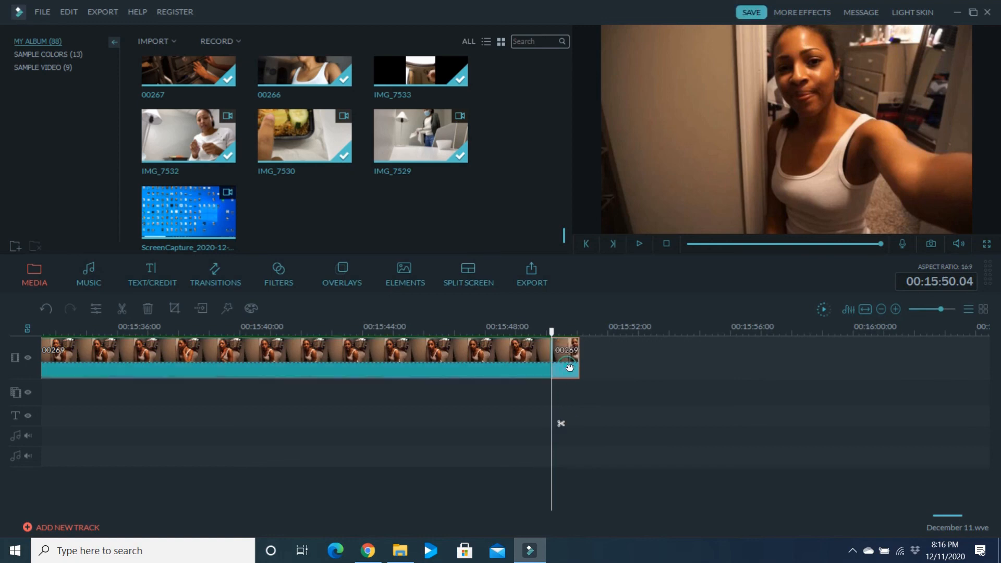
key(Delete)
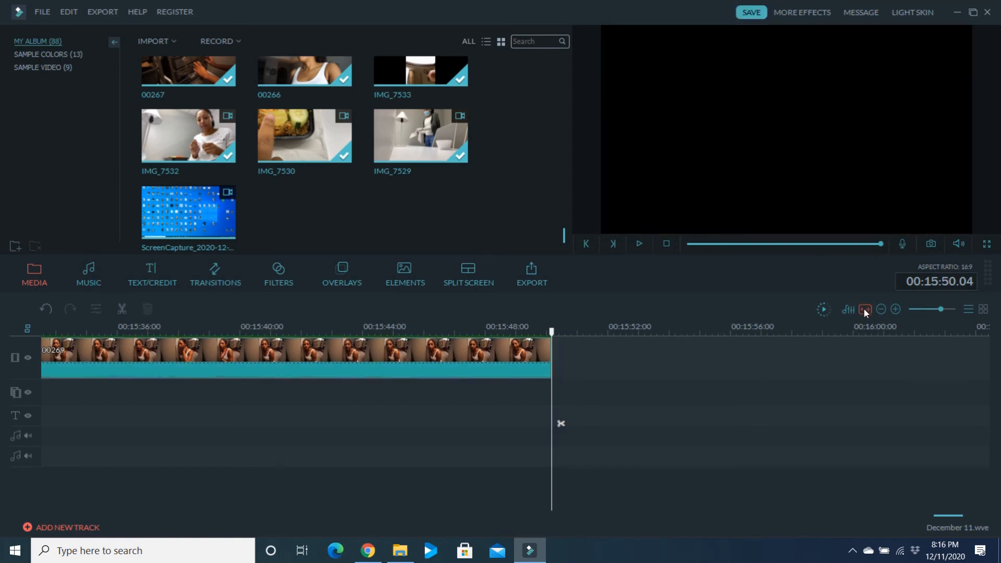
Step: Render the timeline preview, return the playhead to the start and save the project
click(864, 309)
click(70, 353)
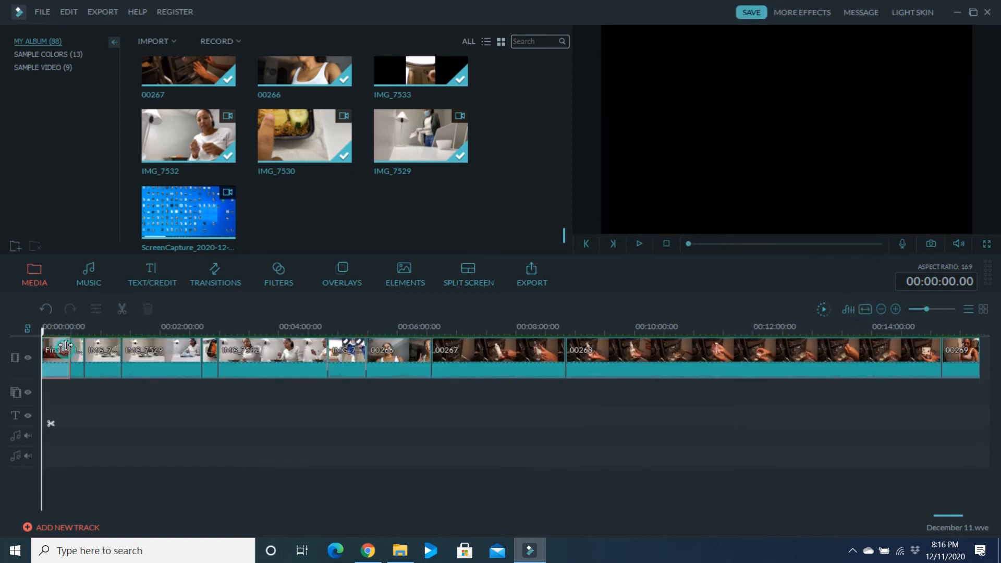
drag(43, 332, 589, 338)
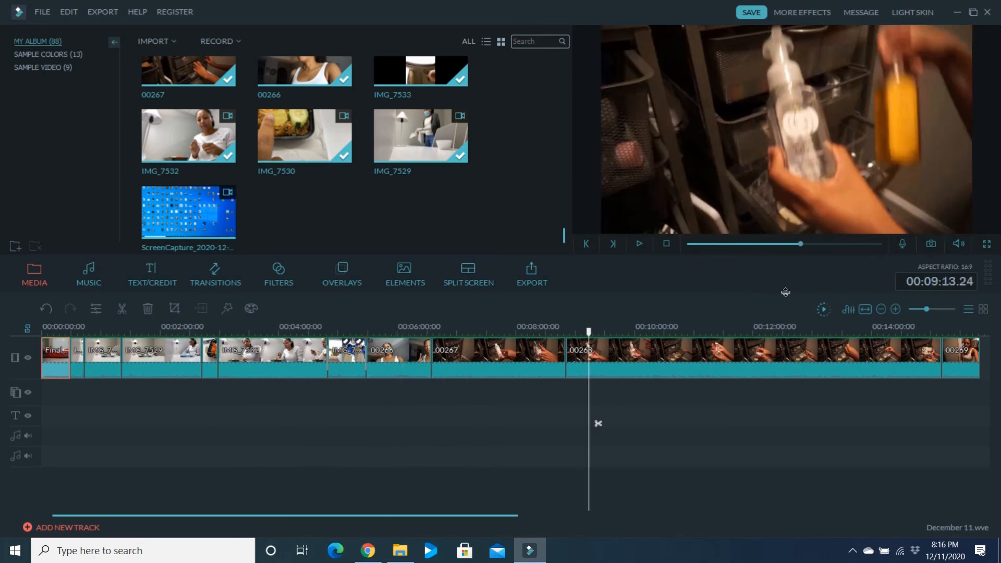
click(821, 307)
drag(590, 332, 14, 324)
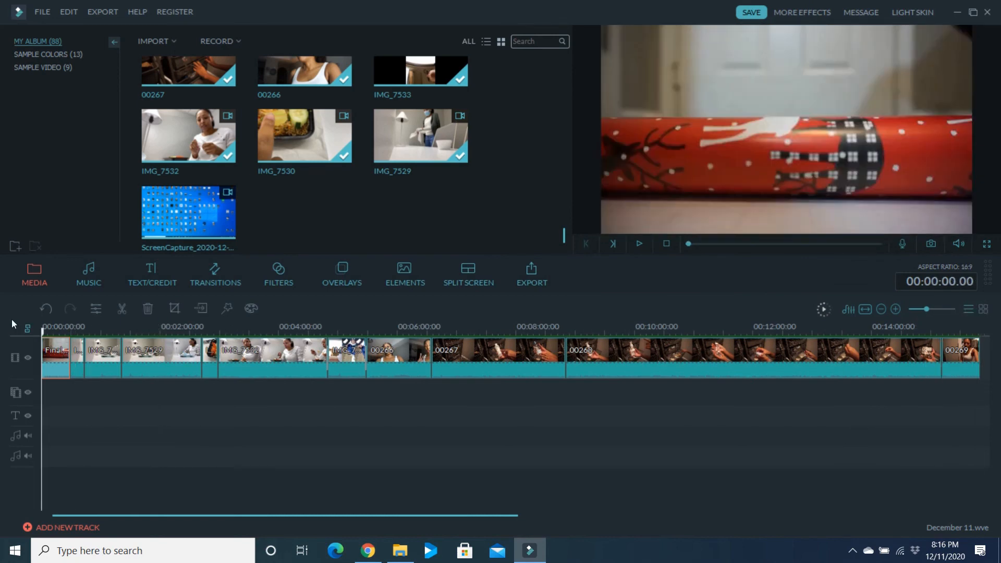
click(743, 12)
click(532, 275)
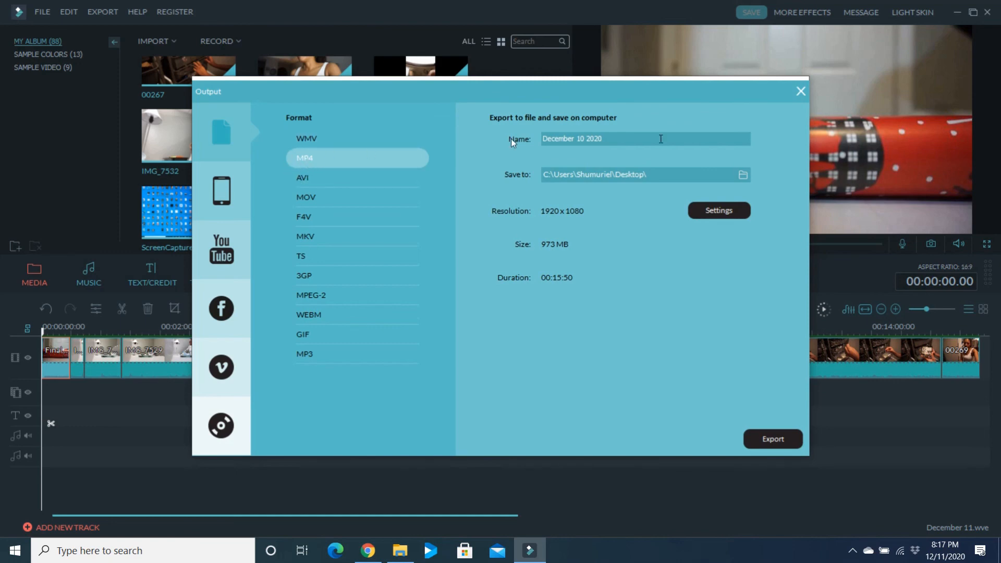
click(584, 139)
key(BackSpace)
key(BackSpace)
key(BackSpace)
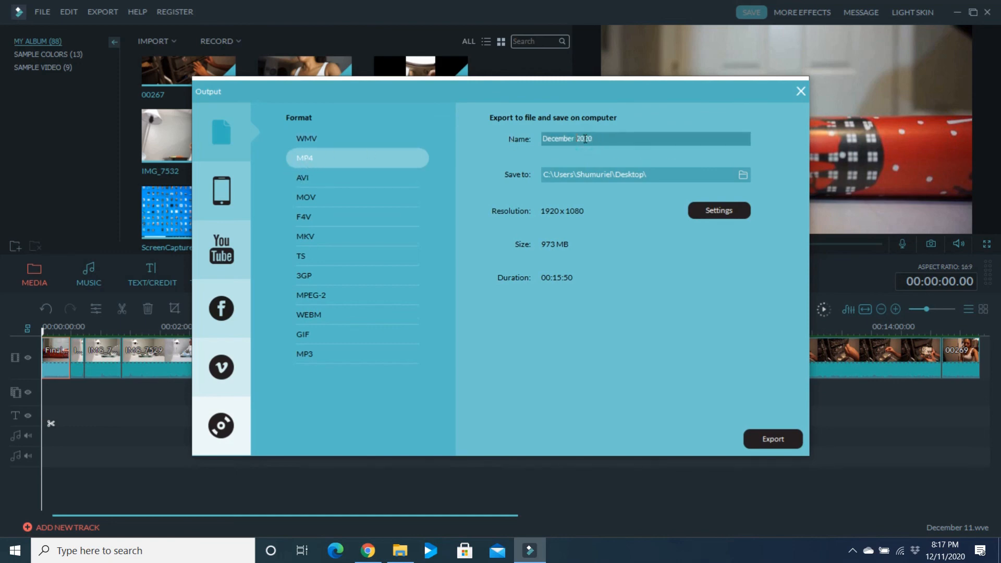
text(9)
key(BackSpace)
text(11)
click(799, 92)
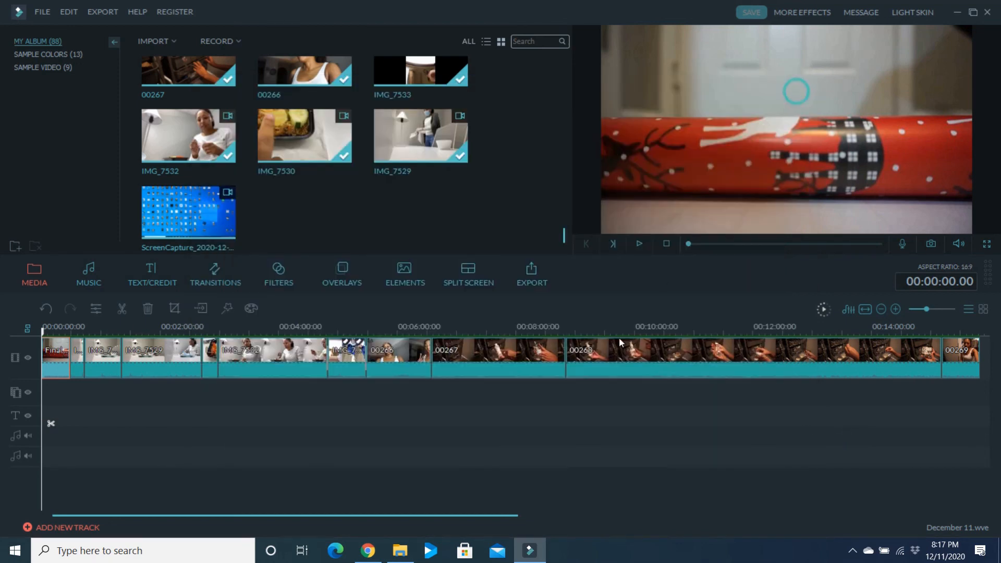
Step: Move the playhead to the start of clip 00268 and clear the clip selection
click(923, 355)
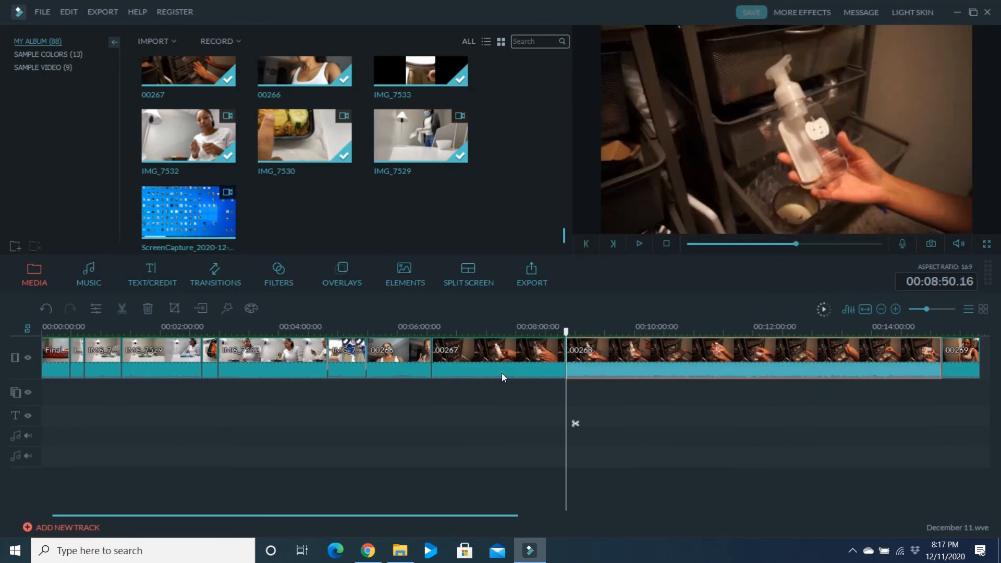
click(400, 427)
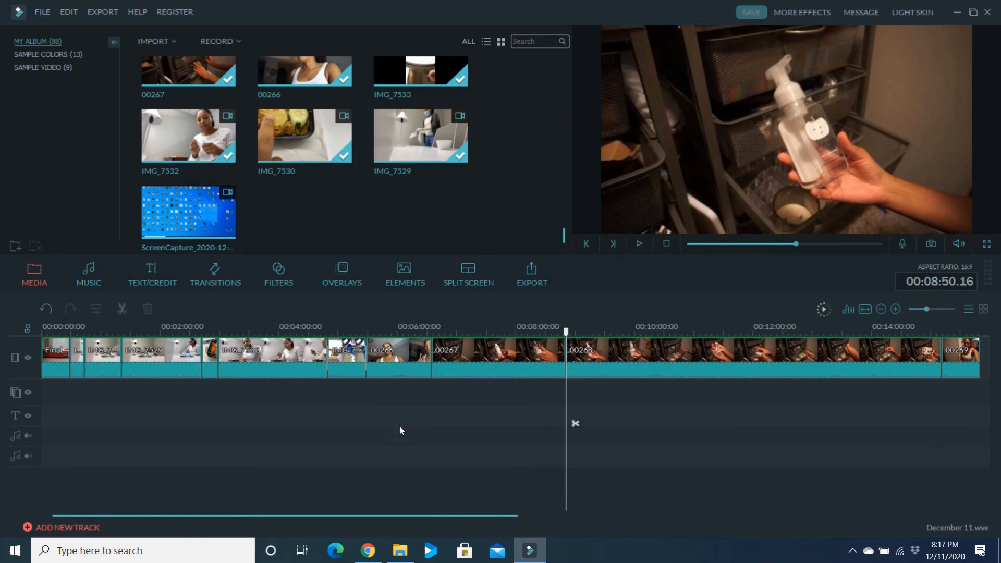